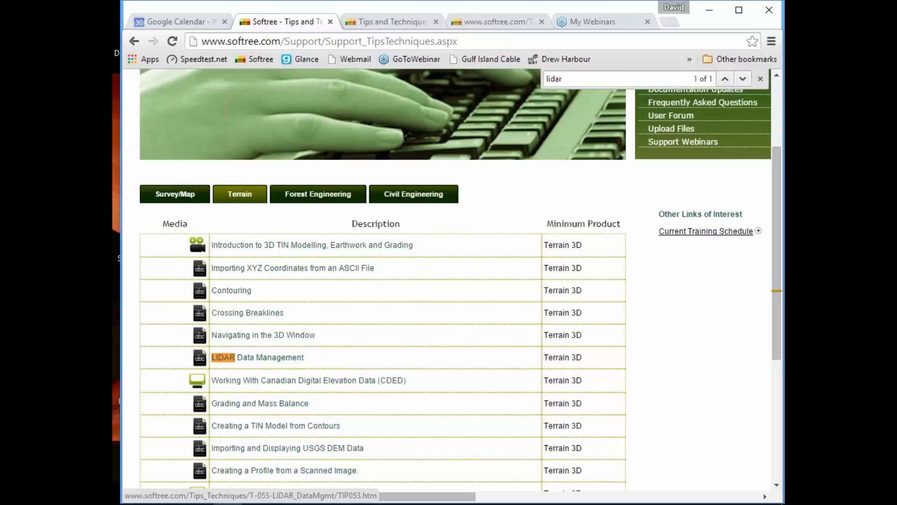
Return to the Softree home page, open the support site's Training Examples, and show the Terrain category.
scroll(554, 188, "up", 3)
left_click(201, 99)
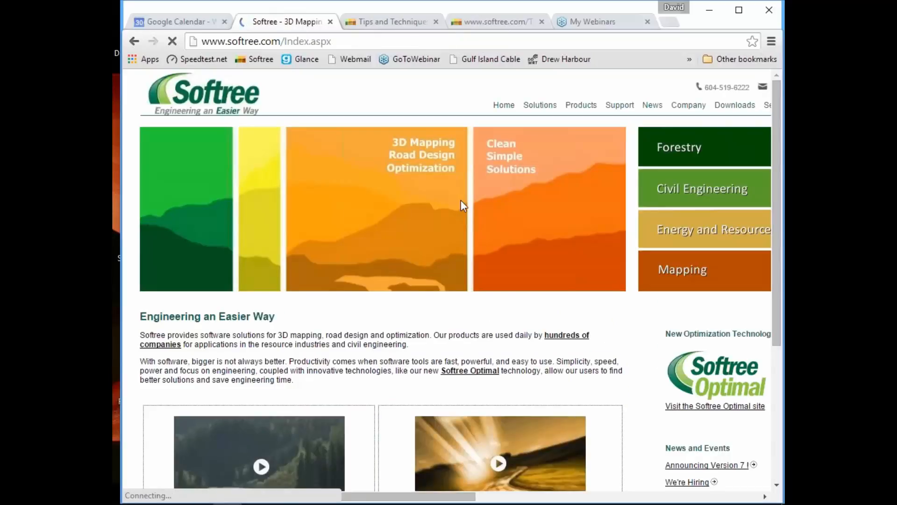
mouse_move(619, 104)
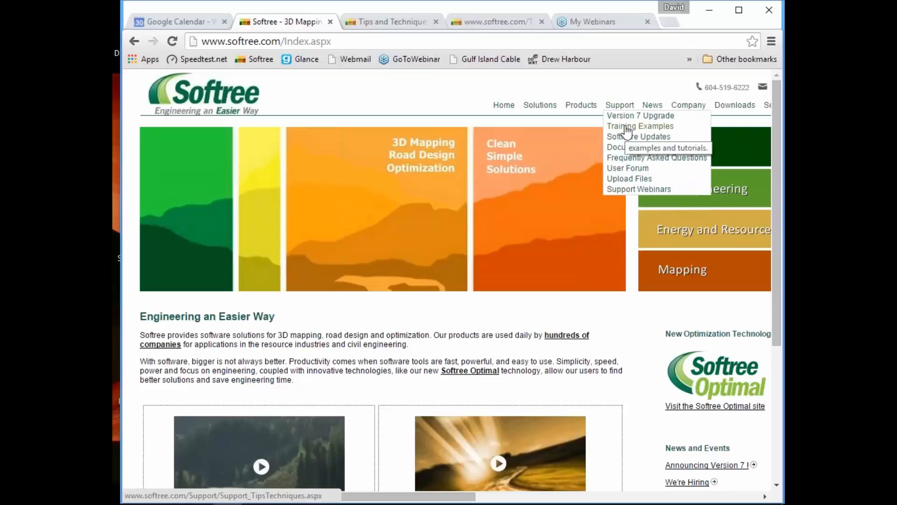
left_click(626, 129)
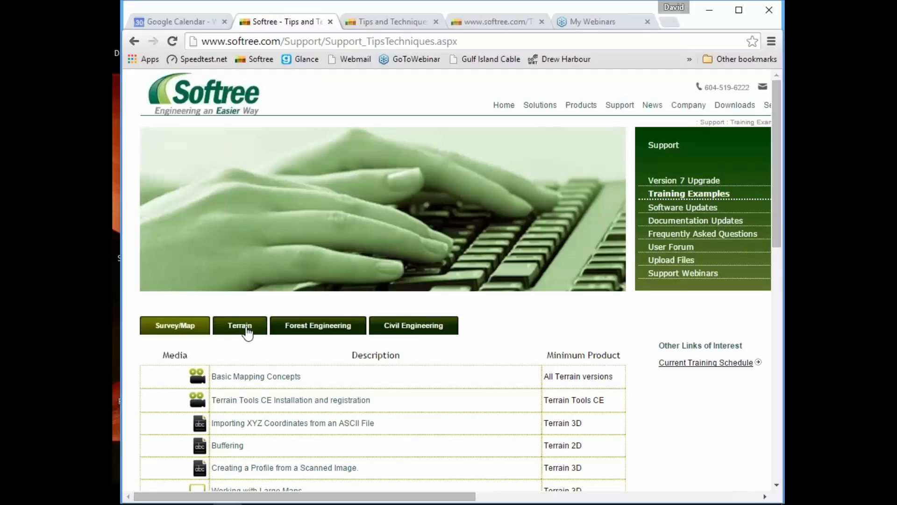
left_click(248, 327)
scroll(357, 385, "down", 1)
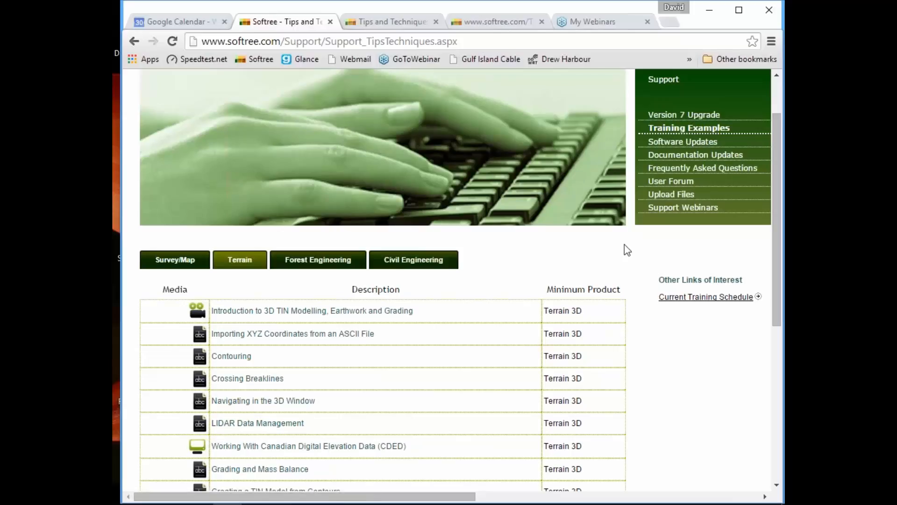
Find "lidar" in the Terrain examples list and open the LIDAR Data Management example.
key("ctrl+f")
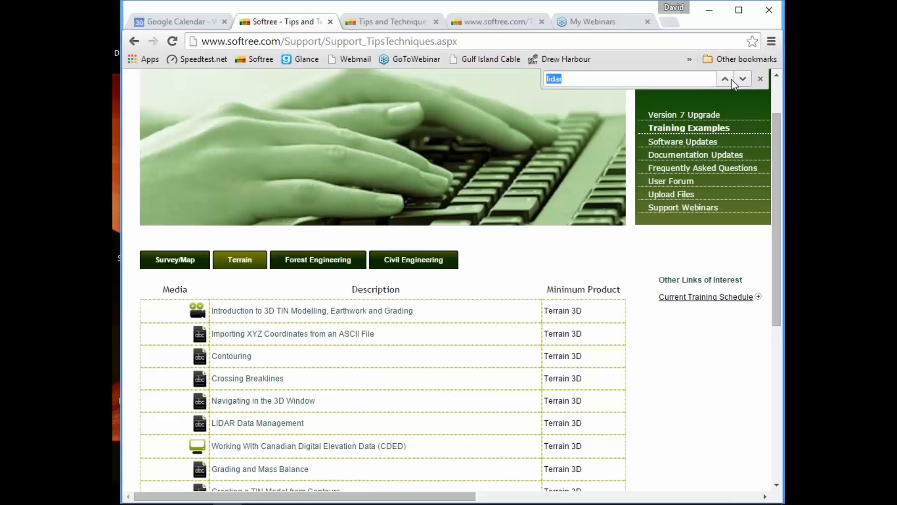
key("Return")
left_click(231, 425)
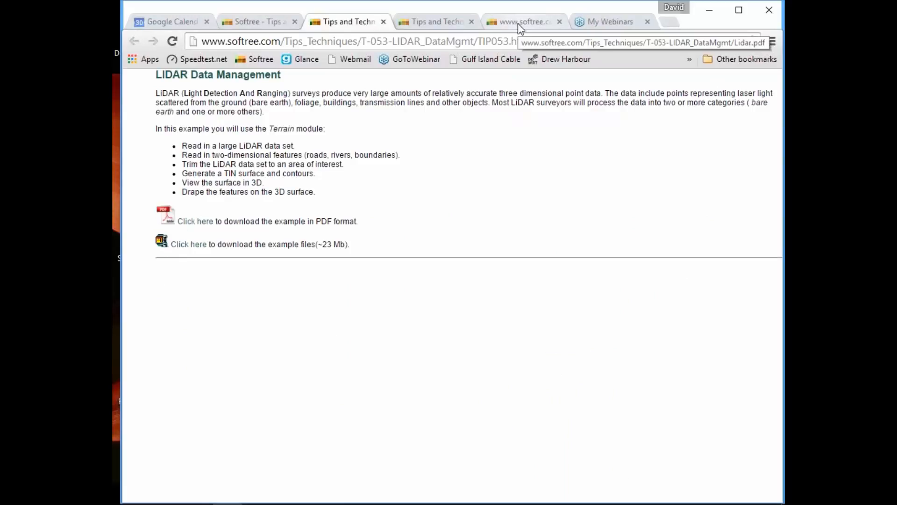
Switch to the open Lidar.pdf exercise document and review its instructions back to the Read in Linear Feature section.
left_click(452, 24)
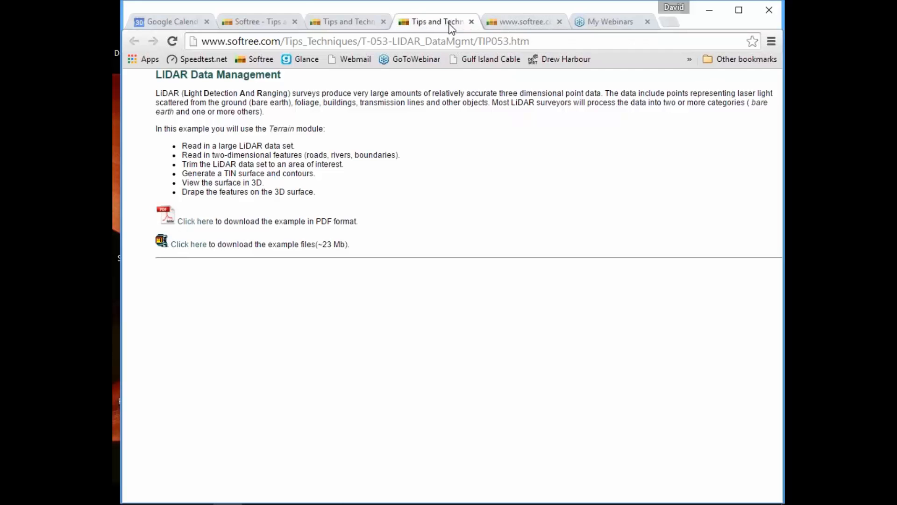
left_click(524, 21)
scroll(539, 270, "up", 10)
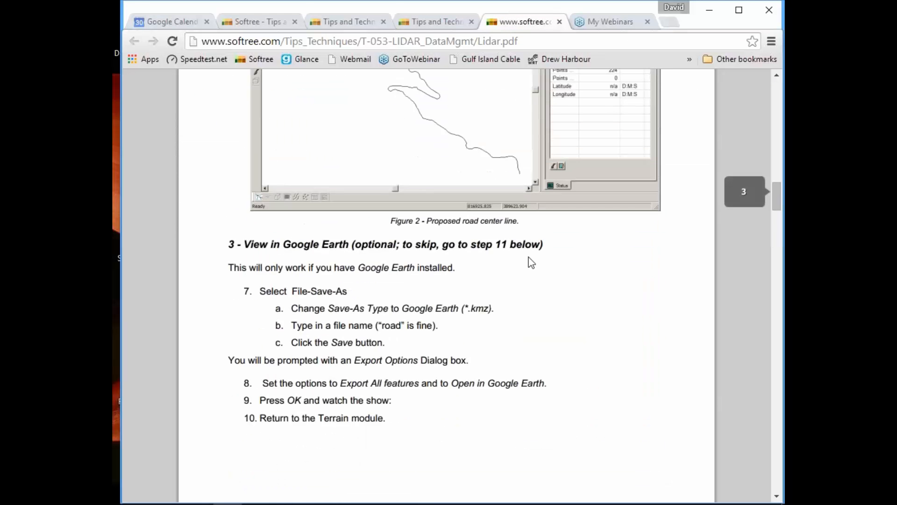
scroll(561, 346, "up", 10)
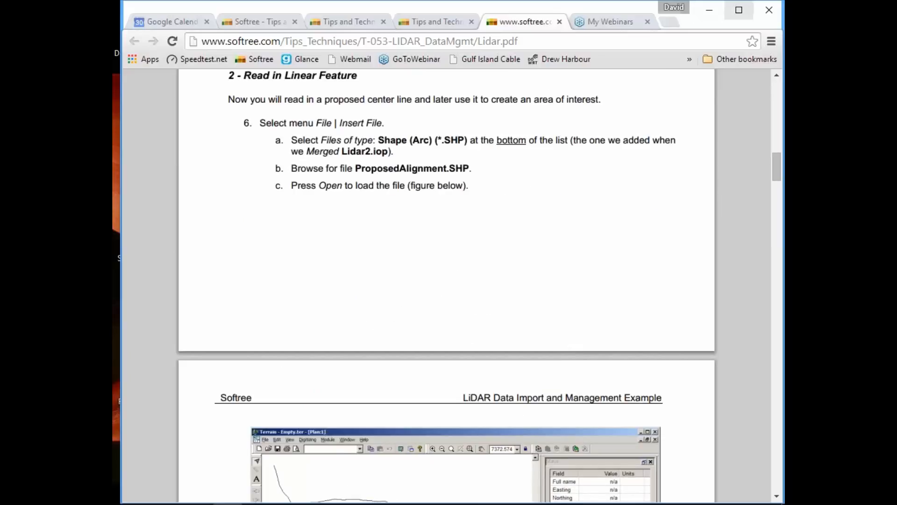
Switch to the Terrain program, check the supported file types for opening, and open corridors polygon.ter from the LiDAR examples folder.
left_click(710, 11)
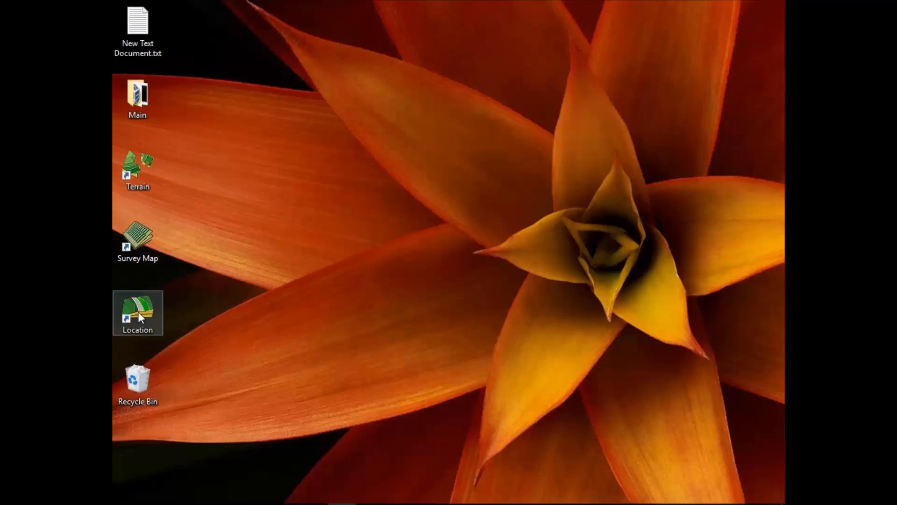
double_click(134, 166)
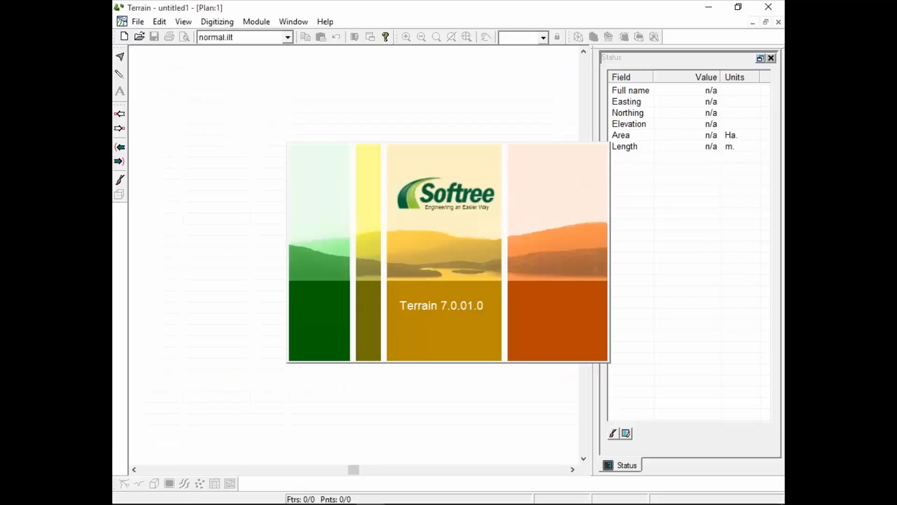
left_click(138, 21)
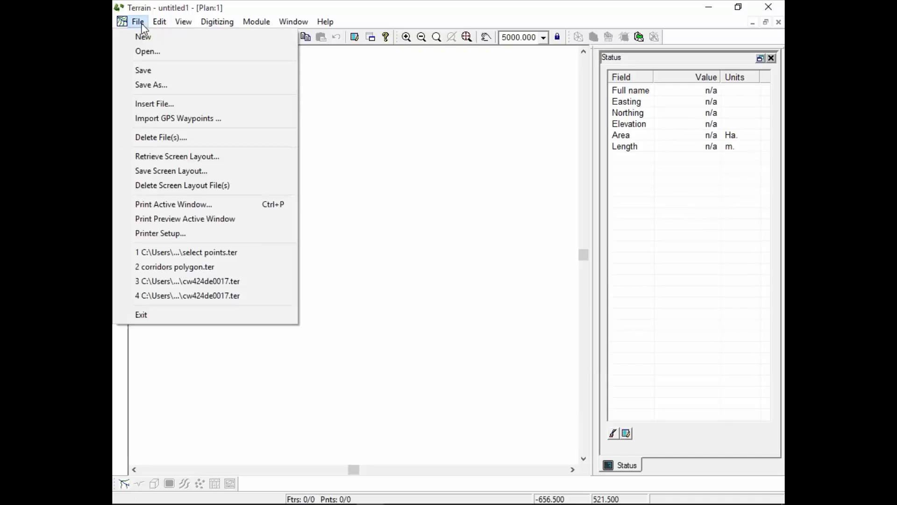
left_click(154, 52)
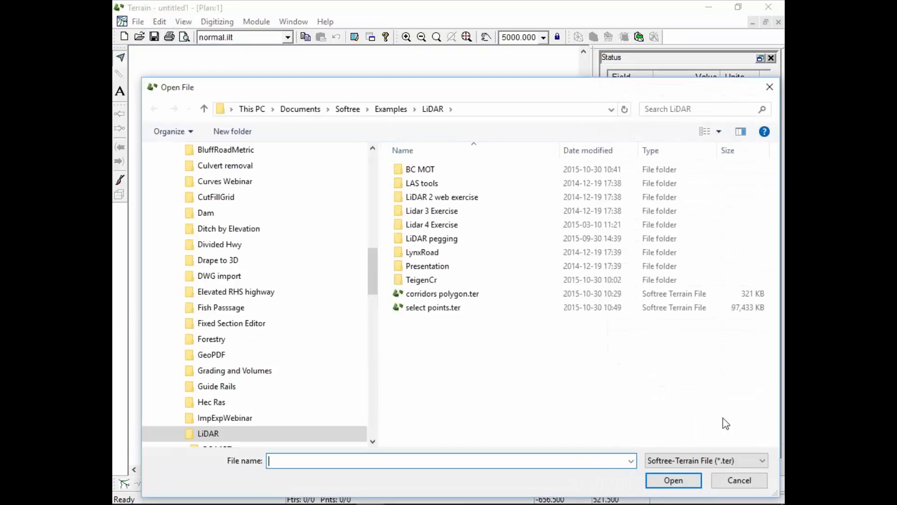
left_click(762, 460)
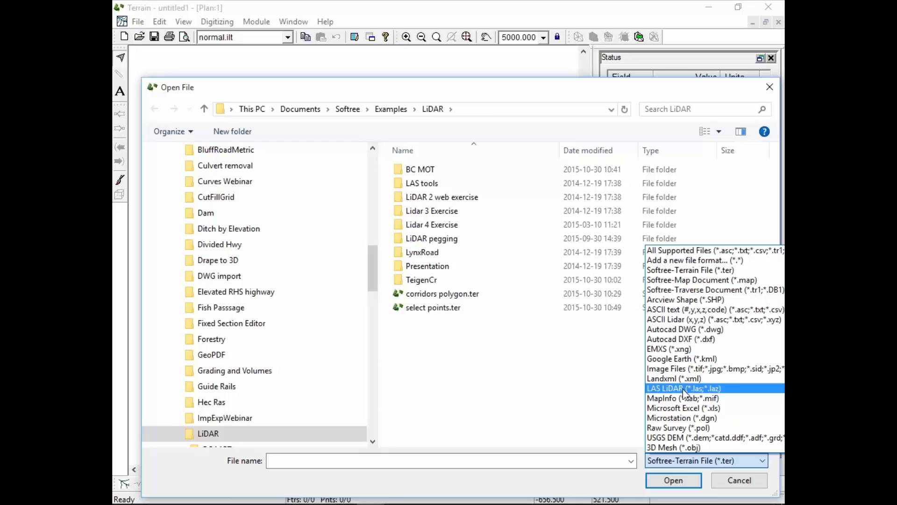
left_click(749, 484)
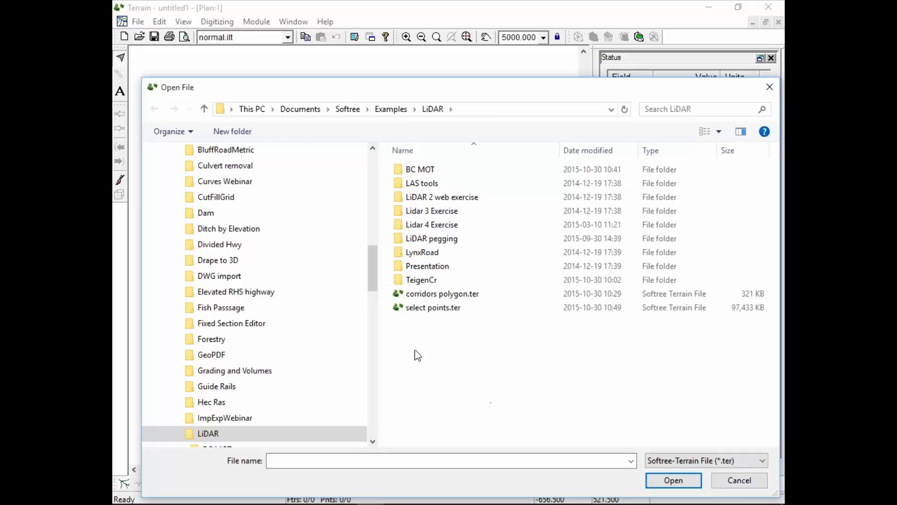
left_click(435, 295)
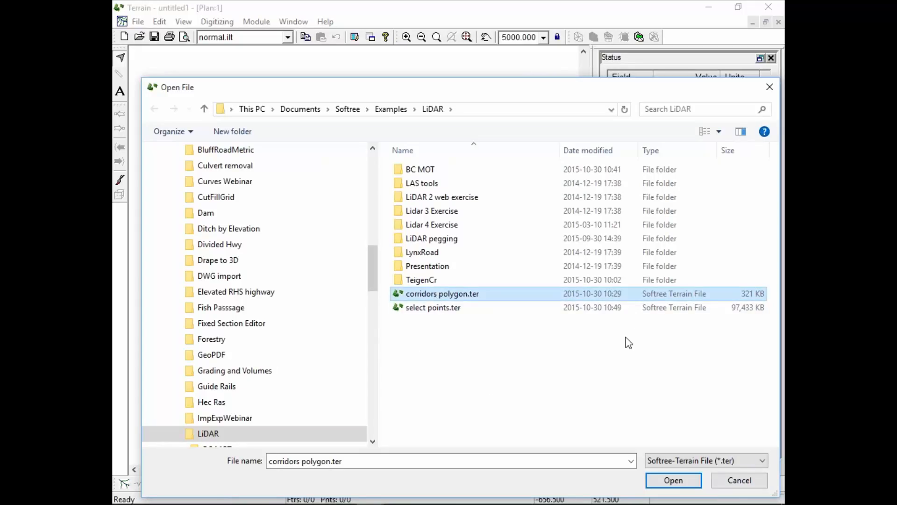
left_click(679, 478)
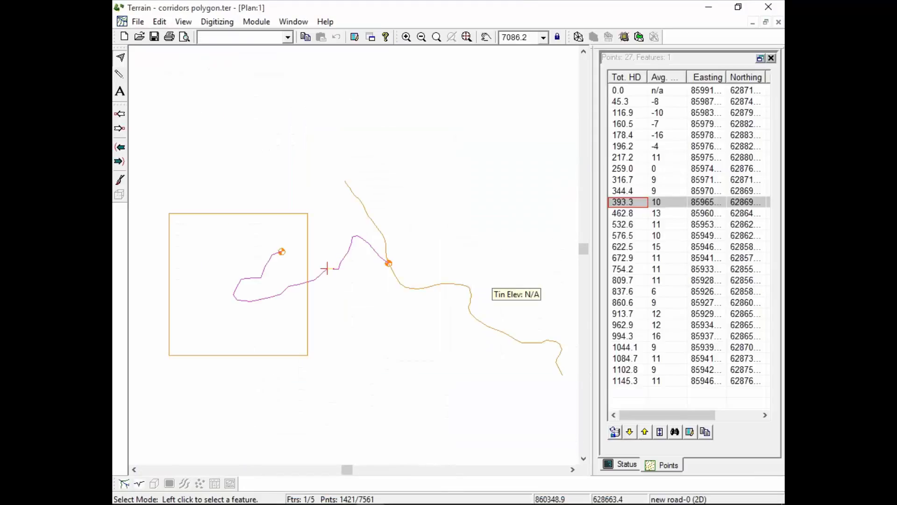
Inspect the status details of the existing road, the new road and the square polygon in the plan.
left_click(625, 464)
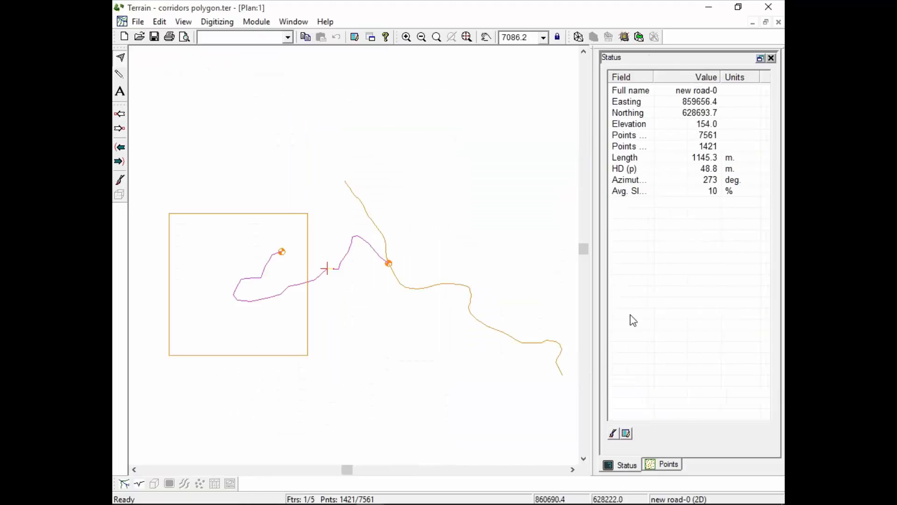
left_click(382, 233)
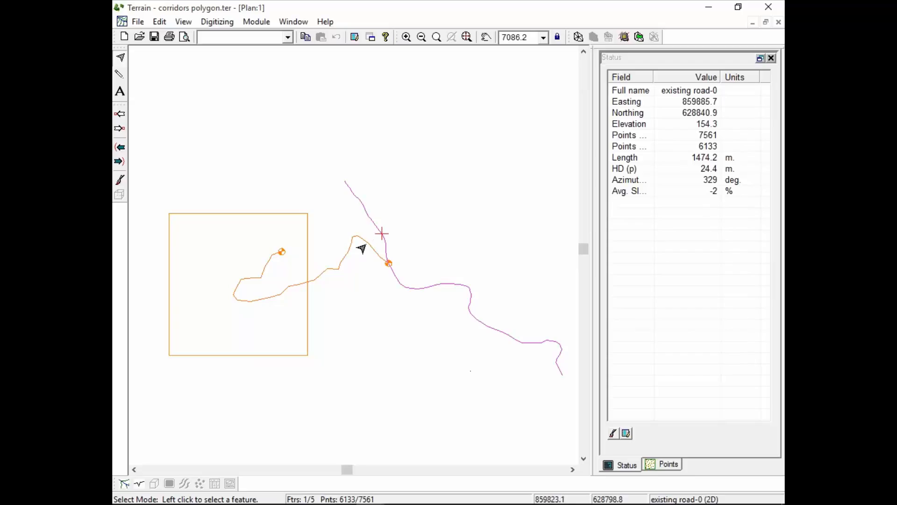
left_click(368, 244)
left_click(308, 213)
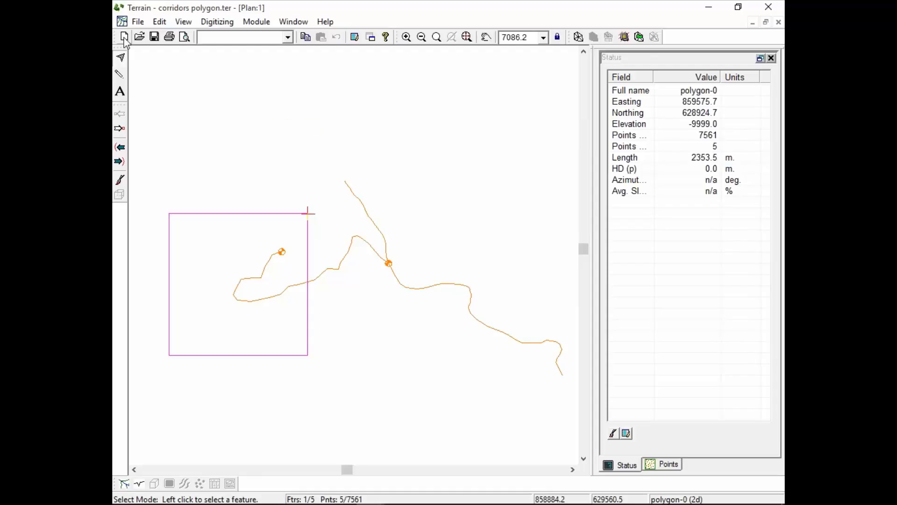
Insert the LiDAR files tile1.las and tile2.las together into the current terrain document.
left_click(140, 22)
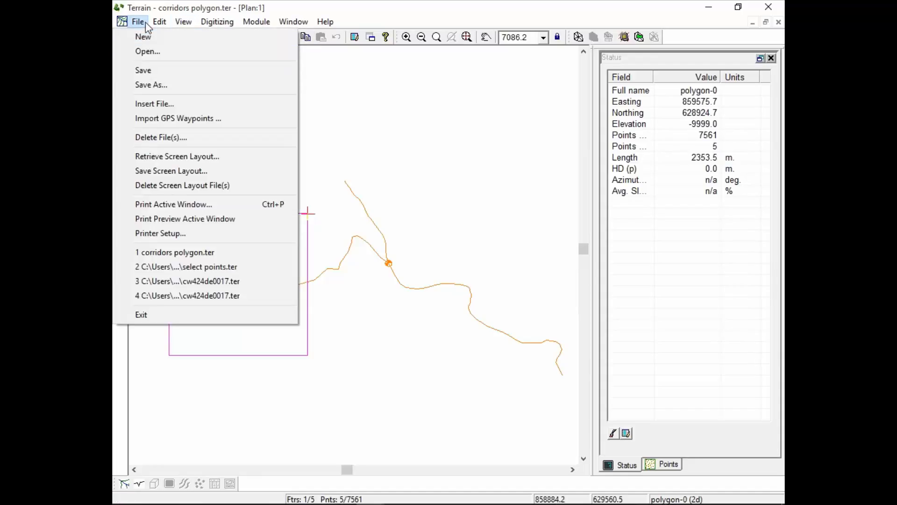
left_click(155, 104)
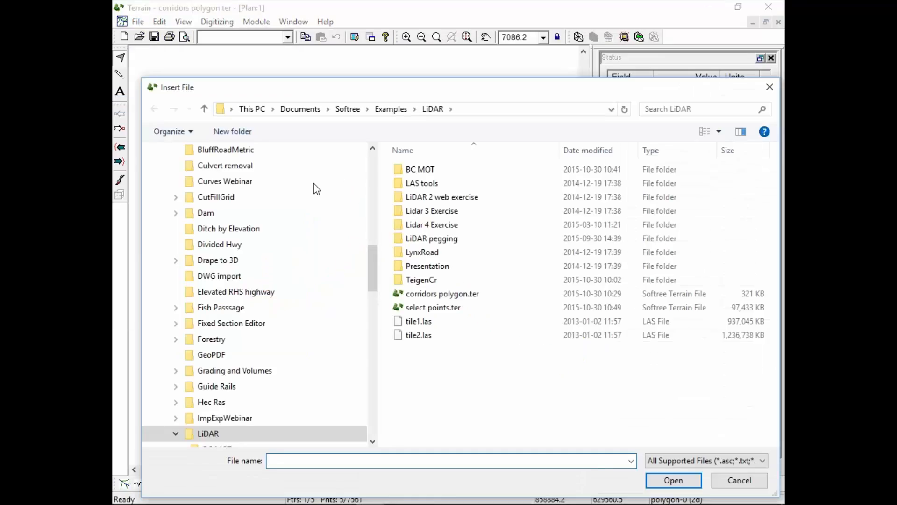
left_click(425, 321)
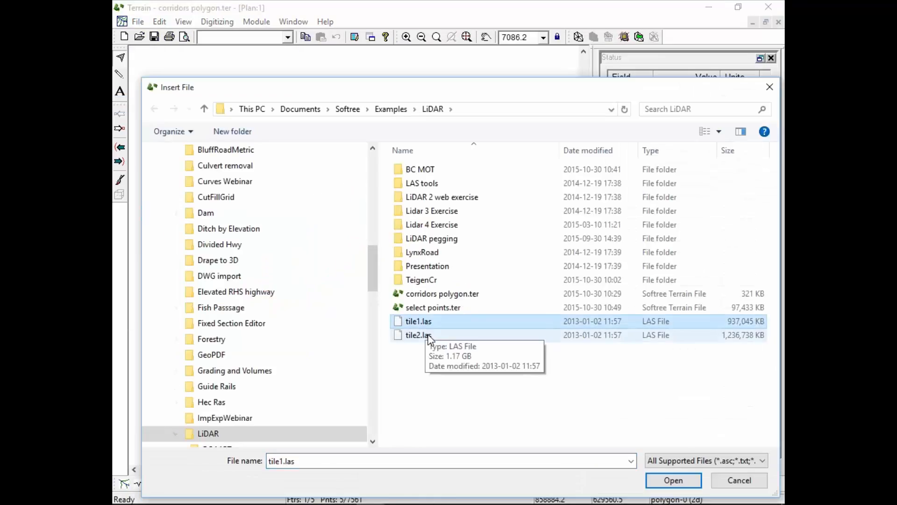
left_click(427, 335, "shift")
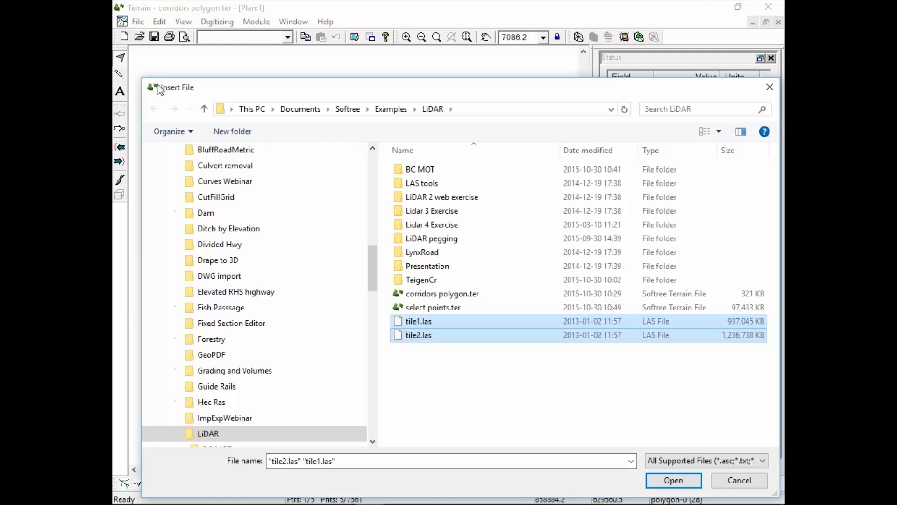
left_click(675, 481)
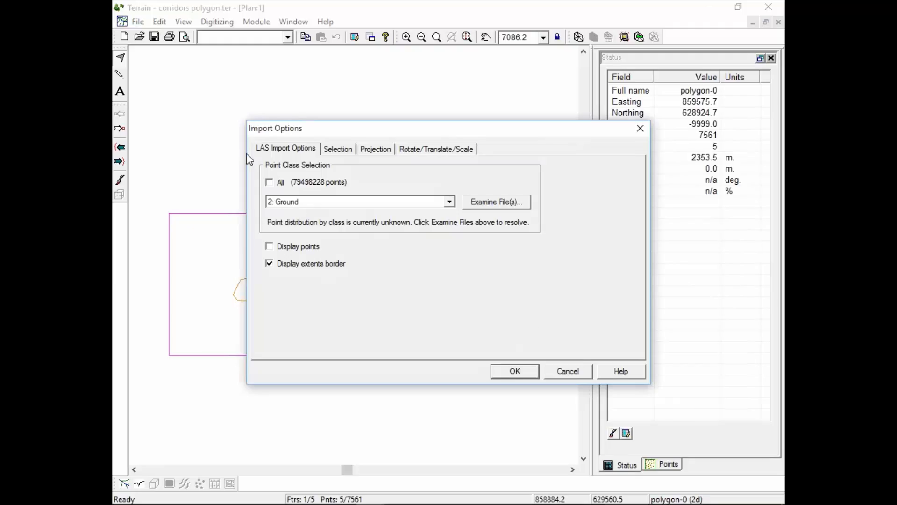
Choose point class 2: Ground for the LAS import and toggle the display of the extents border.
left_click(449, 204)
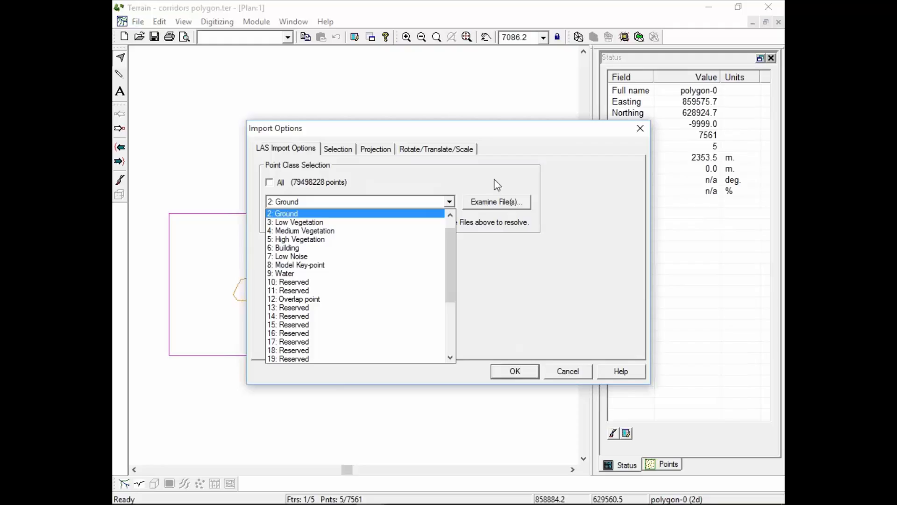
left_click(286, 211)
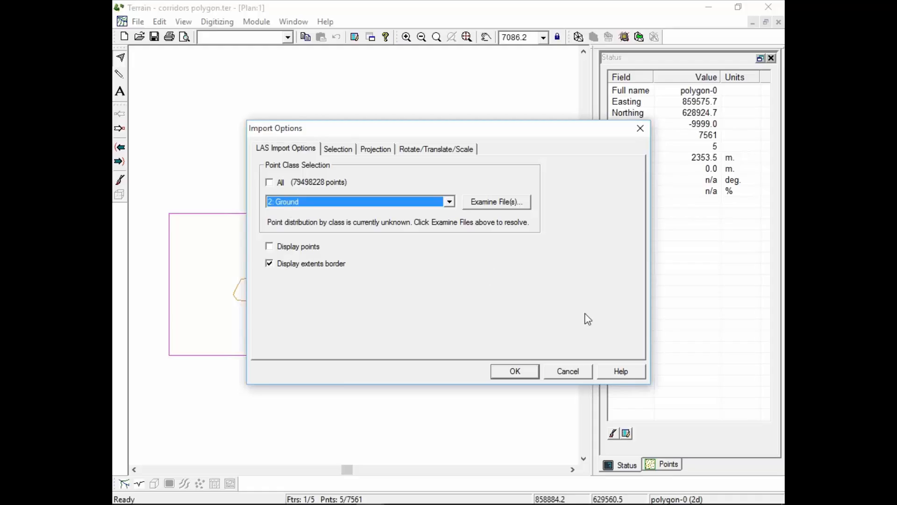
left_click(269, 264)
Add a corridor filtering region along existing road-0 with a corridor width of 100.0.
left_click(334, 152)
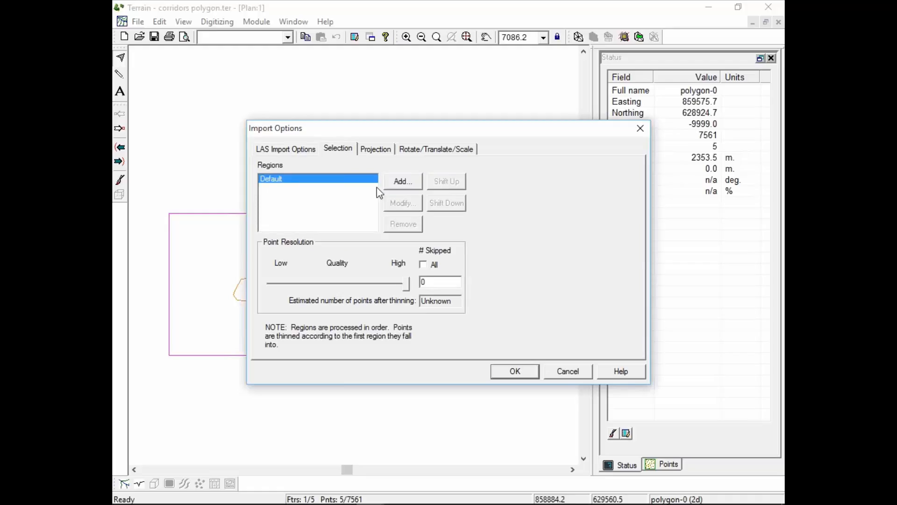
left_click(402, 182)
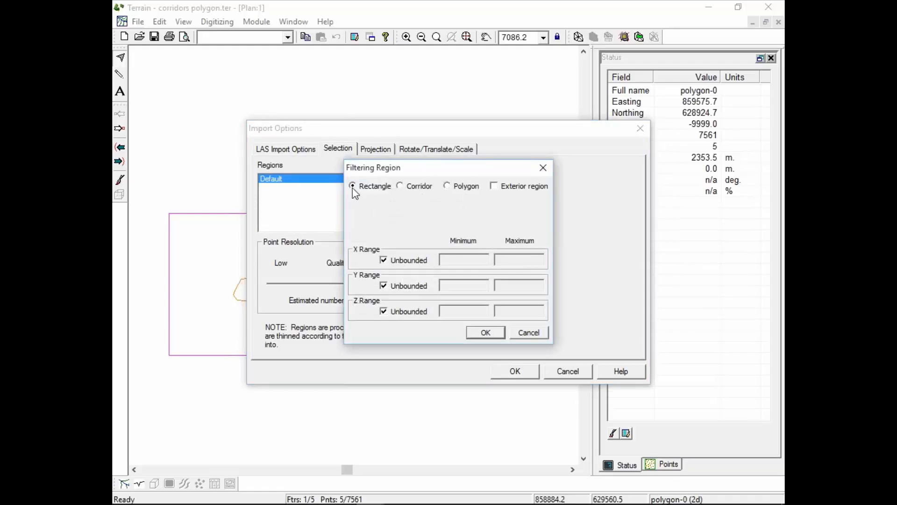
left_click(401, 186)
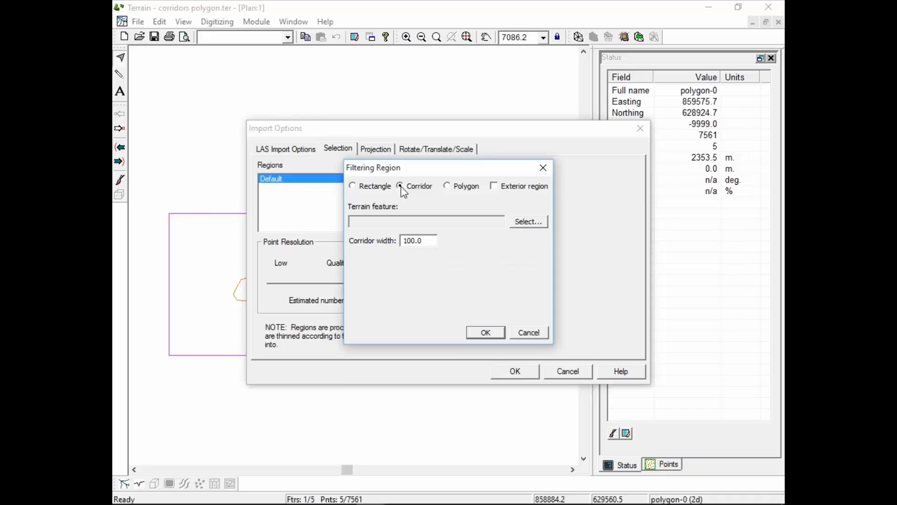
left_click(528, 222)
left_click(338, 147)
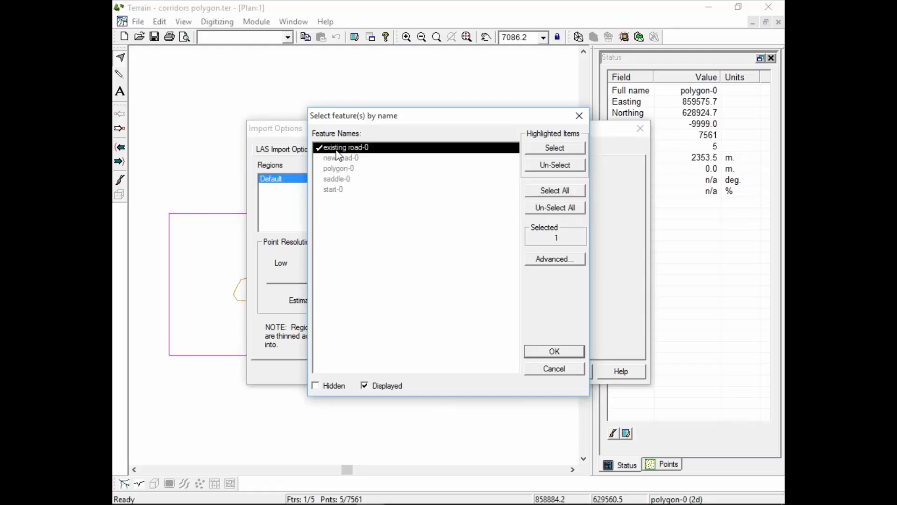
left_click(569, 356)
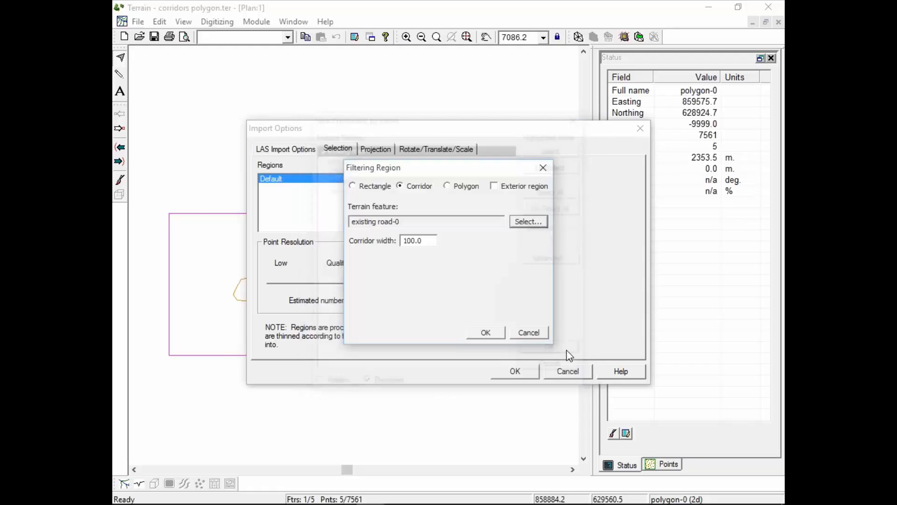
left_click_drag(427, 236, 405, 237)
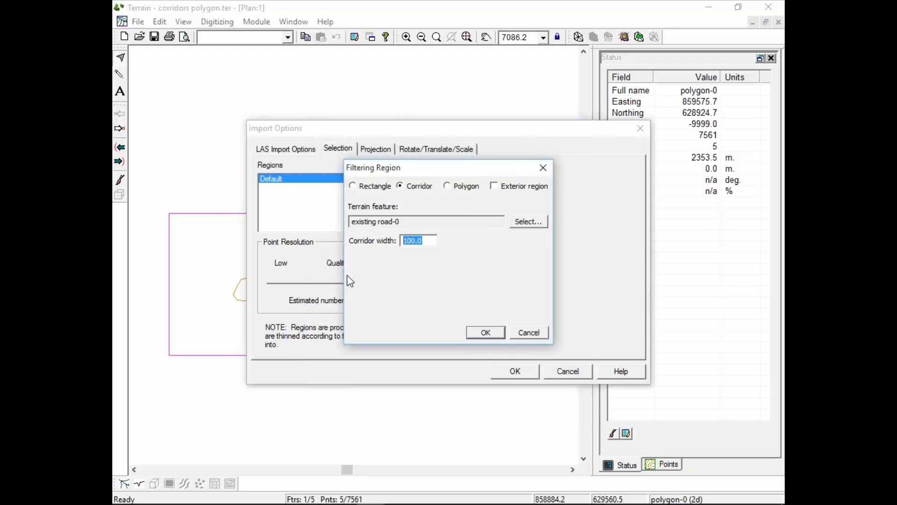
left_click(486, 331)
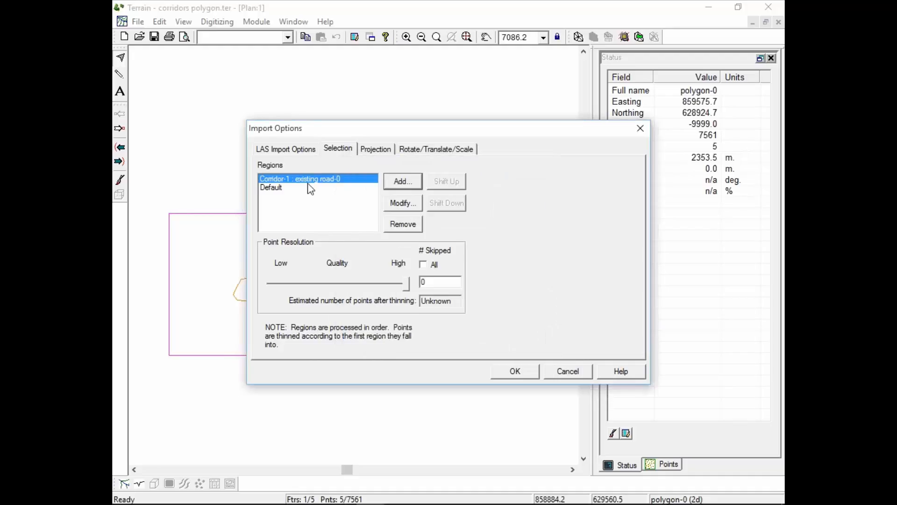
Add a corridor filtering region along new road-0 with a corridor width of 100.0.
left_click(402, 182)
left_click(410, 187)
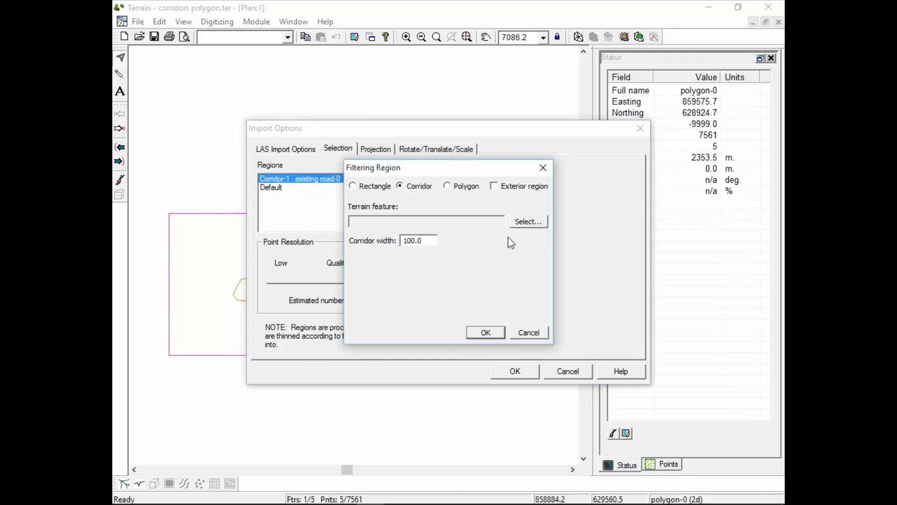
left_click(528, 222)
left_click(342, 159)
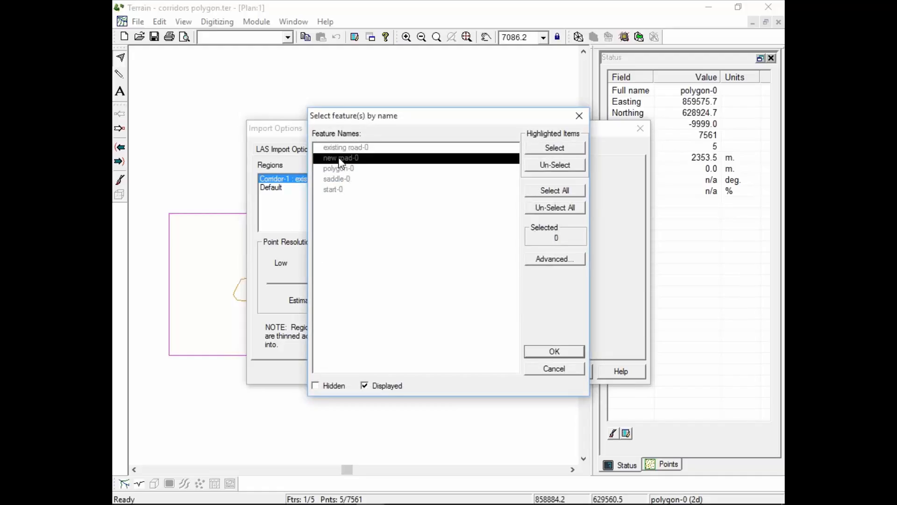
left_click(341, 159)
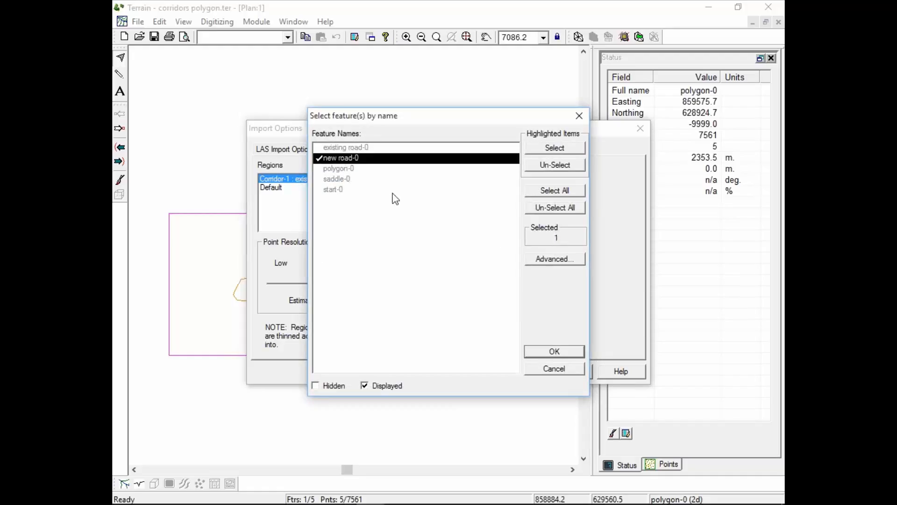
left_click(571, 353)
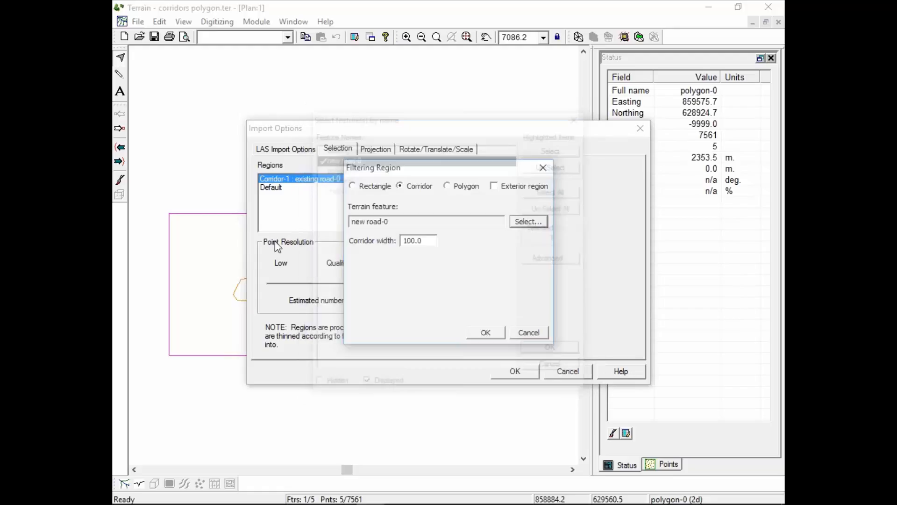
left_click(452, 187)
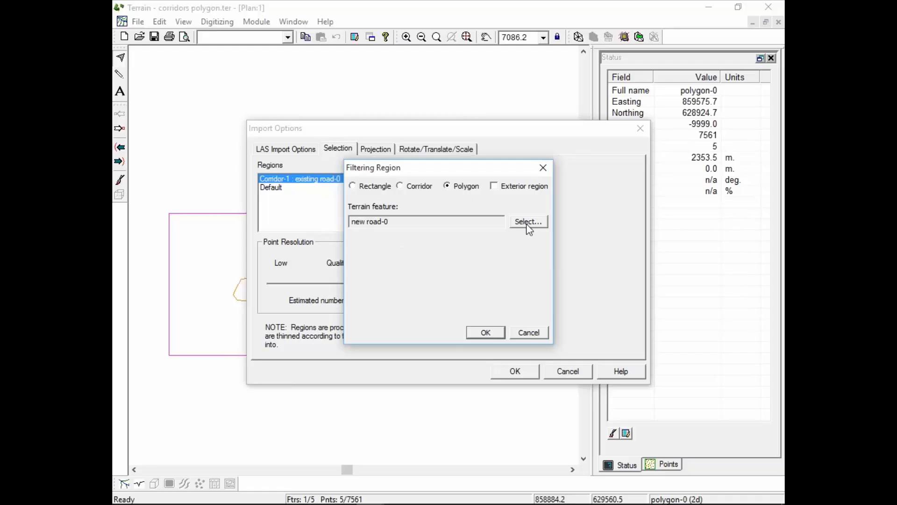
left_click(409, 187)
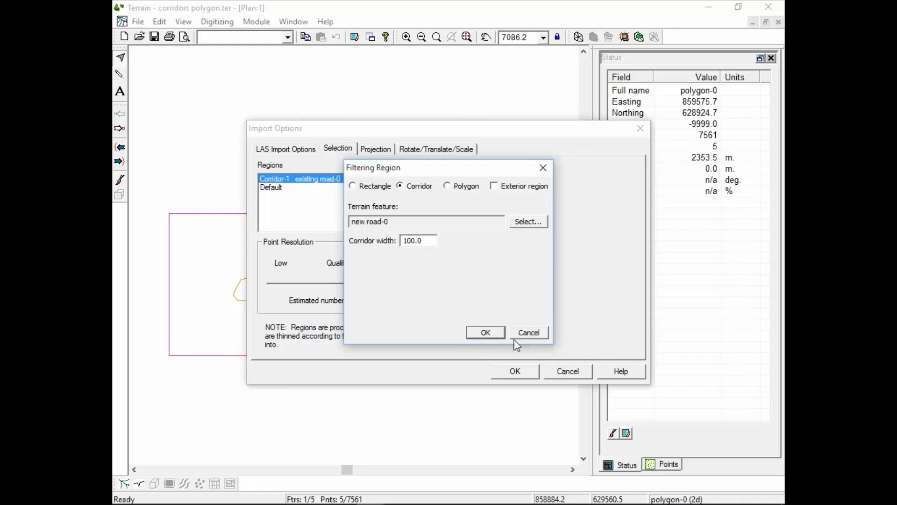
left_click(486, 333)
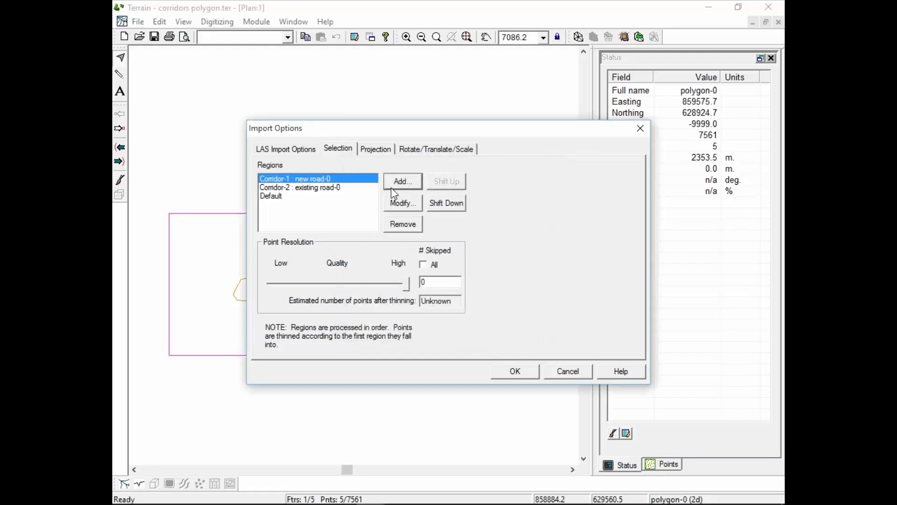
Add a polygon filtering region based on the terrain feature polygon-0.
left_click(402, 182)
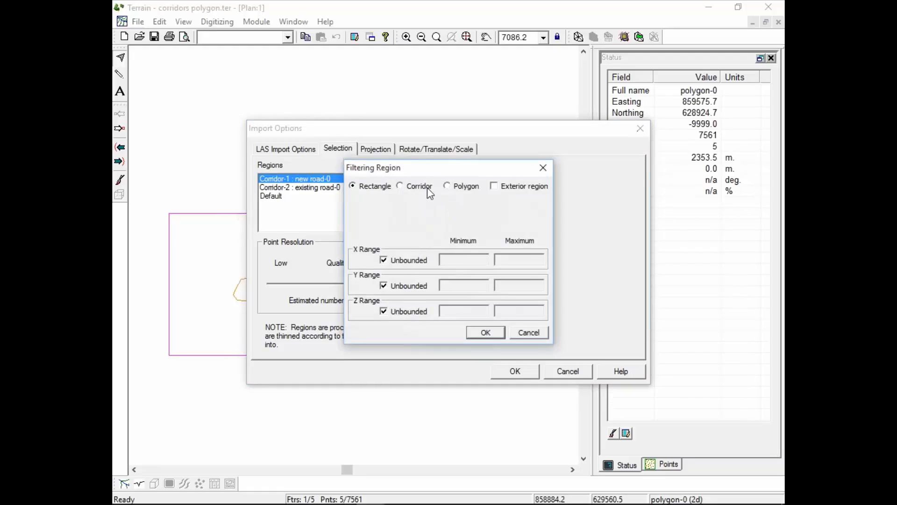
left_click(460, 186)
left_click(531, 222)
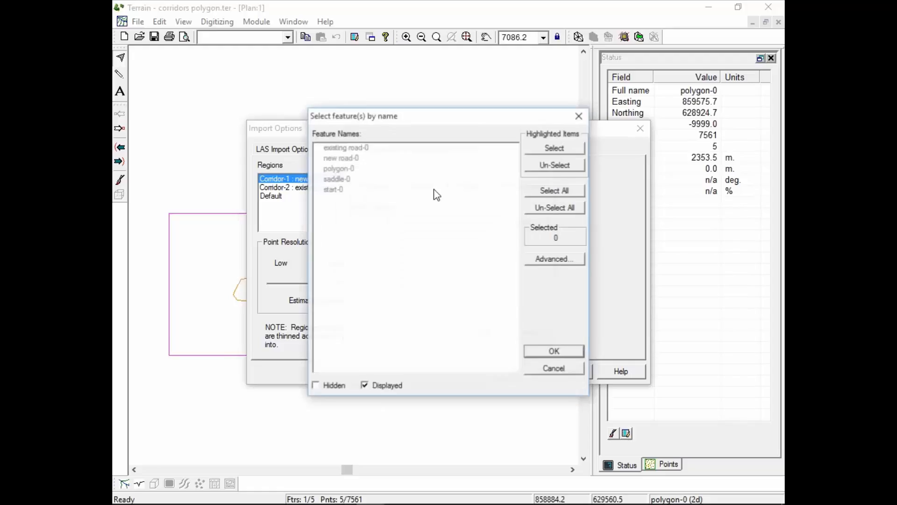
left_click(339, 170)
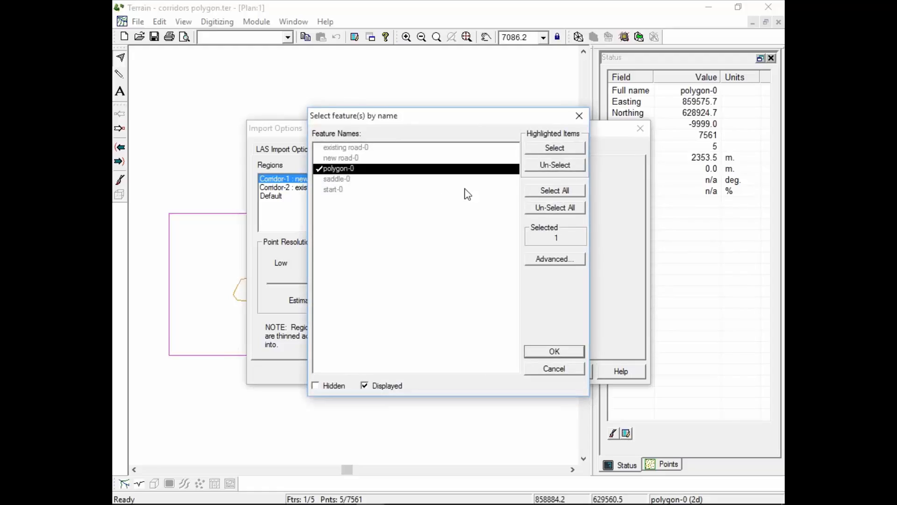
left_click(330, 158)
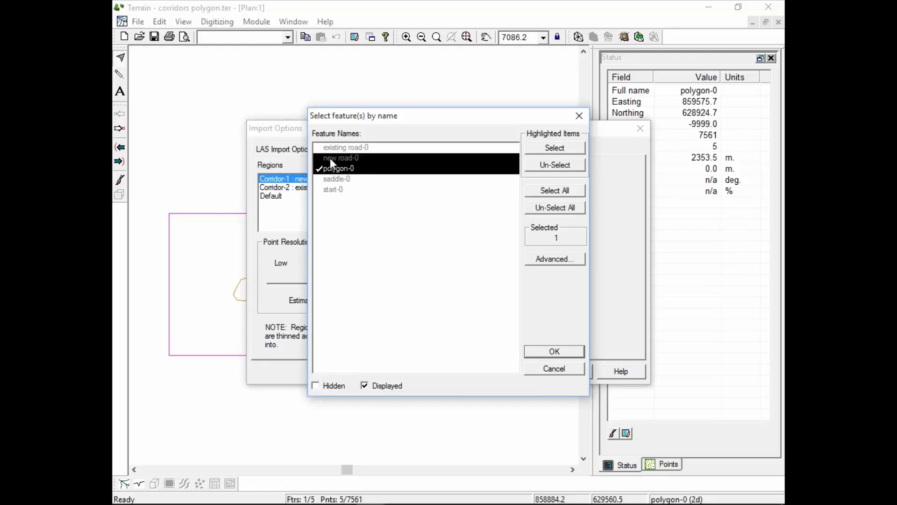
left_click(561, 147)
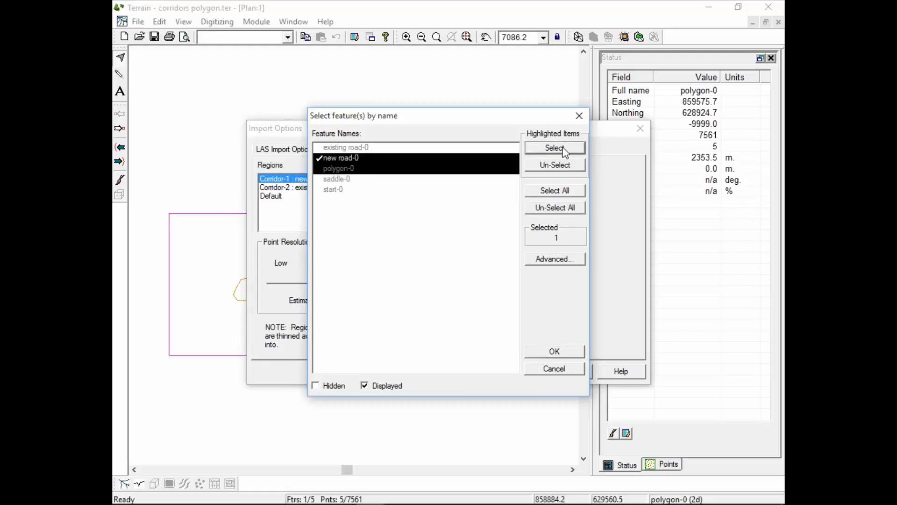
left_click(342, 159)
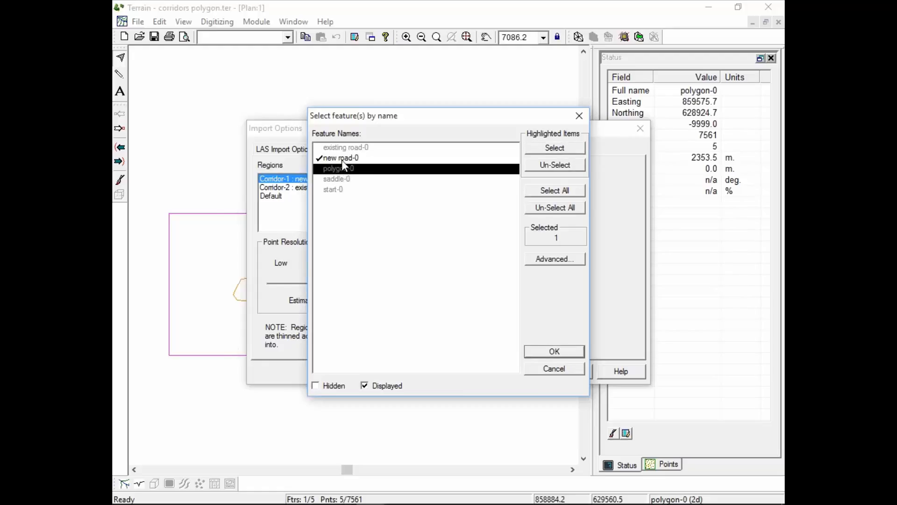
double_click(344, 169)
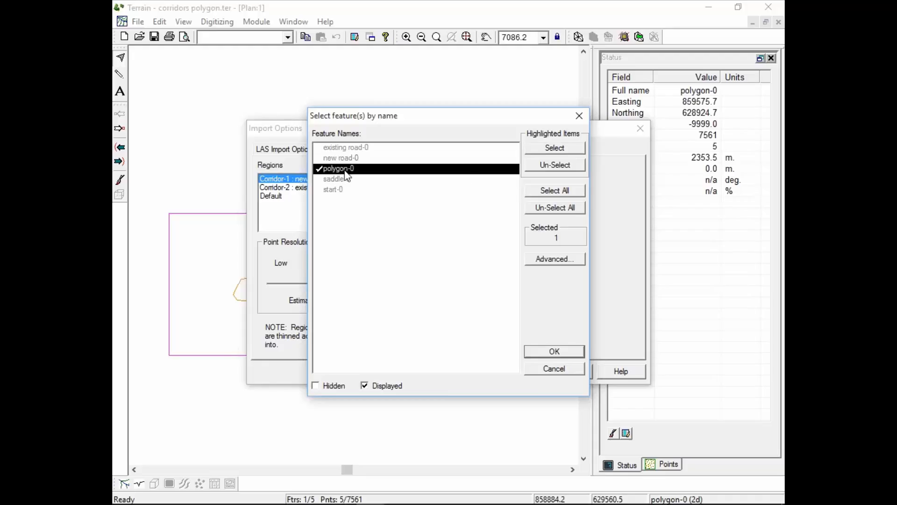
left_click(554, 351)
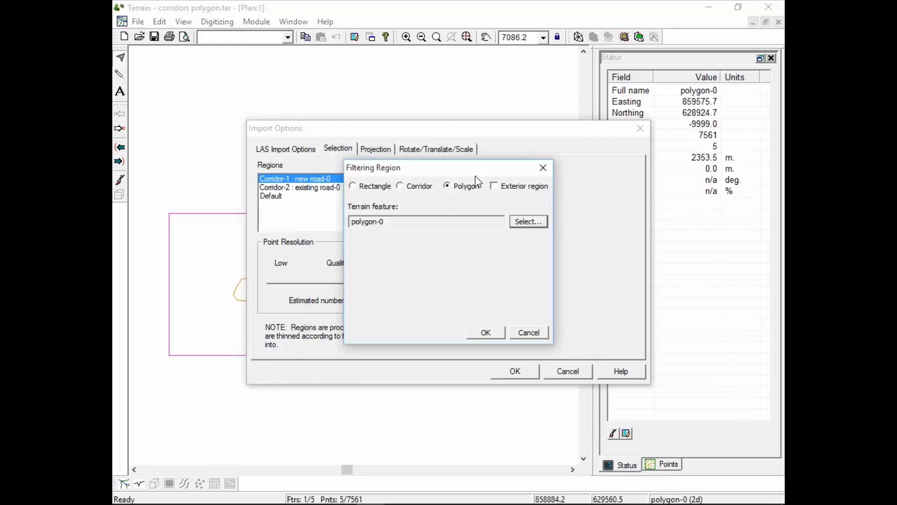
left_click(498, 330)
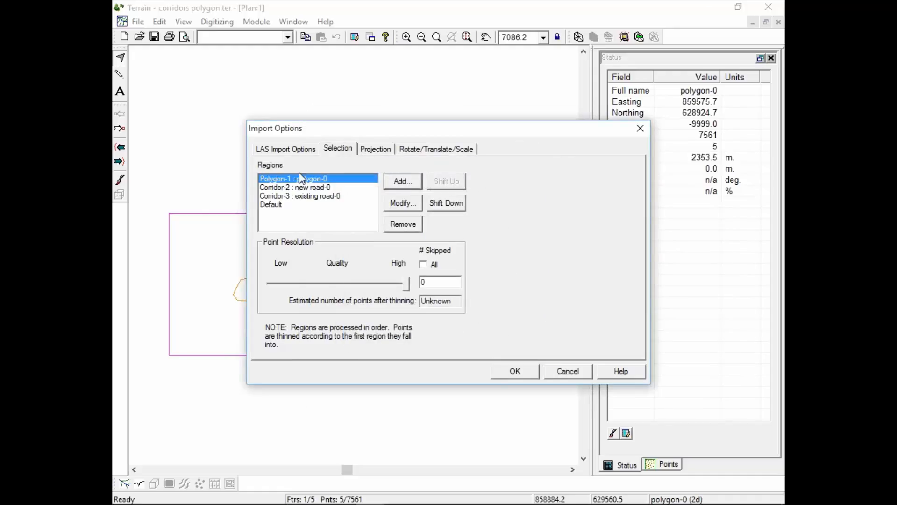
Lower the Default region's point resolution to about mid quality and check the resolution of the polygon and corridor regions.
left_click(306, 188)
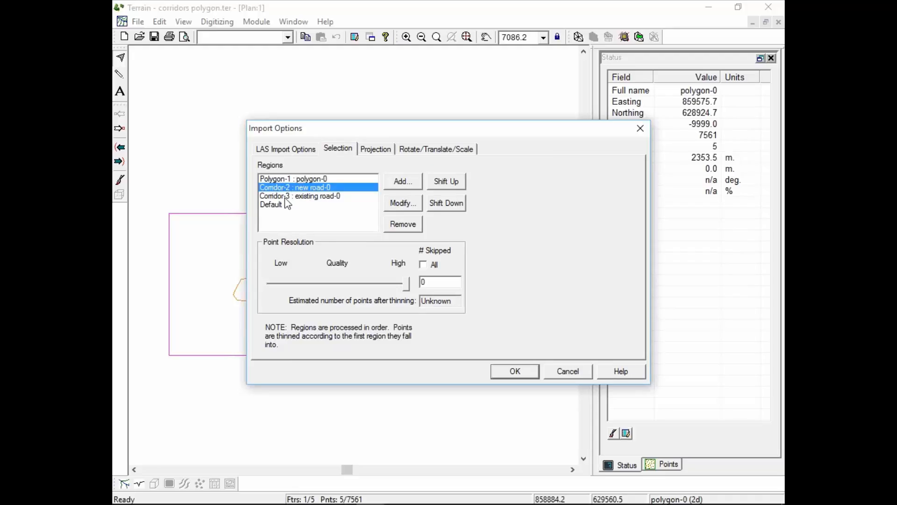
left_click(308, 179)
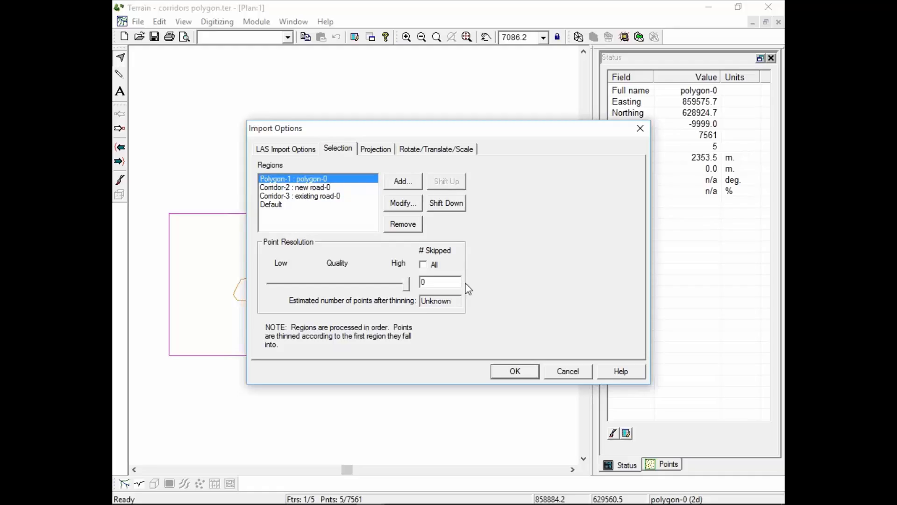
left_click(271, 206)
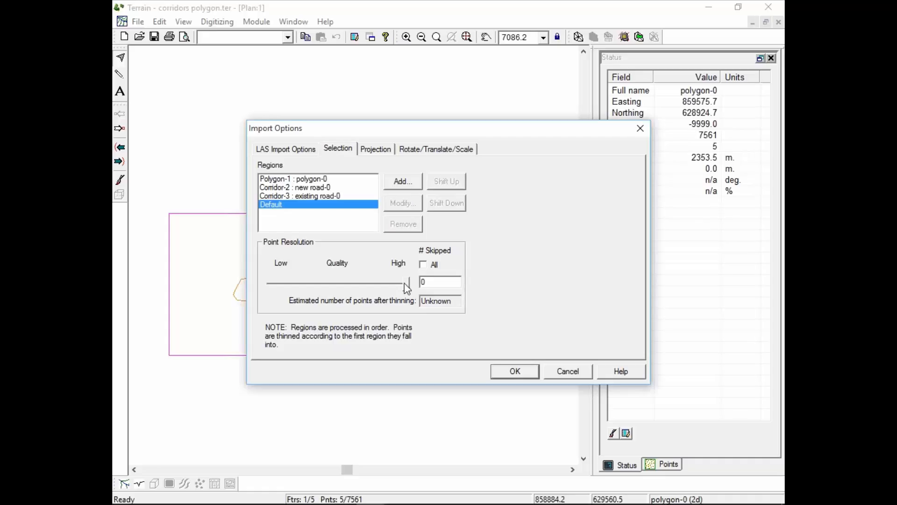
left_click_drag(406, 284, 336, 283)
left_click(311, 195)
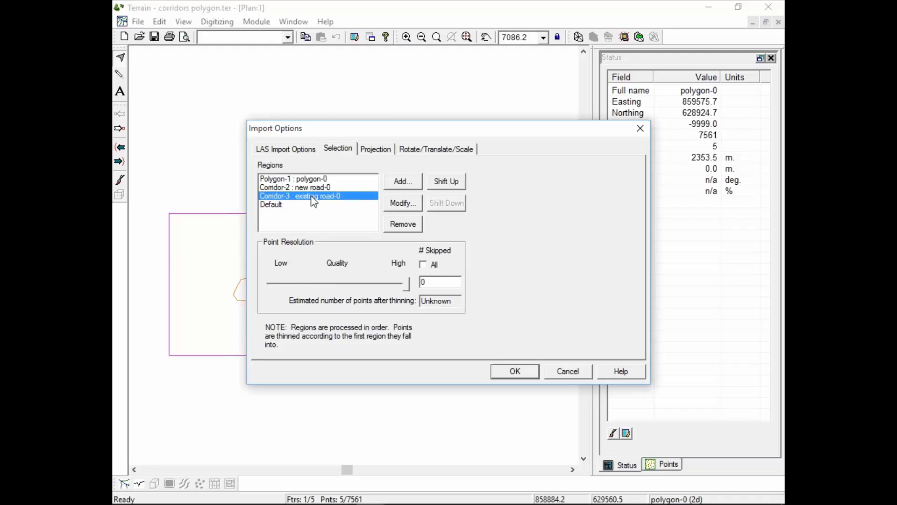
left_click(311, 187)
left_click(313, 179)
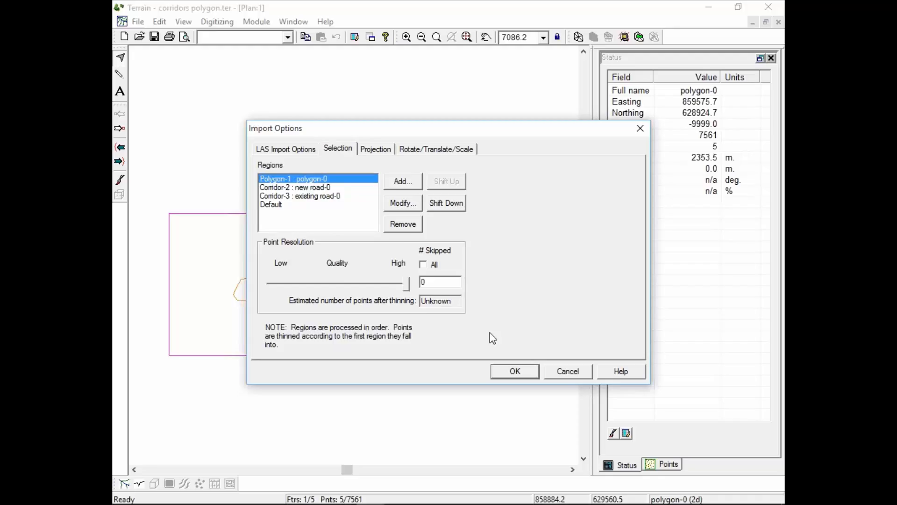
Attempt the import, back out at the undefined coordinate system warning, and set the incoming file units to Metric (meters).
left_click(512, 370)
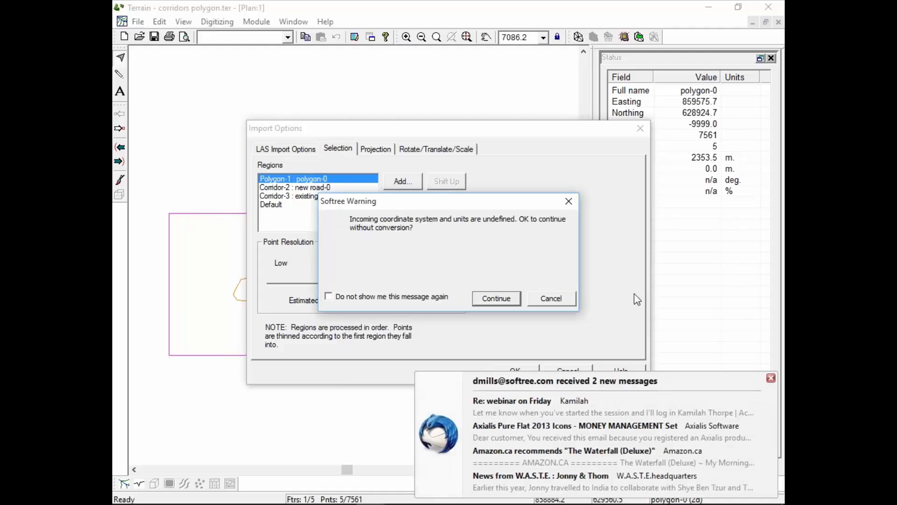
left_click(772, 379)
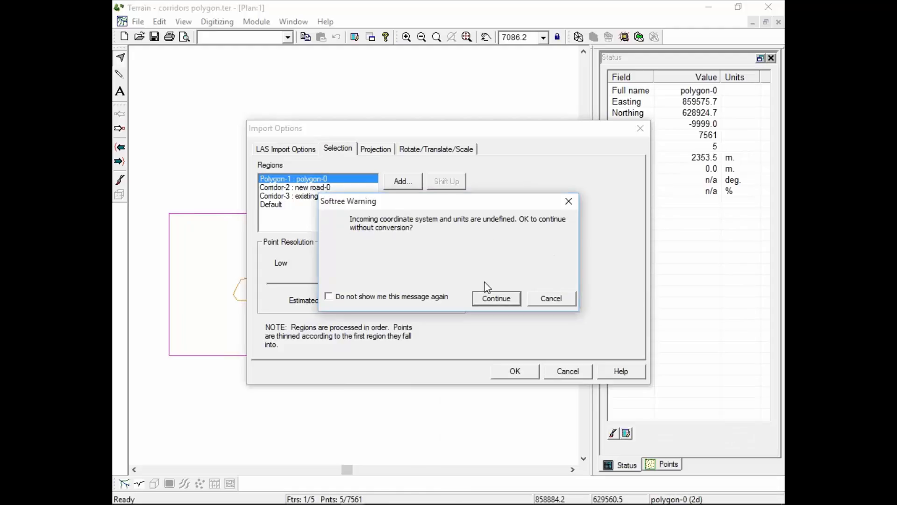
left_click(552, 298)
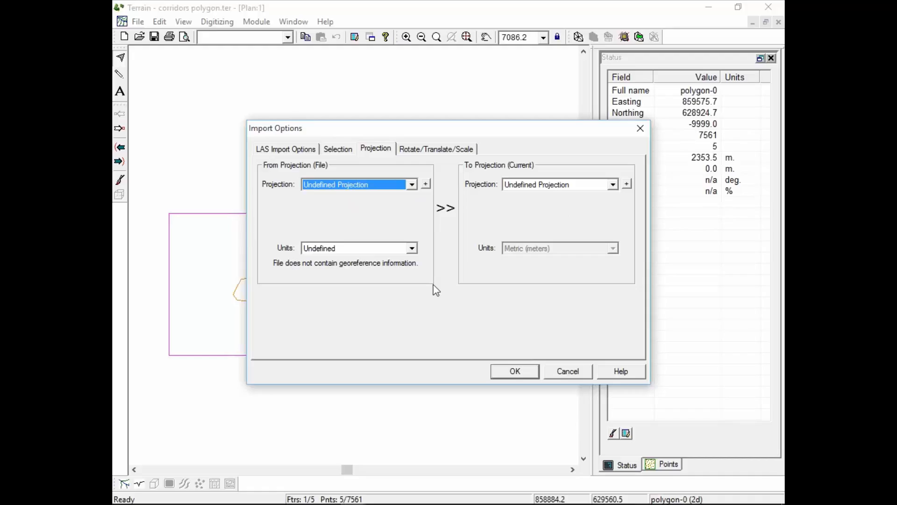
left_click(412, 249)
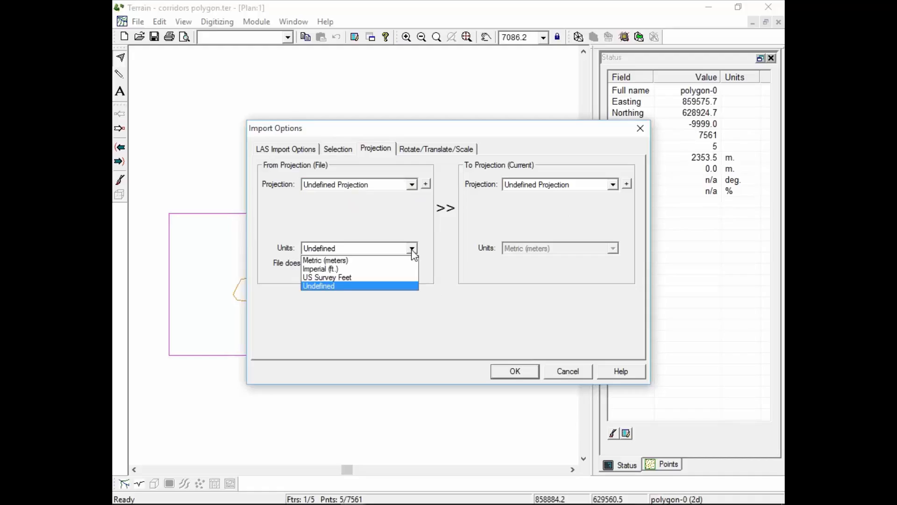
left_click(344, 260)
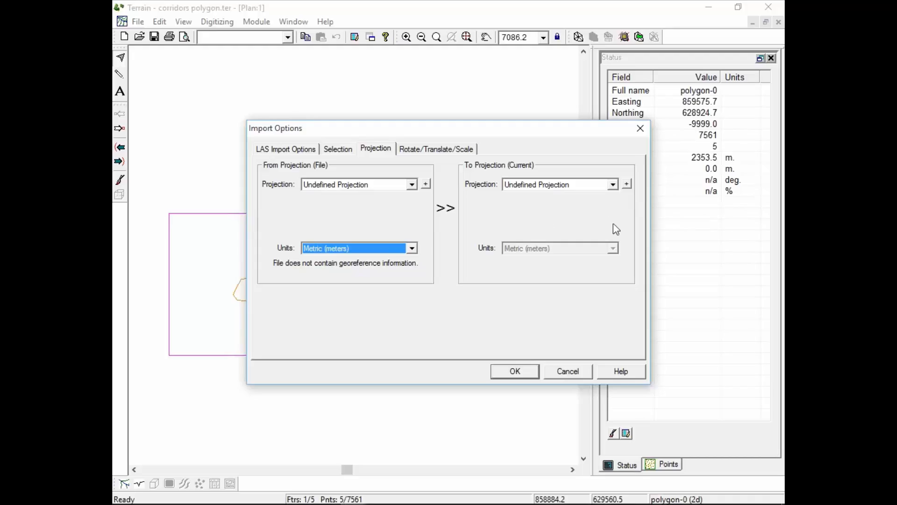
Review the target projection choices, keep Undefined Projection, and run the LAS import.
left_click(613, 184)
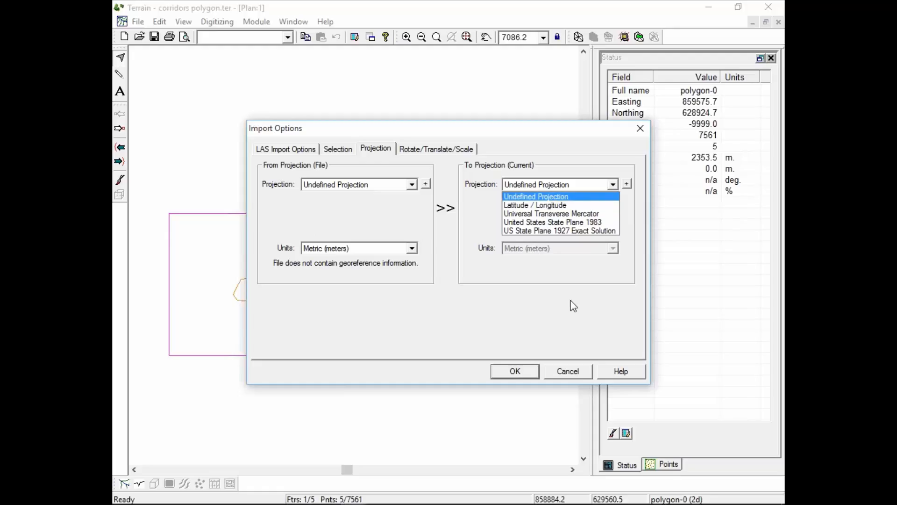
left_click(534, 305)
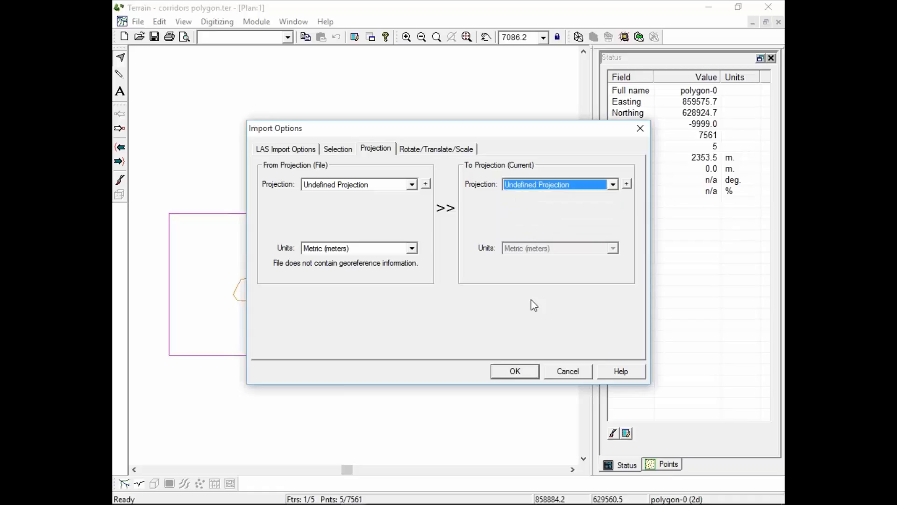
left_click(518, 370)
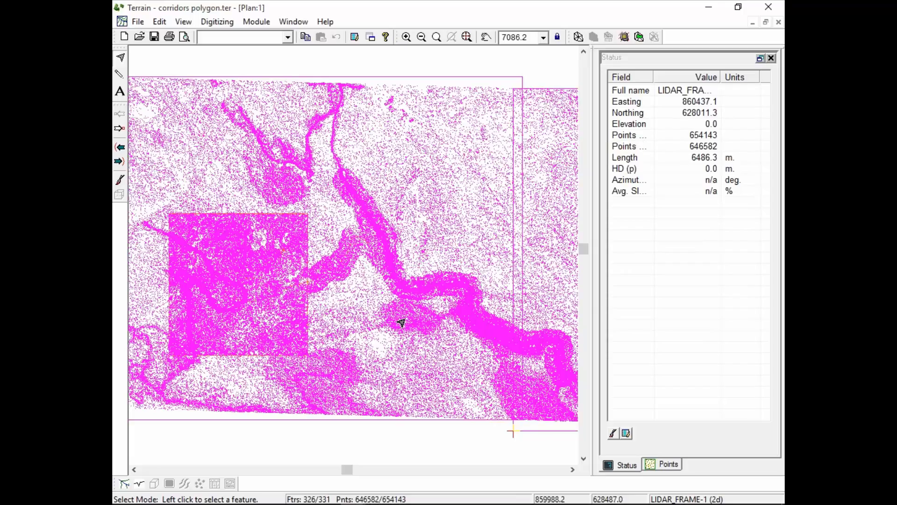
Examine the imported point density along the road corridors, around the polygon and in the surrounding default area.
scroll(401, 324, "down", 1)
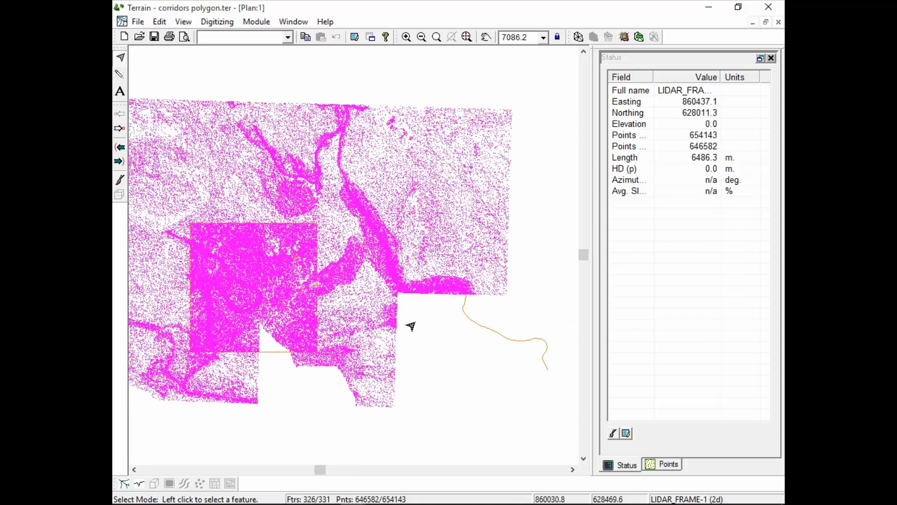
scroll(405, 320, "up", 12)
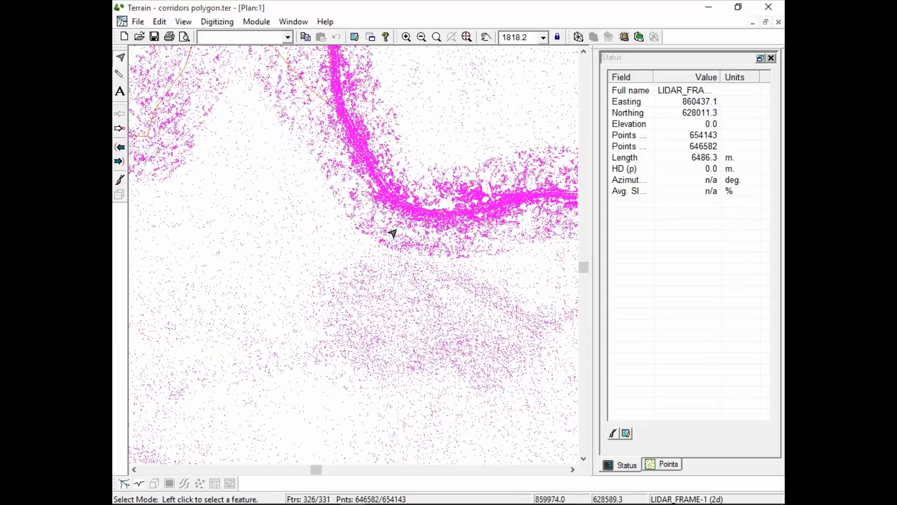
middle_click_drag(324, 90, 552, 502)
middle_click_drag(237, 80, 359, 355)
scroll(360, 355, "up", 1)
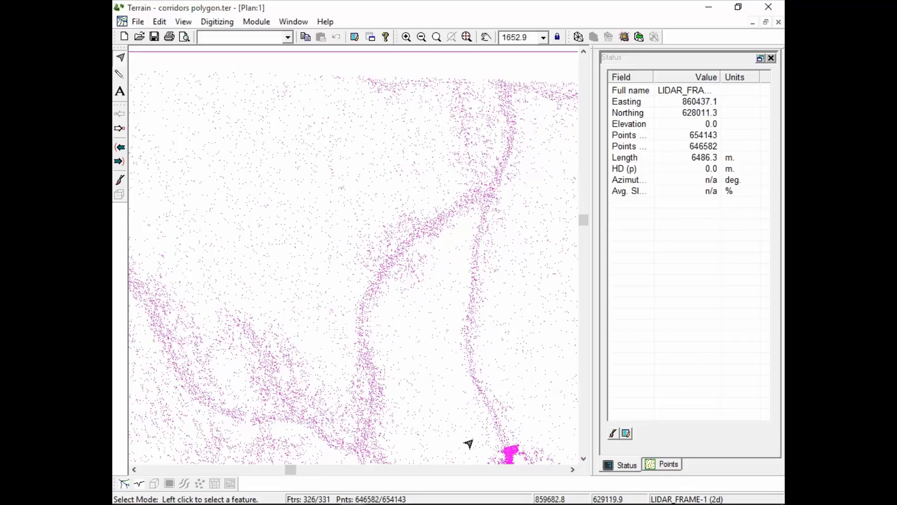
middle_click_drag(470, 437, 377, 132)
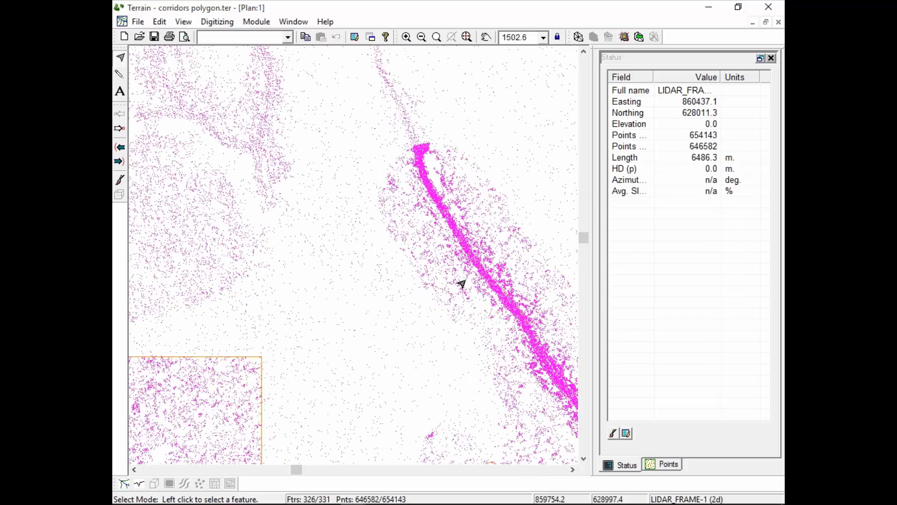
mouse_move(544, 430)
middle_mouse_down()
mouse_move(487, 196)
mouse_move(457, 188)
middle_mouse_up()
scroll(452, 276, "up", 3)
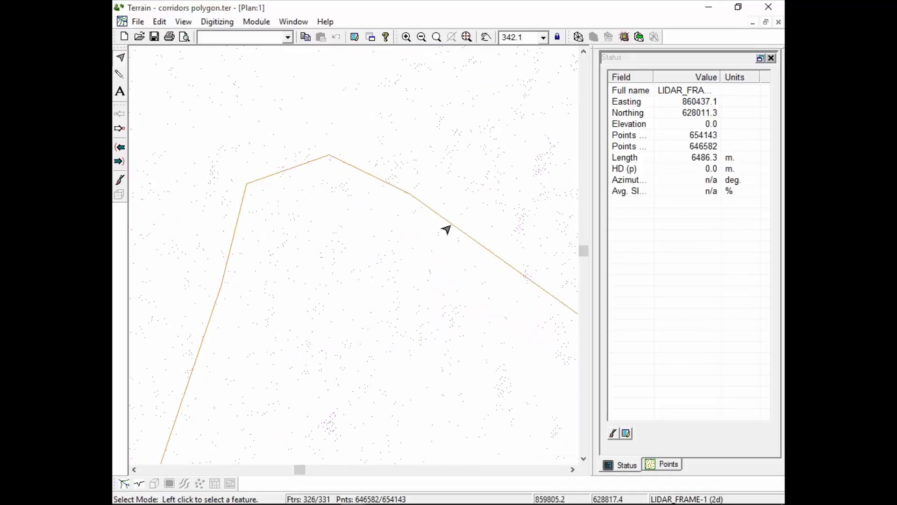
Try measuring the spacing between neighbouring points in the sparse area inside the corridor line's bend.
right_click(369, 213)
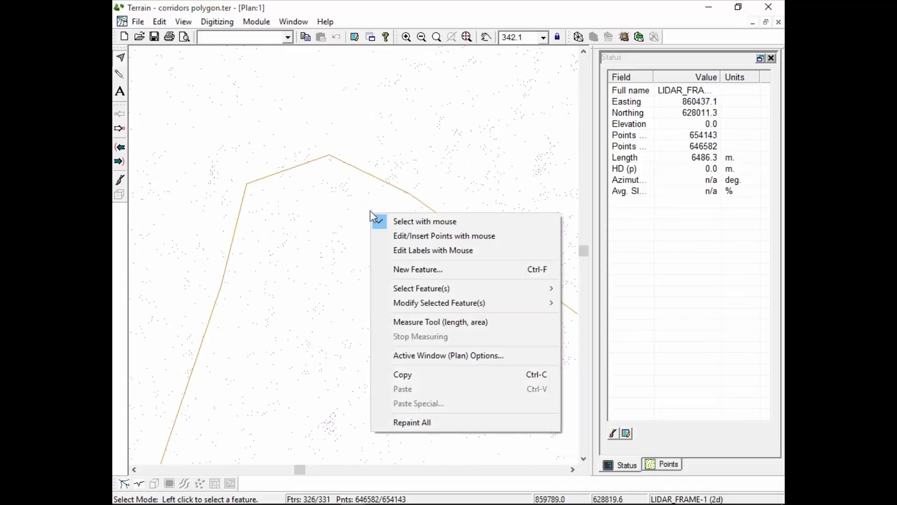
mouse_move(471, 304)
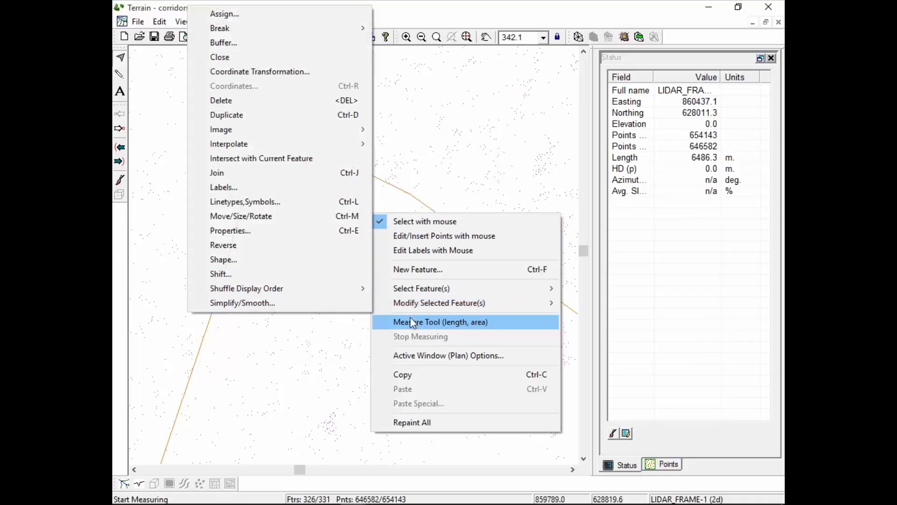
left_click(422, 322)
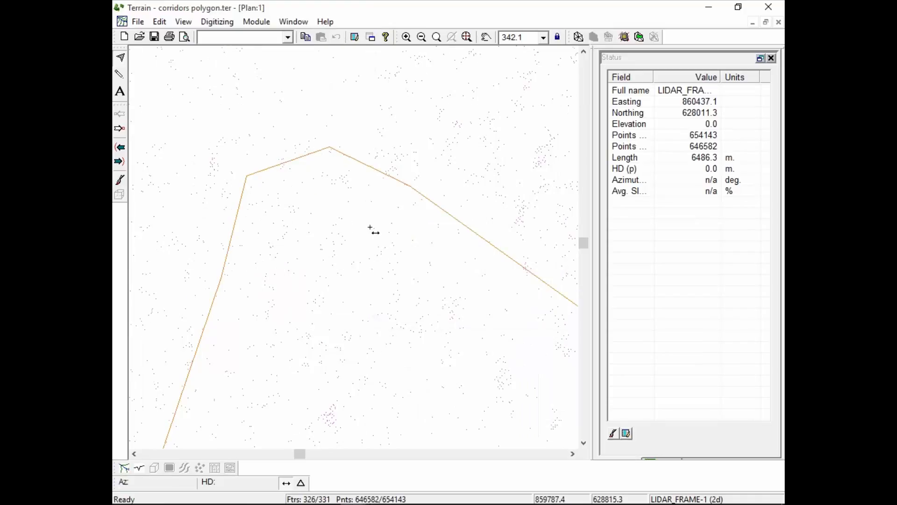
left_click(340, 218)
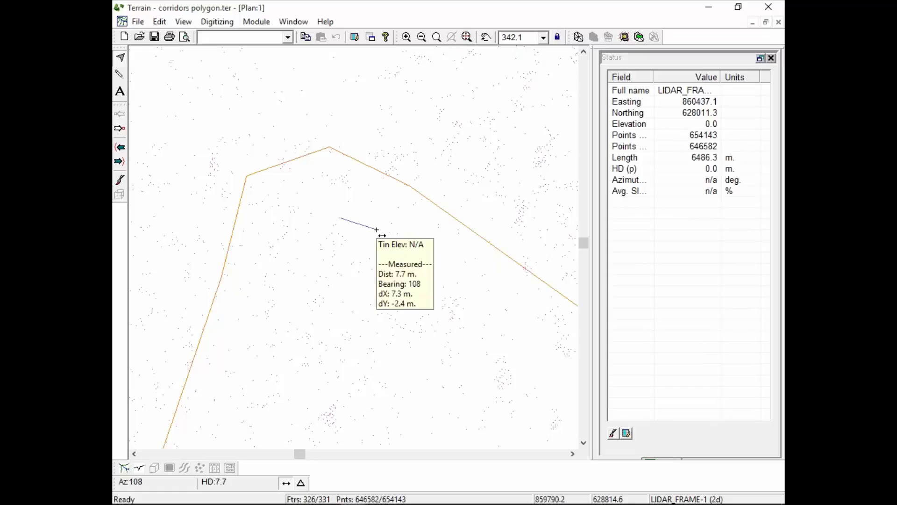
key("Escape")
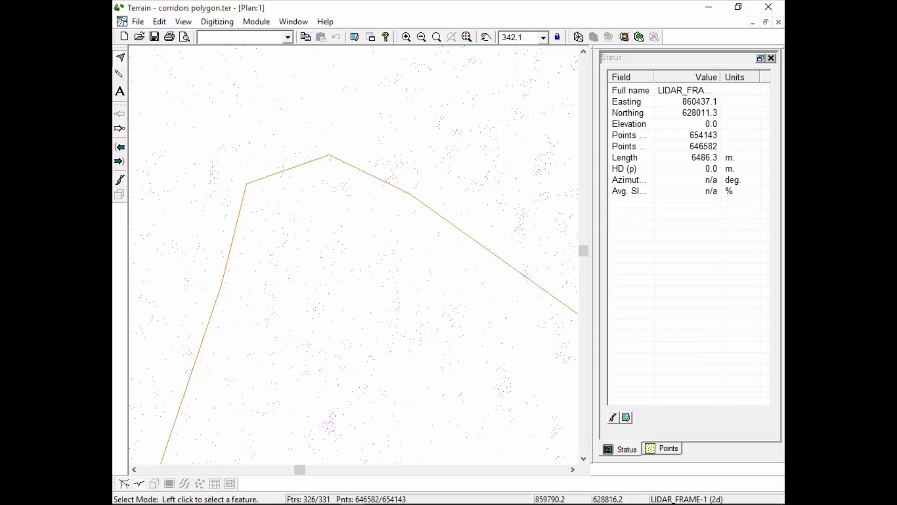
scroll(369, 282, "down", 3)
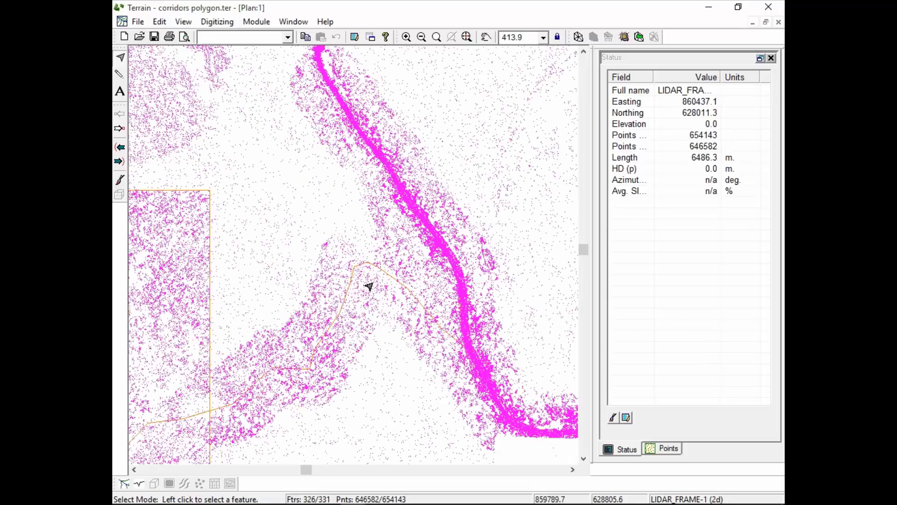
mouse_move(368, 286)
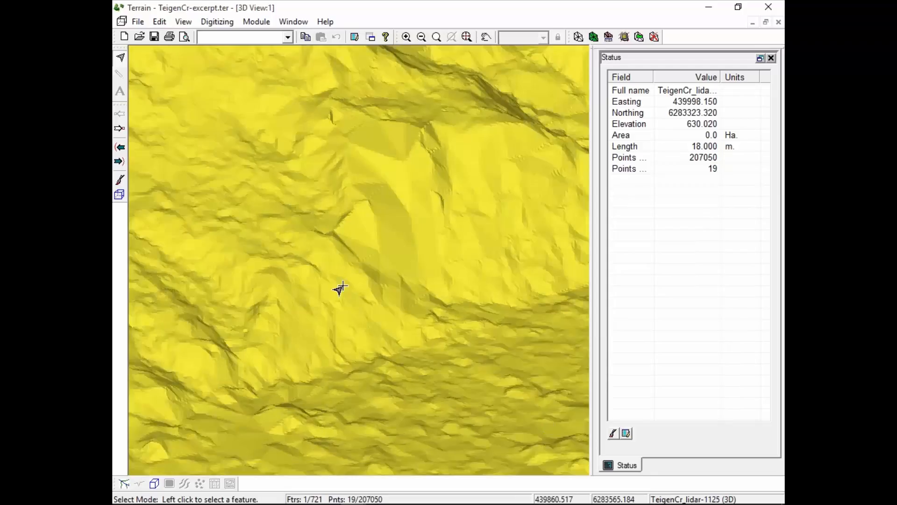
Select all features of the TeigenCr-excerpt terrain in the plan view and inspect the spacing of its grid points.
scroll(339, 285, "down", 4)
scroll(335, 287, "down", 4)
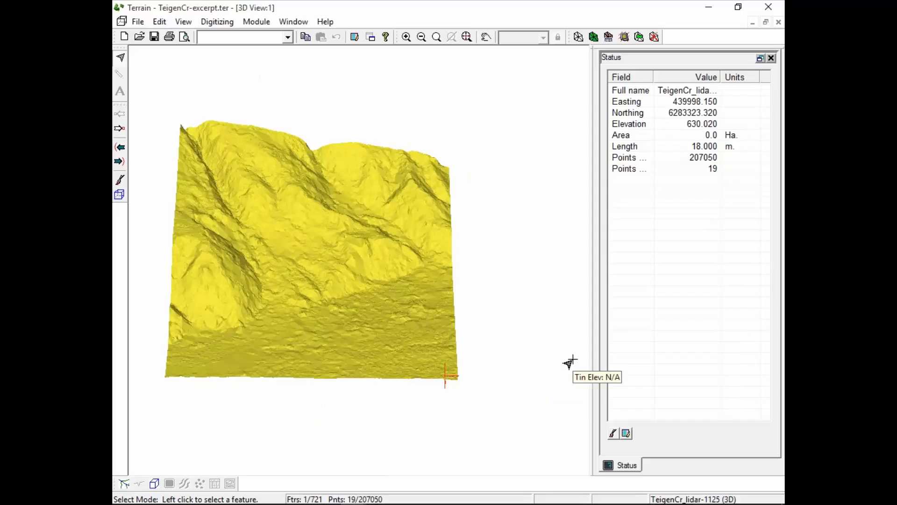
mouse_move(391, 351)
left_mouse_down()
mouse_move(371, 364)
mouse_move(366, 330)
mouse_move(384, 358)
left_mouse_up()
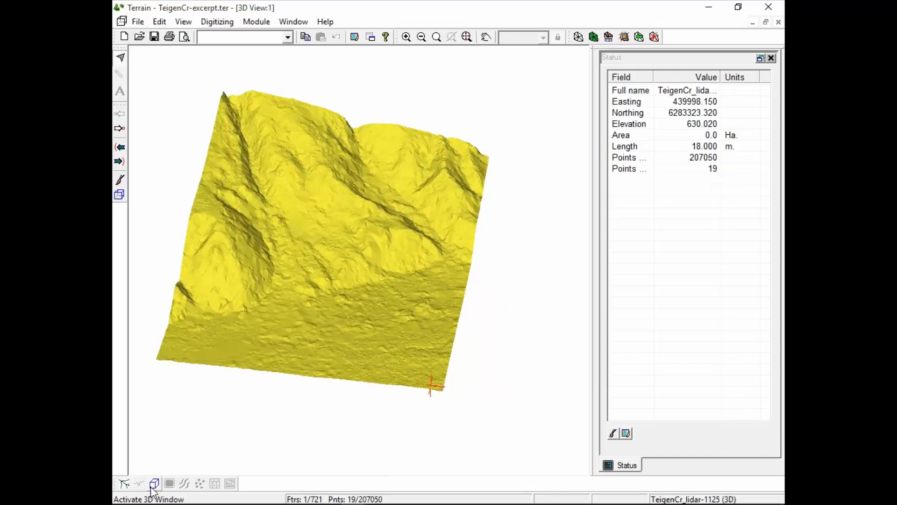
left_click(124, 484)
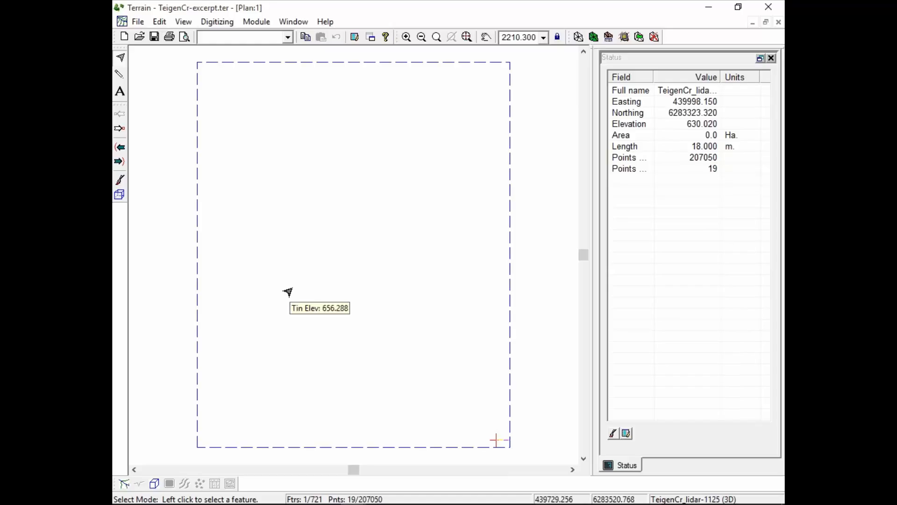
right_click(267, 185)
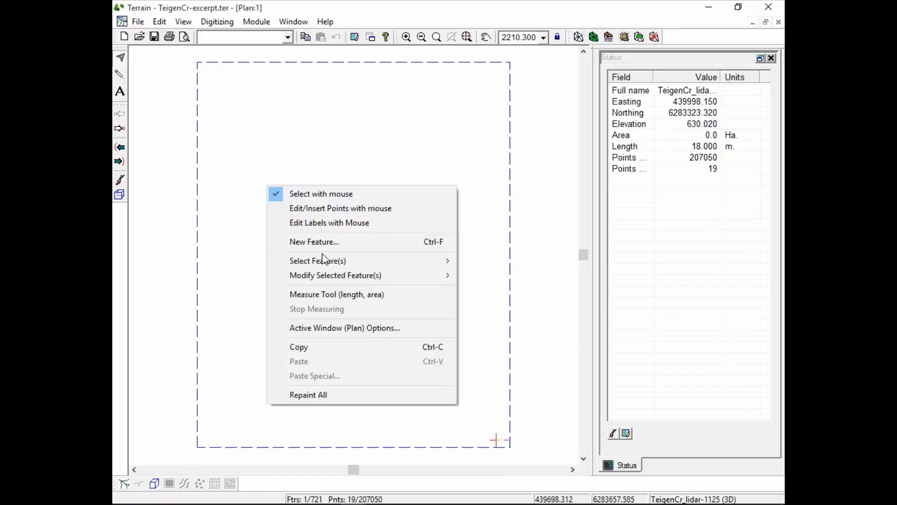
mouse_move(323, 266)
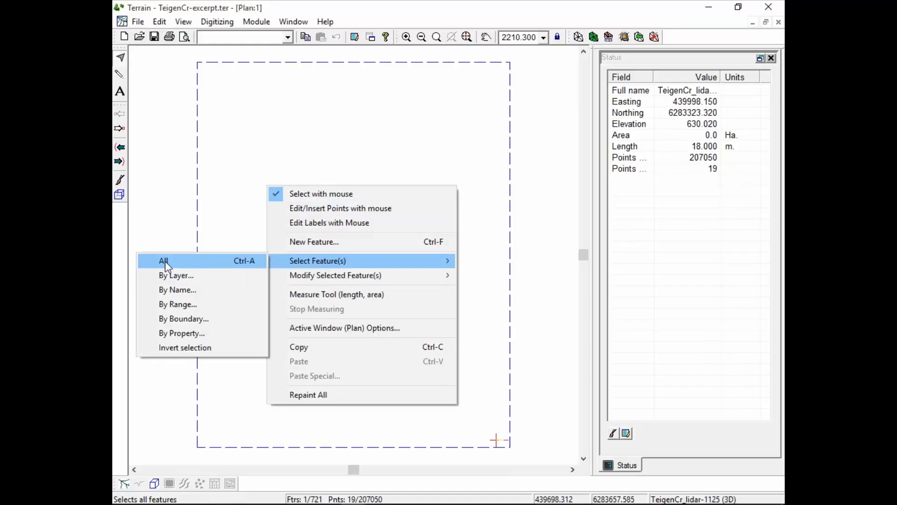
left_click(167, 260)
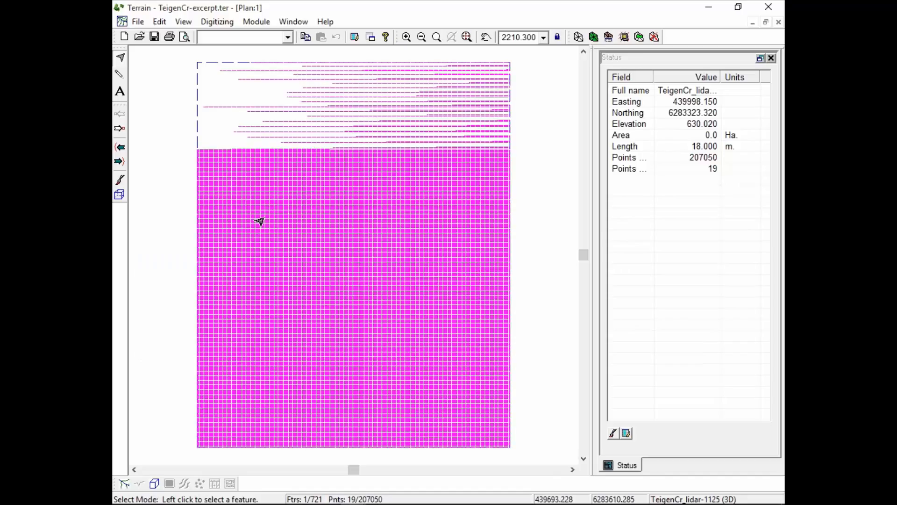
left_click(407, 37)
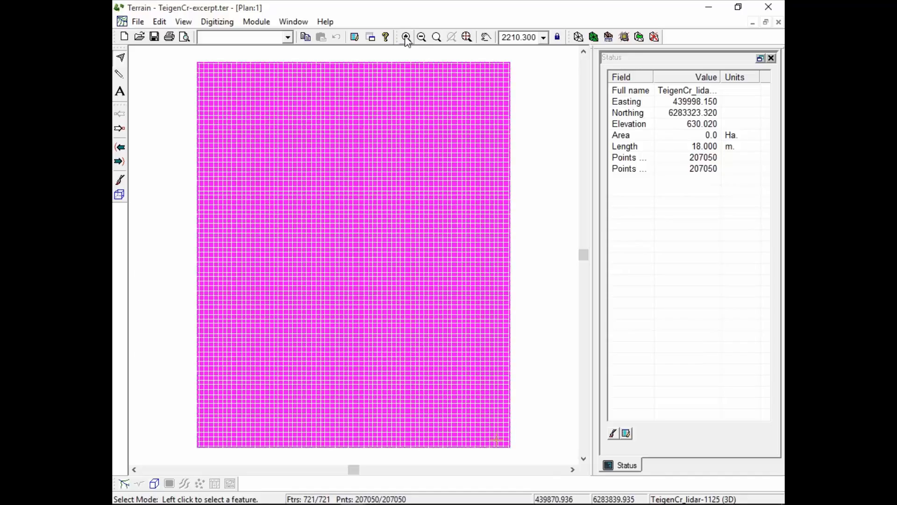
left_click(406, 37)
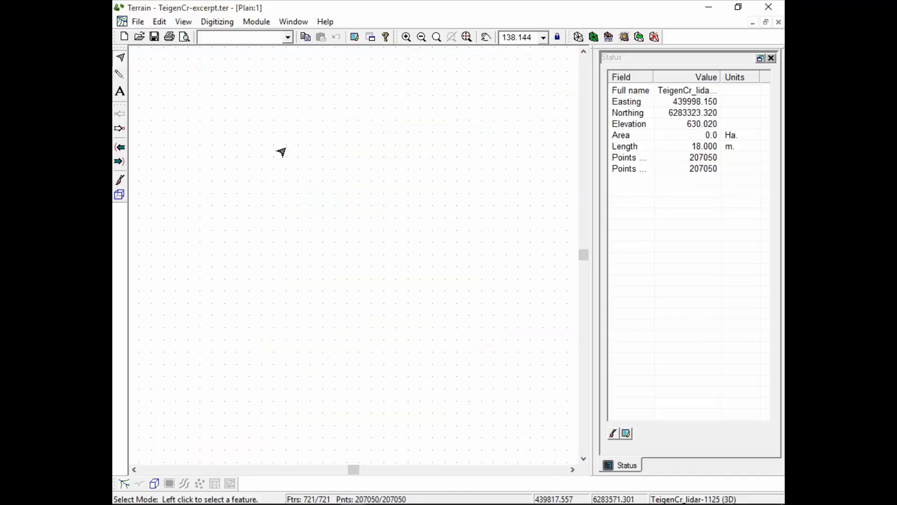
mouse_move(350, 233)
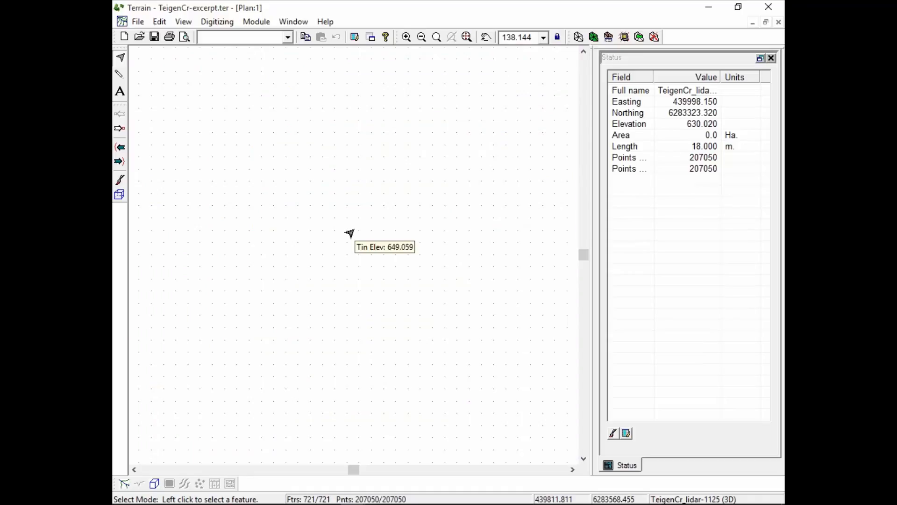
Show the selected grid points on the 3D surface in a maximized view and get a close-up of the steep slope.
left_click(155, 483)
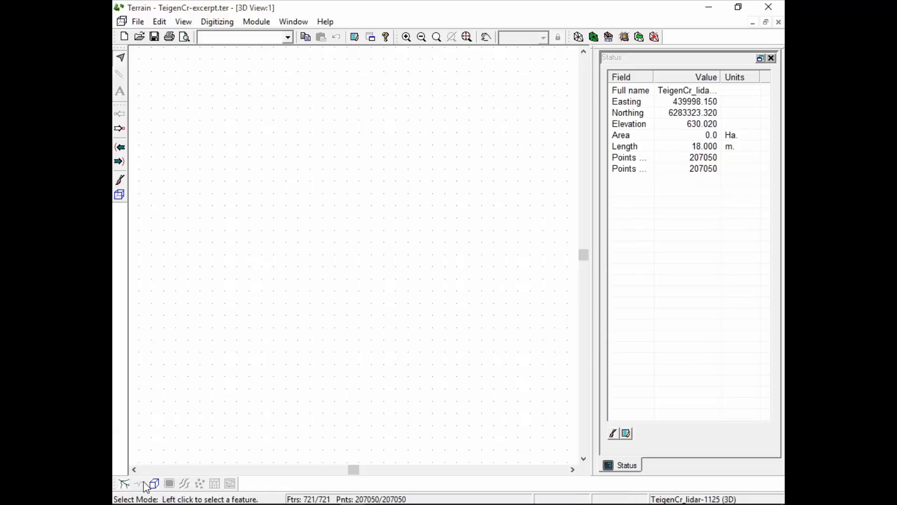
left_click(766, 22)
double_click(274, 58)
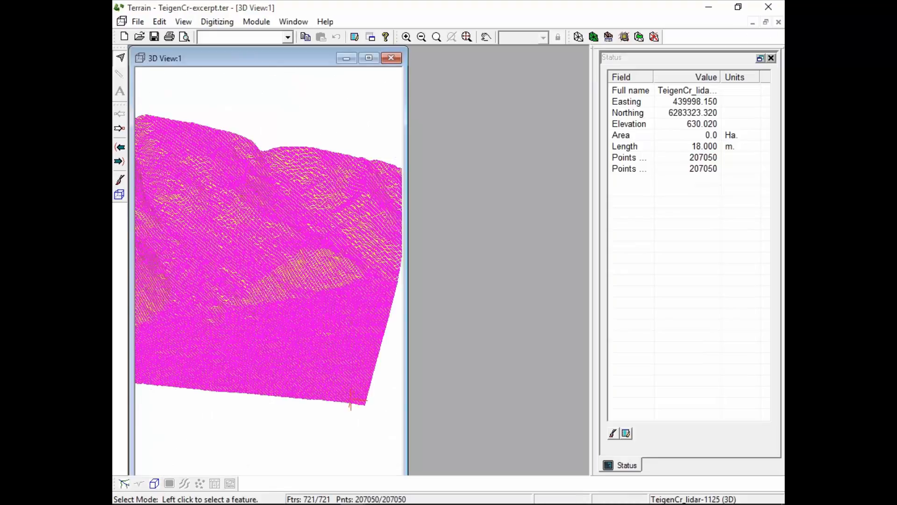
left_click(406, 38)
left_click(407, 38)
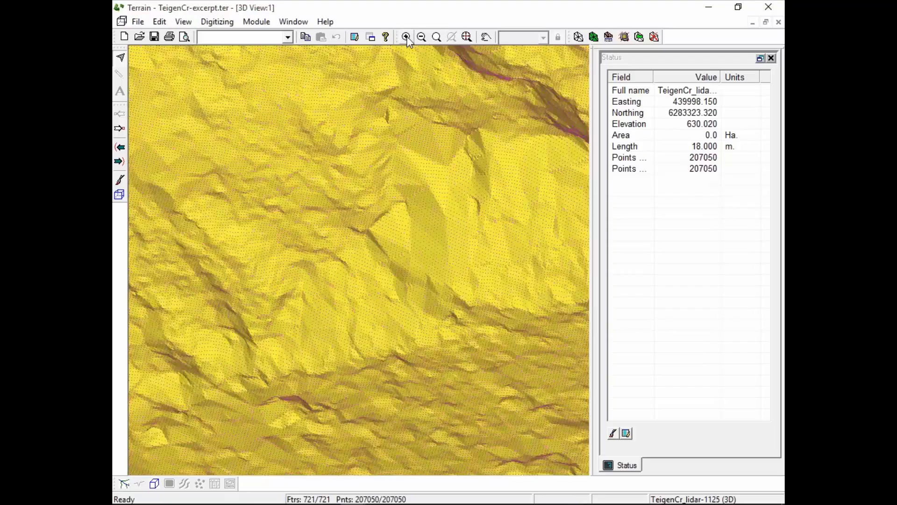
left_click(406, 37)
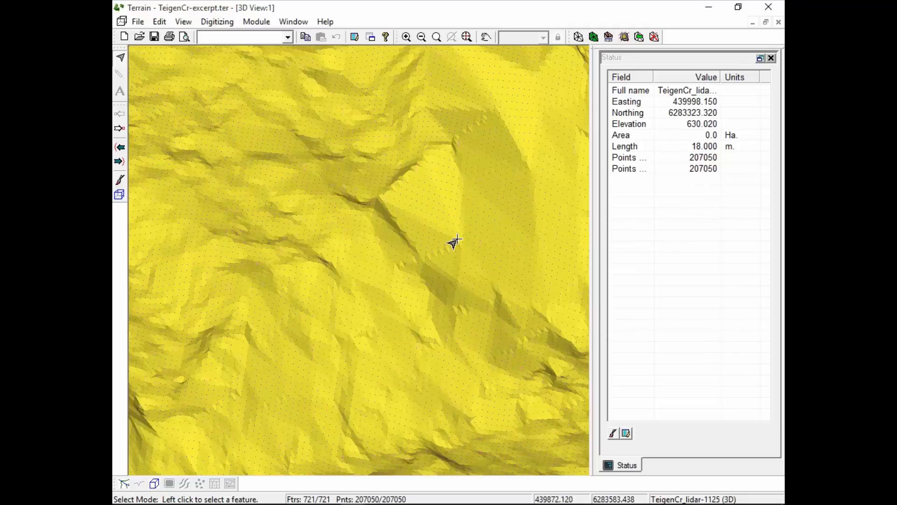
Examine how the evenly spaced grid points represent the ridges, breaks and flat facets of the 3D surface.
mouse_move(455, 242)
mouse_move(457, 142)
mouse_move(527, 171)
mouse_move(452, 325)
mouse_move(404, 299)
scroll(422, 373, "down", 3)
scroll(419, 375, "down", 2)
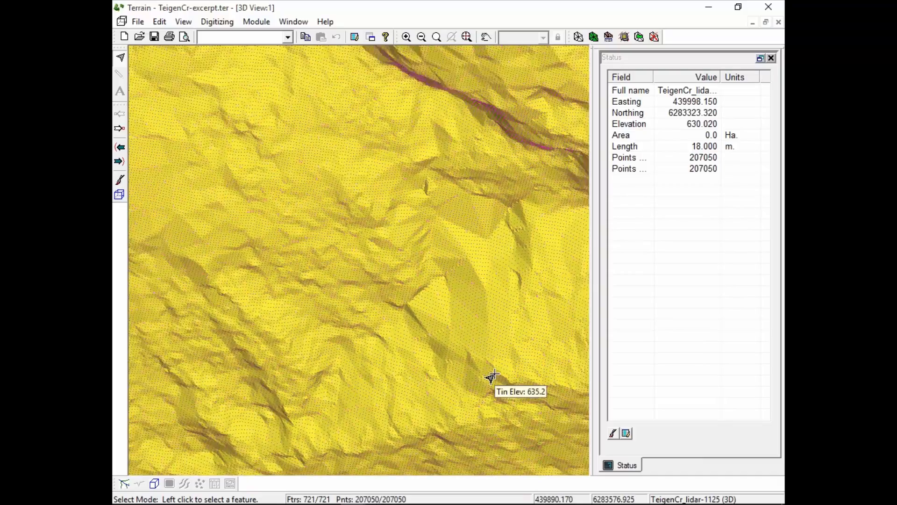
scroll(492, 376, "down", 2)
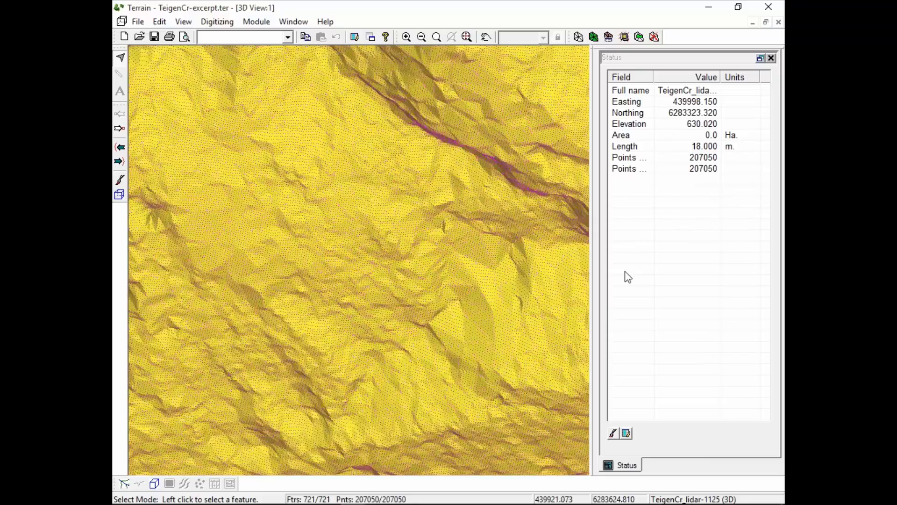
Browse the Testing\Projections\Ohio folder for USGS DEM files and leave without opening one.
left_click(137, 22)
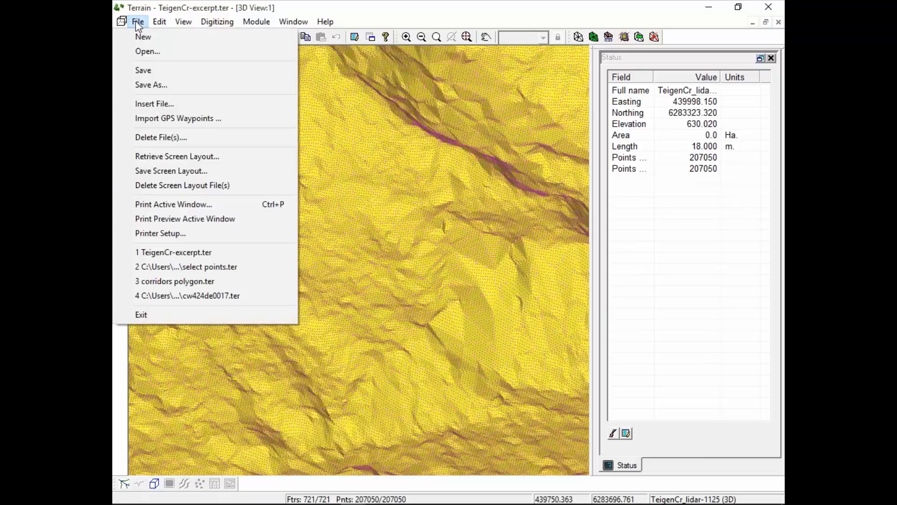
mouse_move(217, 22)
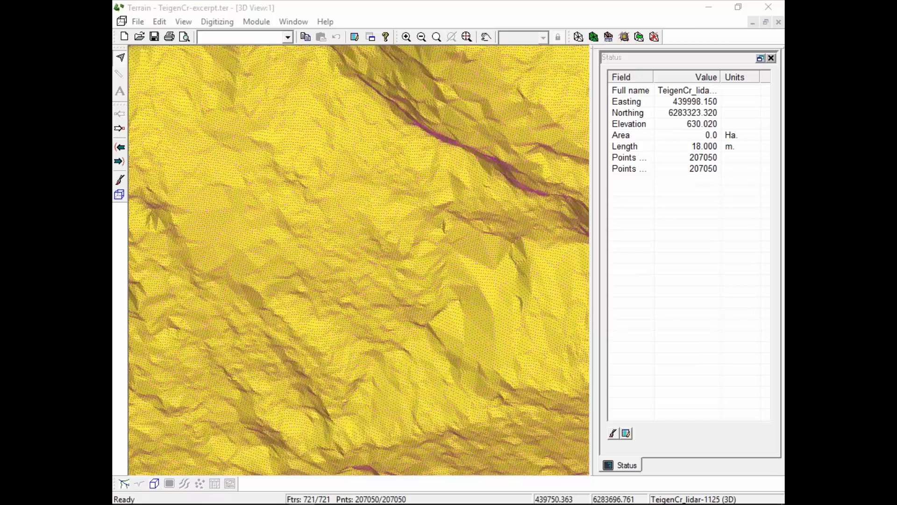
left_click(137, 22)
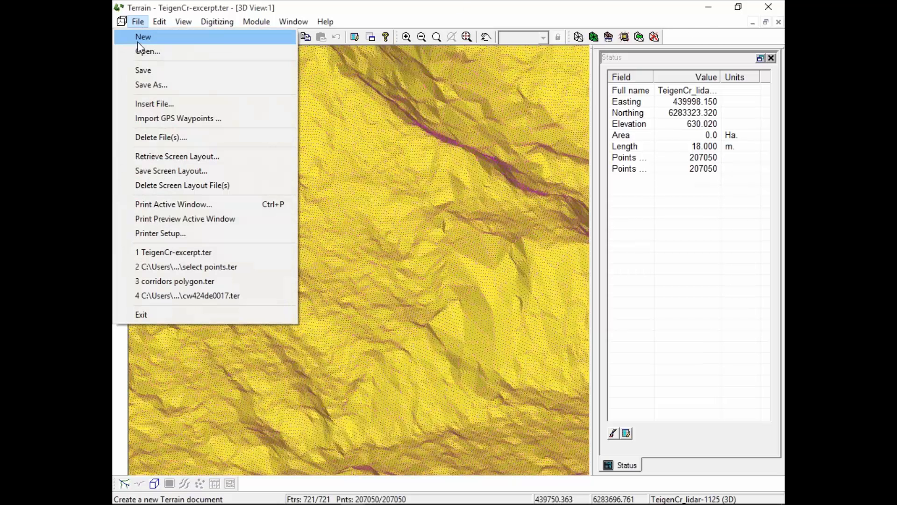
left_click(161, 50)
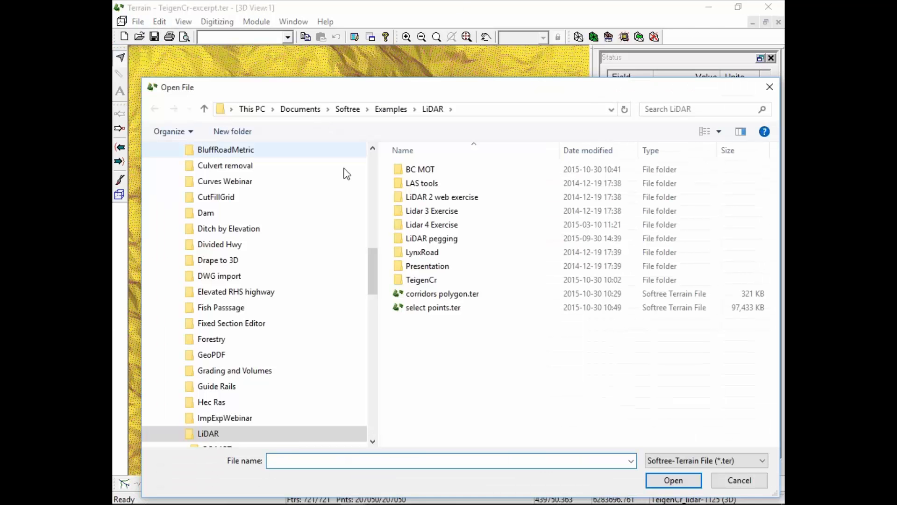
left_click(514, 109)
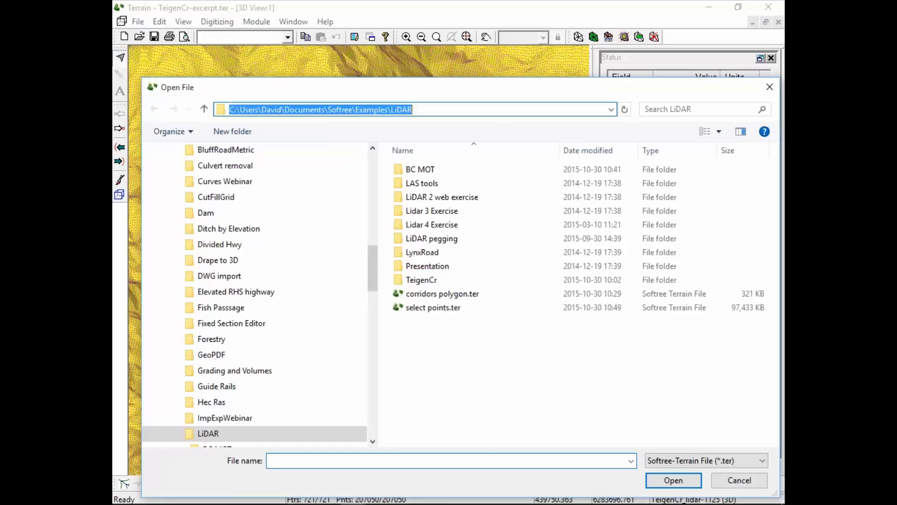
type("C:\\Users\\David\\Documents\\Softree\\Testing\\Projections\\Ohio")
key("Return")
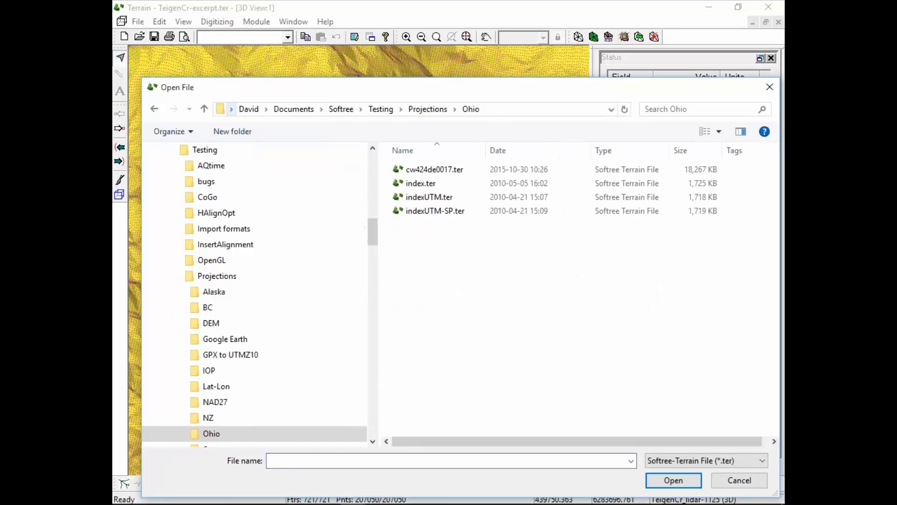
left_click(699, 458)
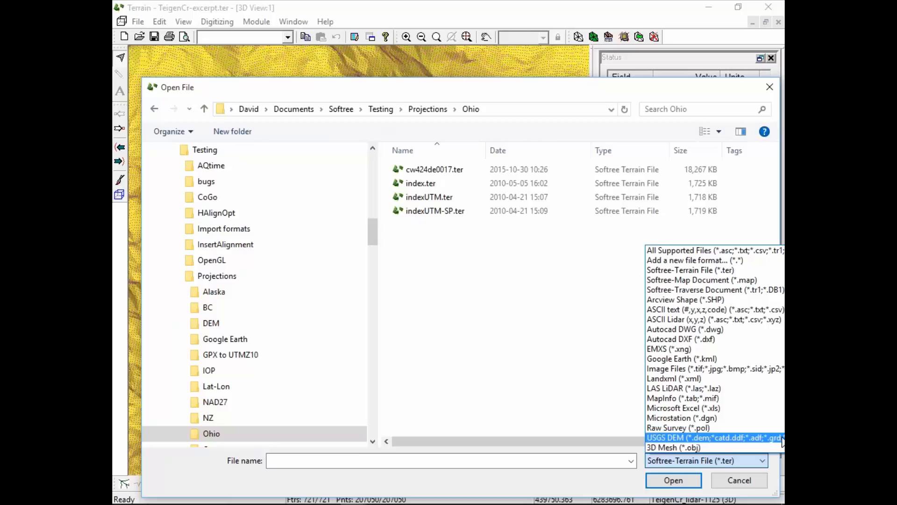
left_click(738, 439)
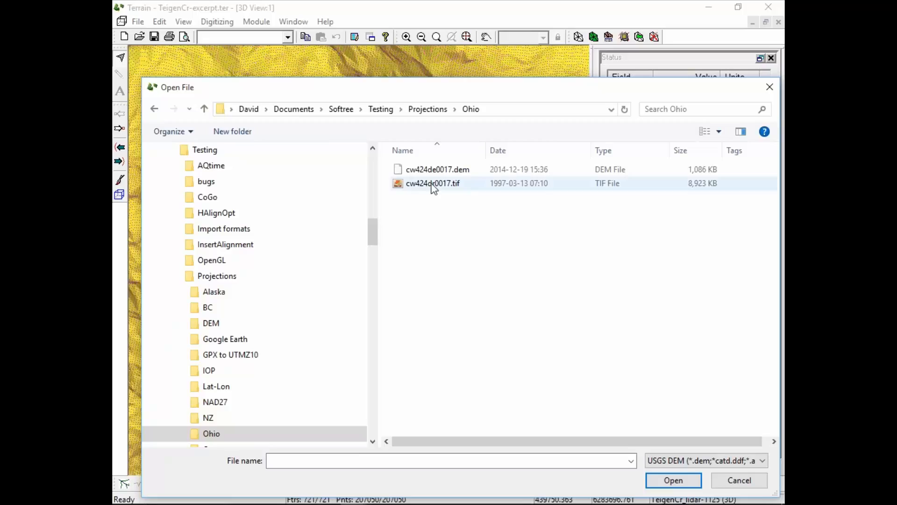
left_click(744, 485)
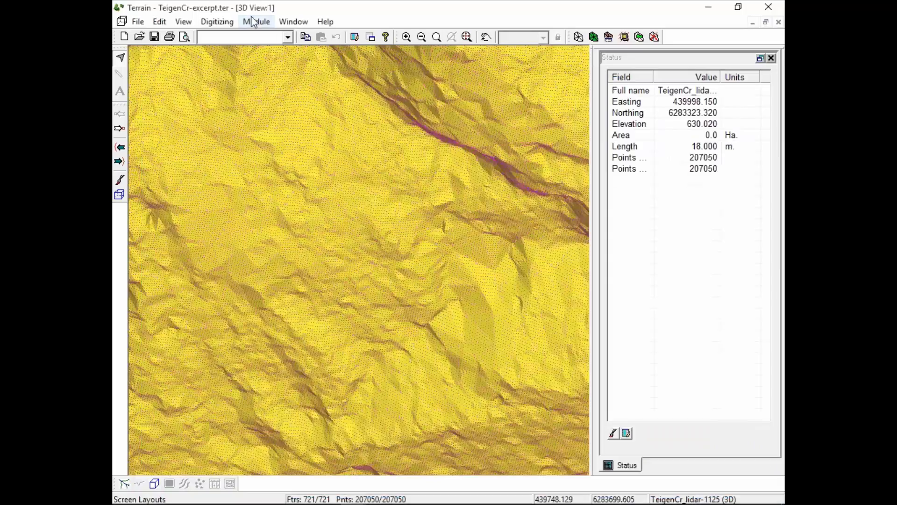
Select the USGS DEM format in the import settings of the Terrain module setup.
left_click(256, 21)
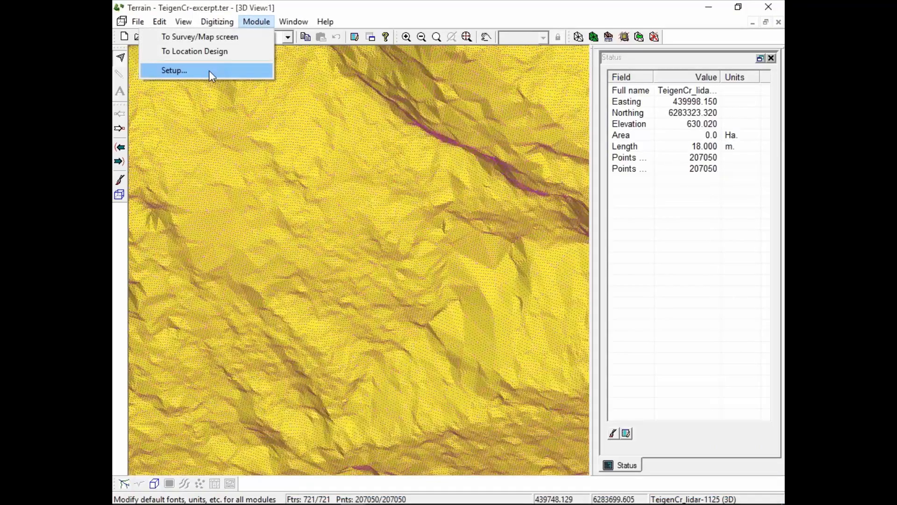
left_click(209, 70)
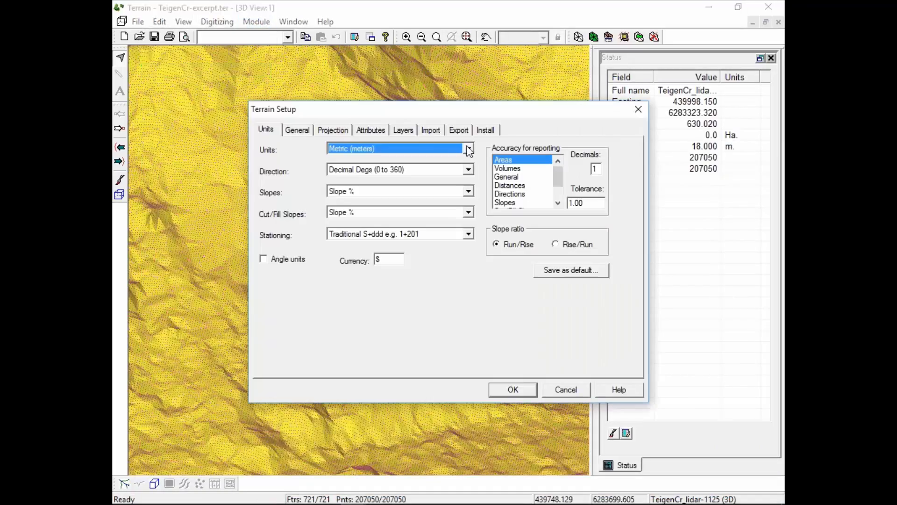
left_click(430, 130)
scroll(351, 162, "down", 1)
scroll(352, 162, "down", 3)
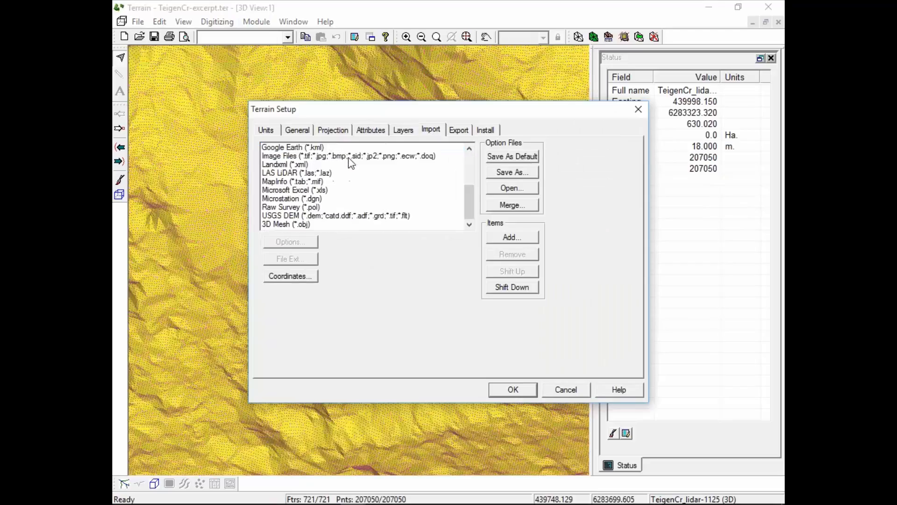
left_click(402, 215)
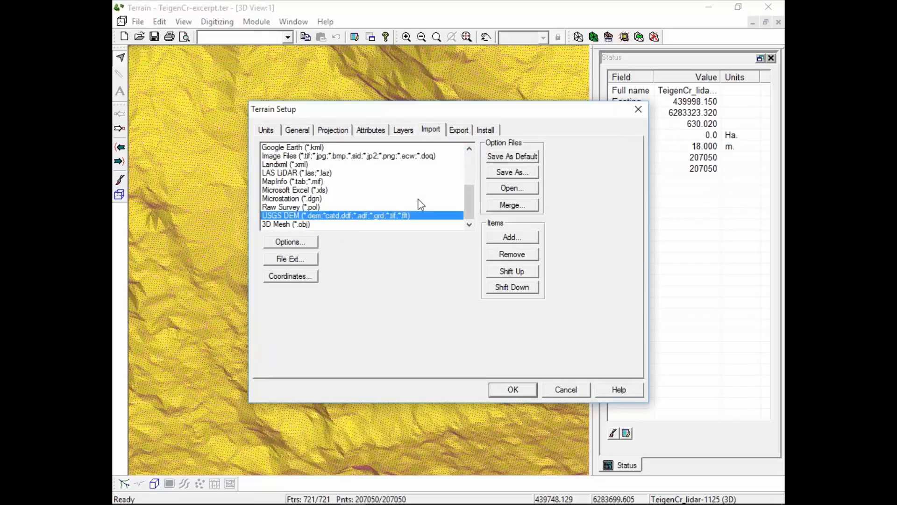
Try adding the file extension xxx to the USGS DEM import format, and leave the setup without saving.
left_click(294, 260)
left_click_drag(443, 256, 427, 286)
left_click(422, 274)
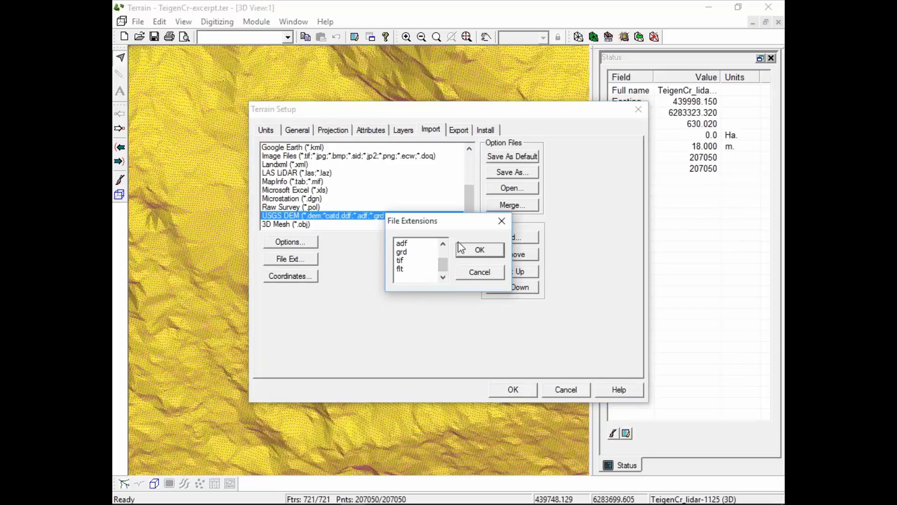
type("xxx")
left_click(486, 275)
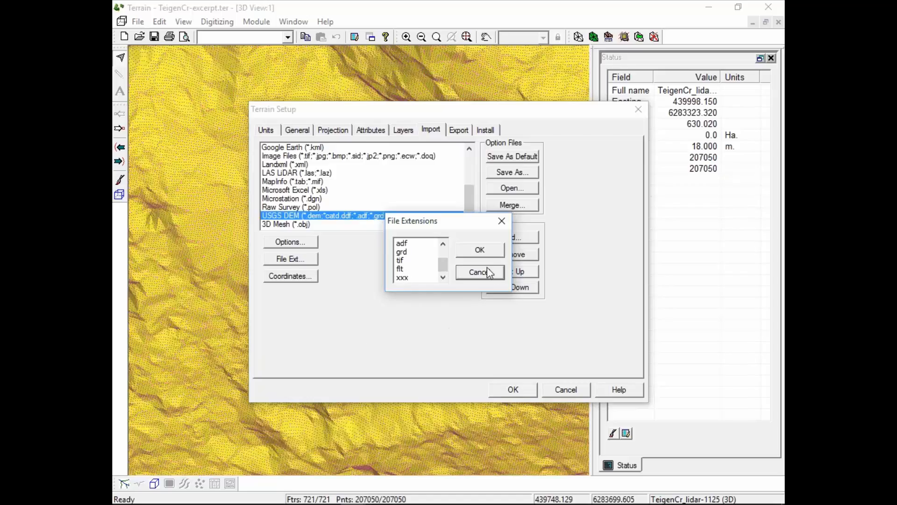
left_click(480, 272)
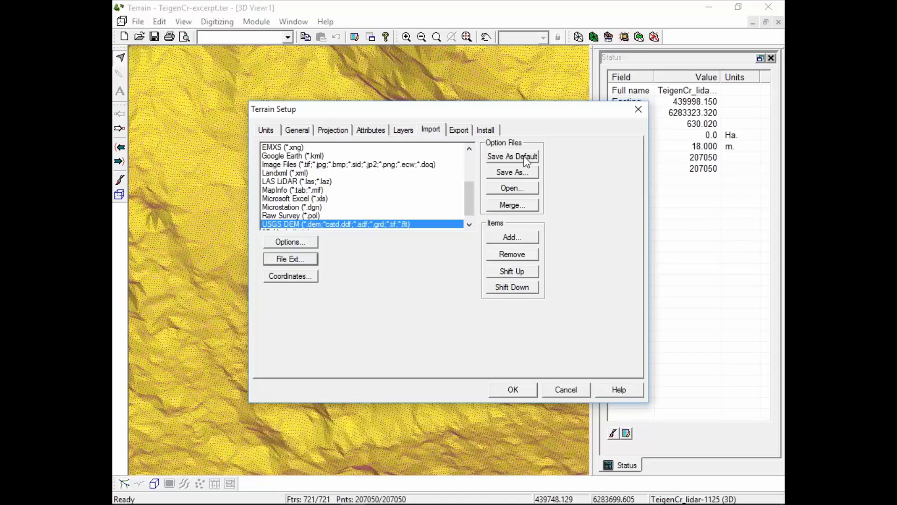
left_click(569, 391)
Open cw424de0017.dem as a USGS DEM file from the Testing\Projections\Ohio folder.
left_click(139, 23)
left_click(148, 51)
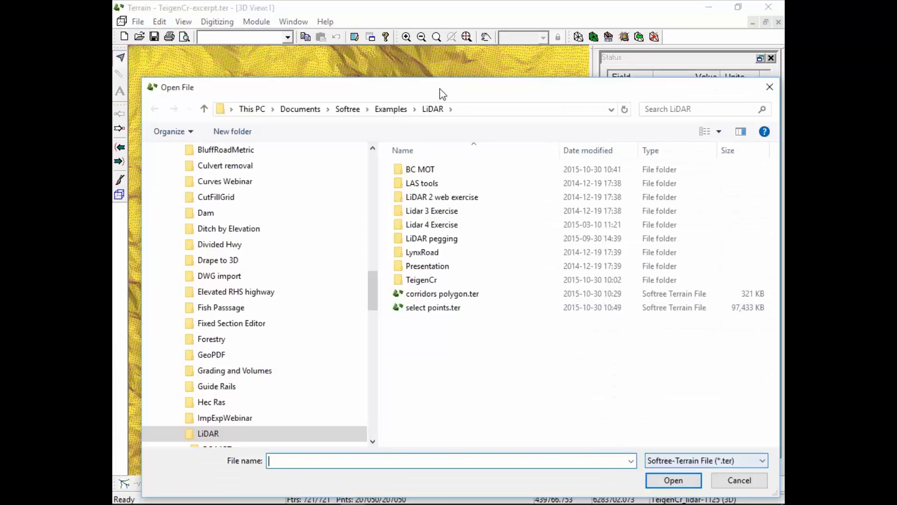
left_click(480, 111)
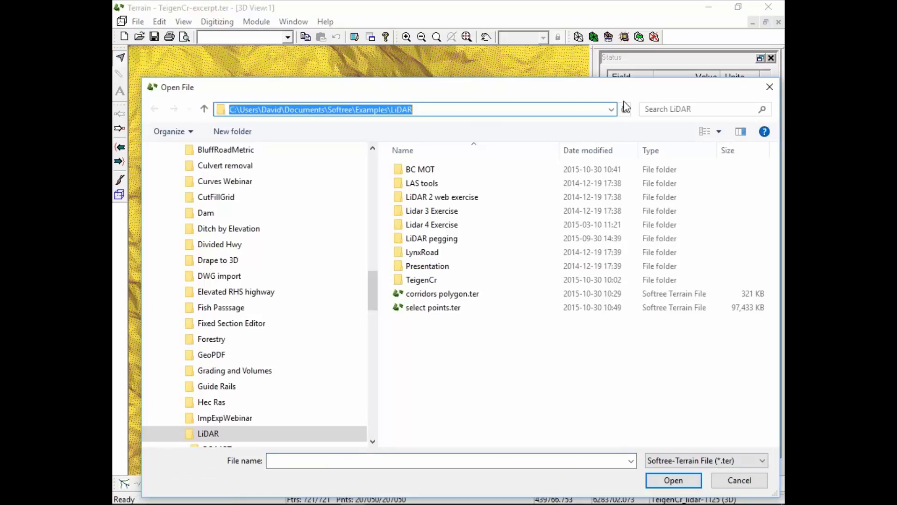
type("C:\\Users\\David\\Documents\\Softree\\Testing\\Projections\\Ohio")
key("Return")
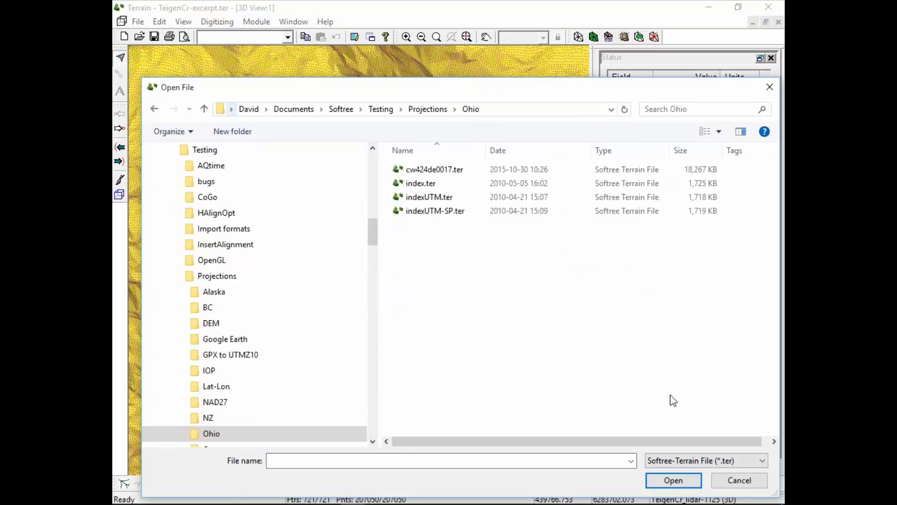
left_click(682, 459)
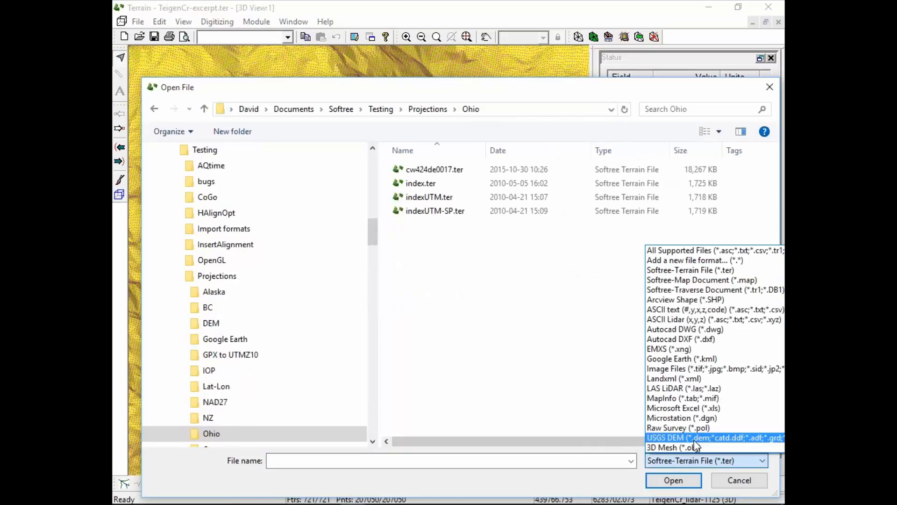
left_click(695, 440)
left_click(415, 169)
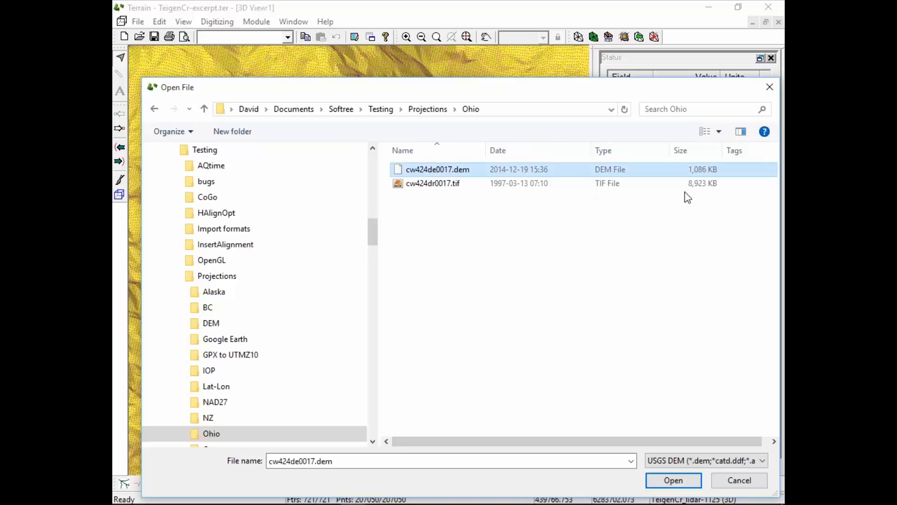
left_click(667, 484)
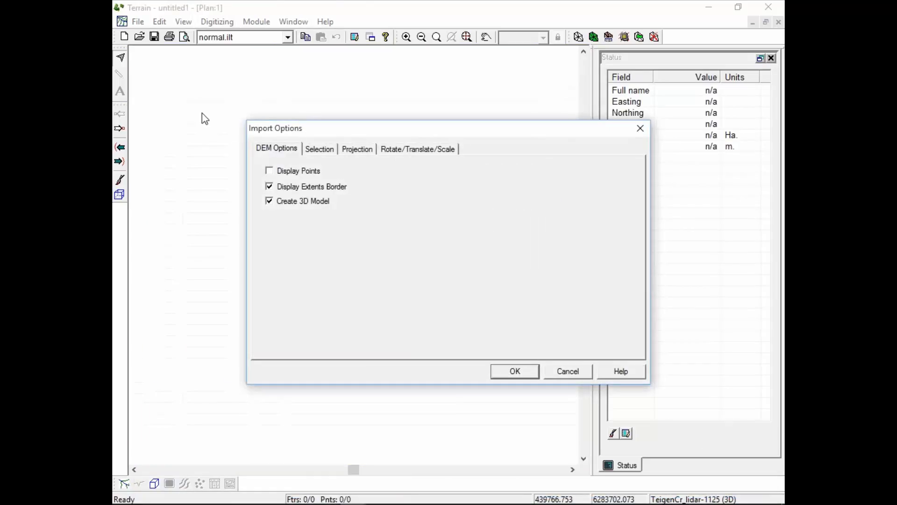
Review the DEM's point selection and projection options, and import it with an extents border and 3D model but no displayed points.
left_click(323, 153)
left_click(353, 149)
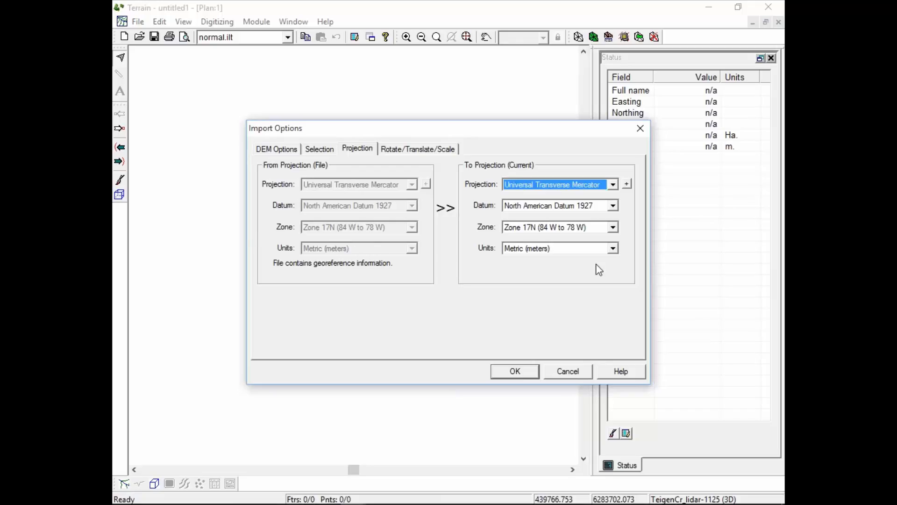
left_click(315, 152)
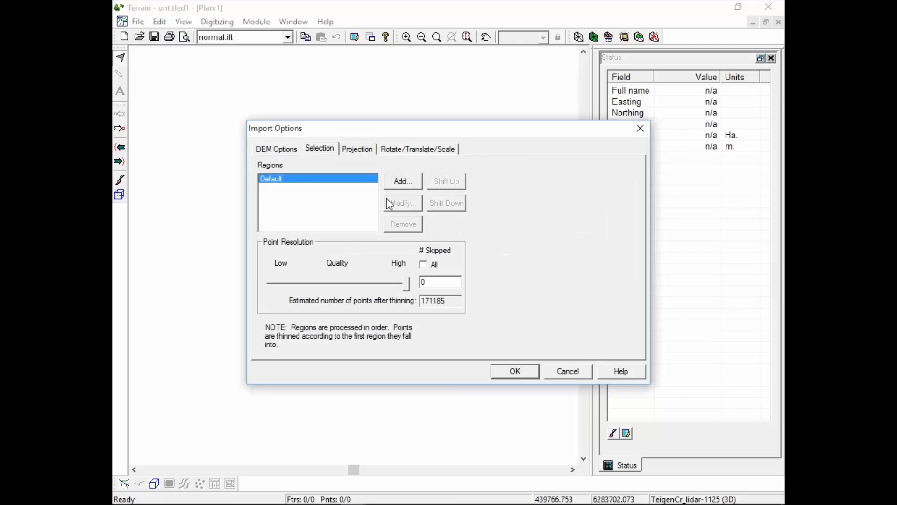
left_click(271, 150)
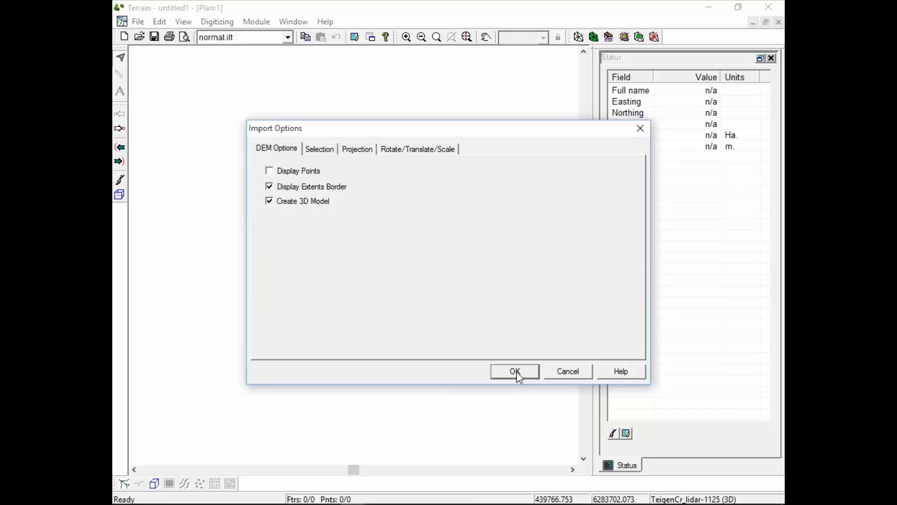
left_click(515, 371)
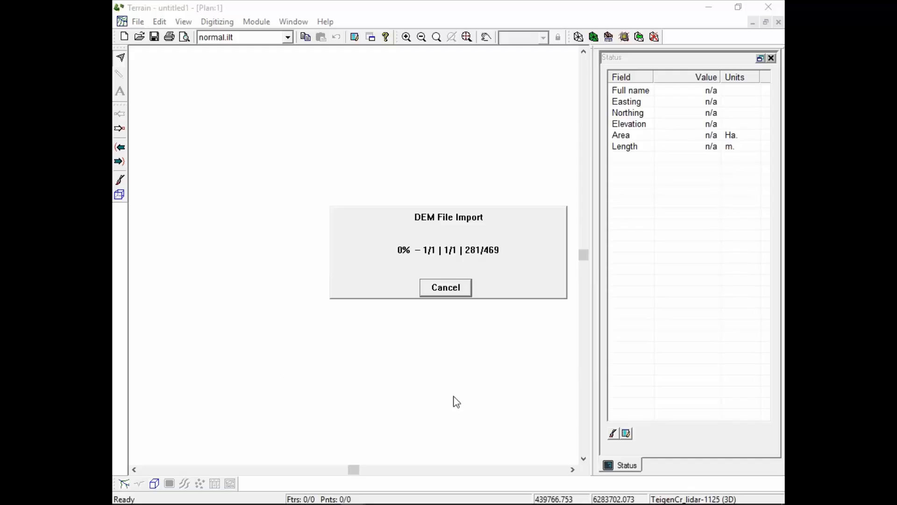
Switch to the plan view of the corridors polygon.ter terrain while the DEM import is running.
mouse_move(404, 502)
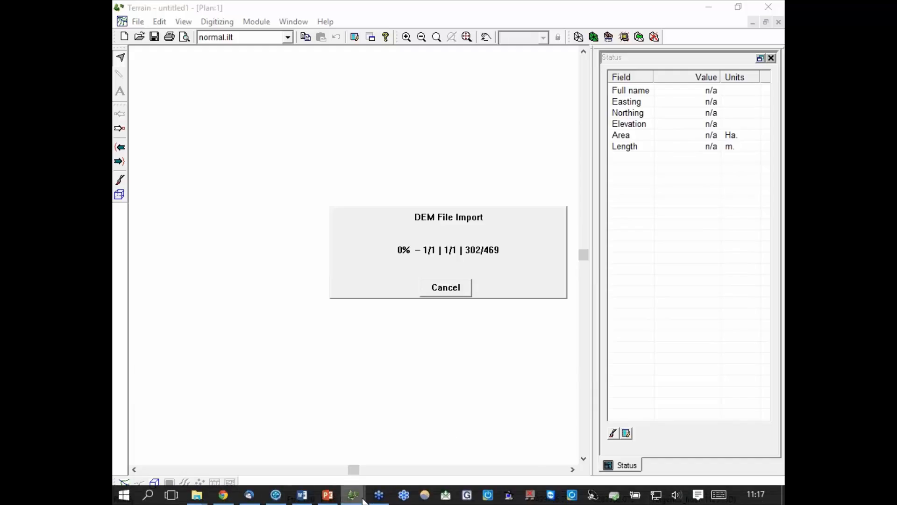
mouse_move(353, 496)
mouse_move(351, 440)
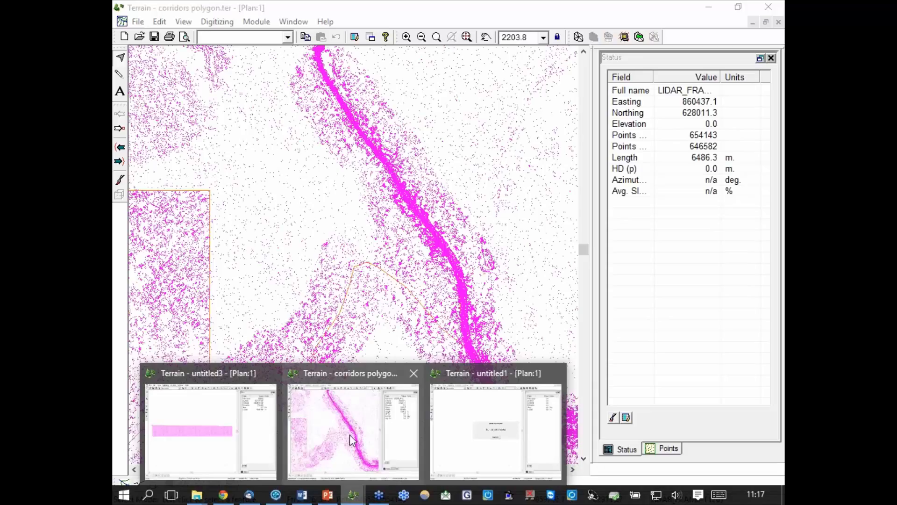
left_click(361, 369)
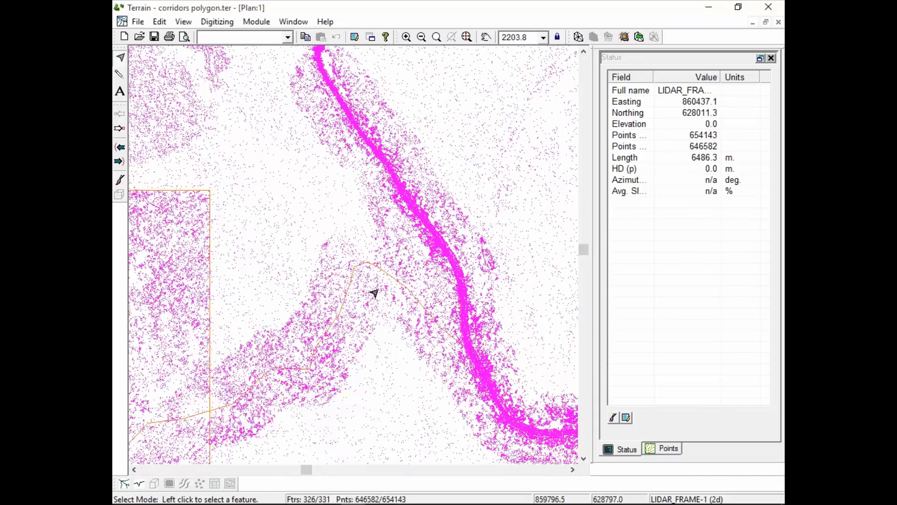
scroll(375, 290, "down", 5)
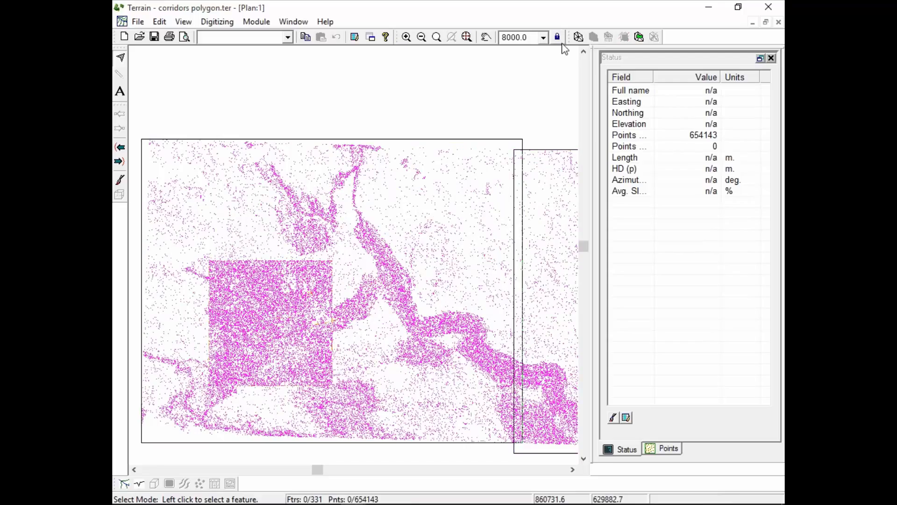
Begin a terrain calculation for the thinned LiDAR points with a maximum triangle side length of 15.
left_click(578, 37)
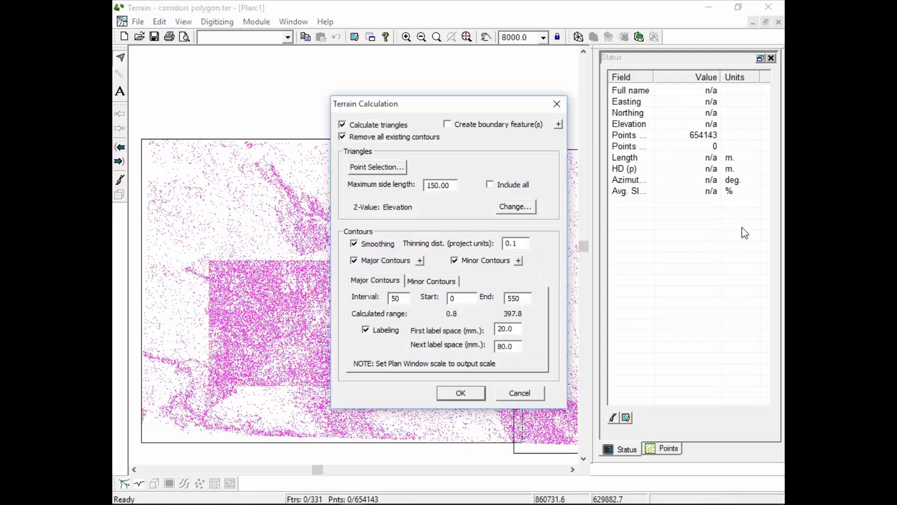
left_click_drag(454, 186, 404, 181)
type("15")
left_click_drag(430, 108, 557, 114)
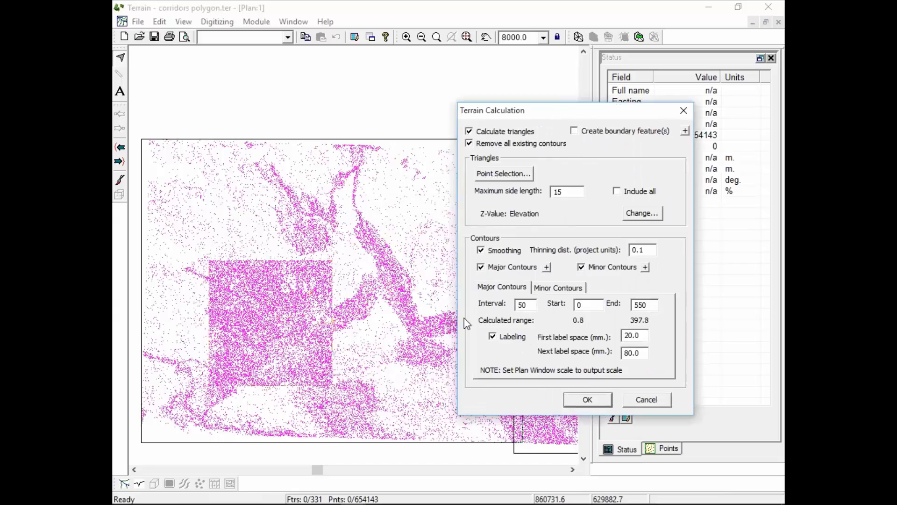
Calculate the terrain with unlabeled major contours at an interval of 20 and minor contours at an interval of 5.
left_click_drag(533, 305, 476, 309)
type("20")
left_click(496, 337)
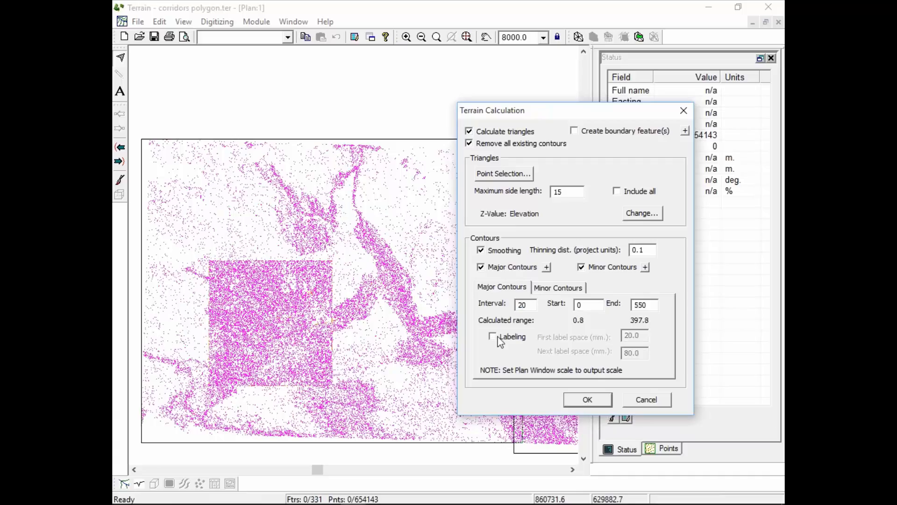
left_click(582, 291)
double_click(527, 305)
type("5")
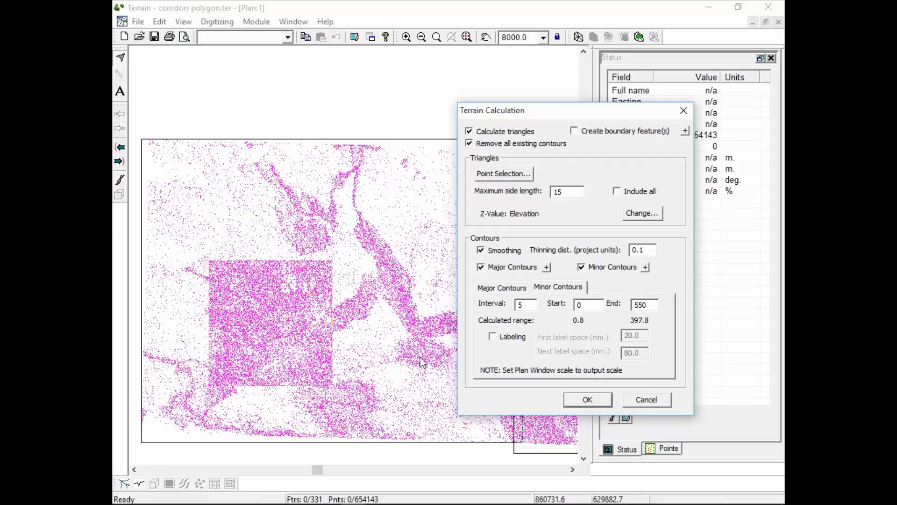
left_click(586, 401)
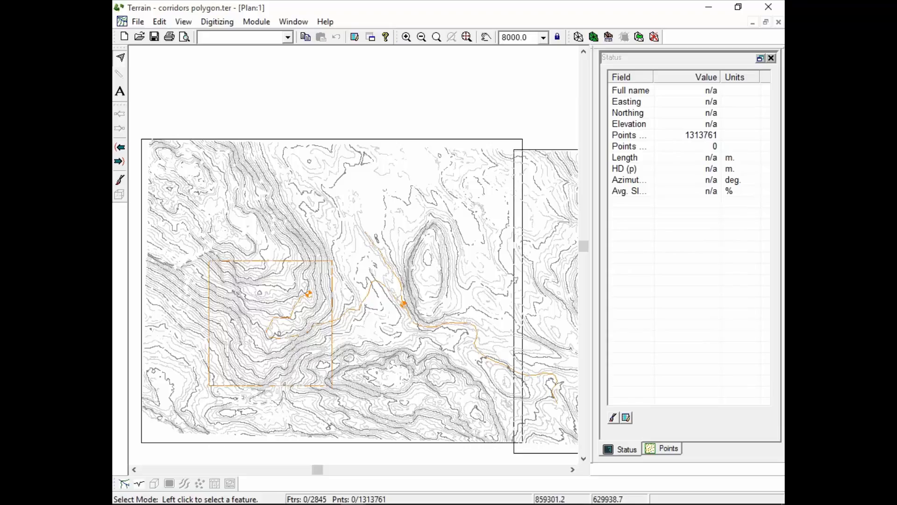
Display the calculated corridors polygon terrain in a new 3D graphics window.
left_click(294, 21)
mouse_move(225, 38)
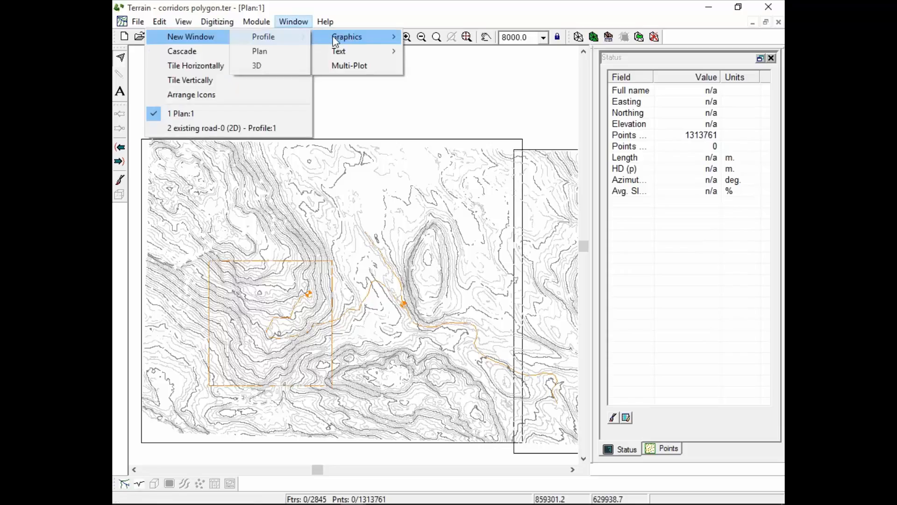
left_click(244, 65)
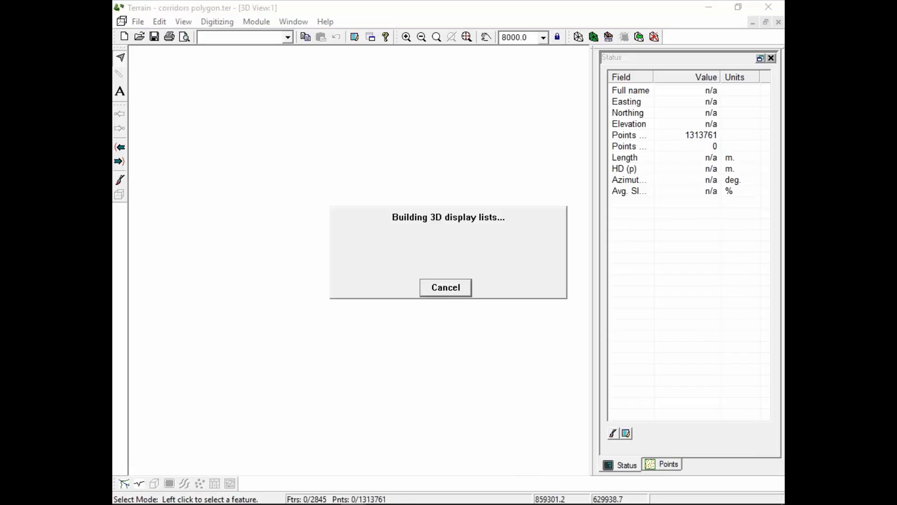
mouse_move(361, 502)
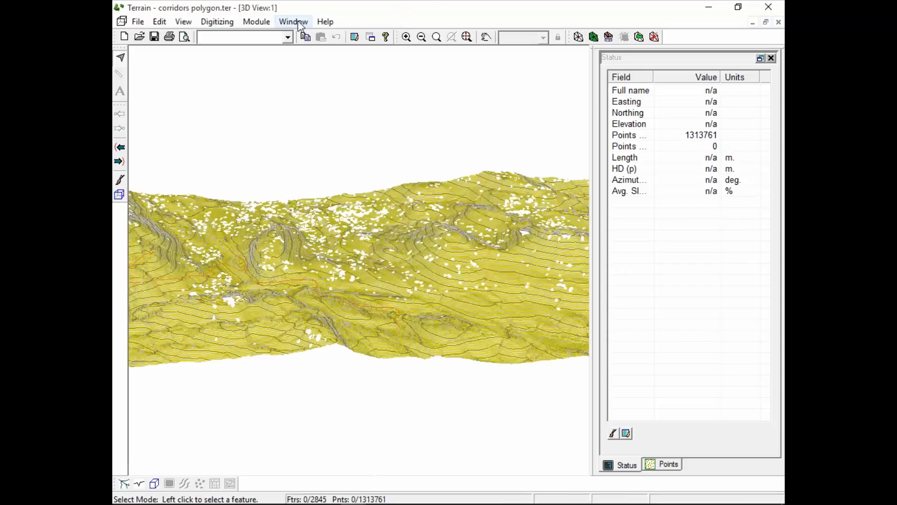
Recalculate the terrain triangles with a maximum side length of 50 to fill the holes in the surface.
left_click(582, 38)
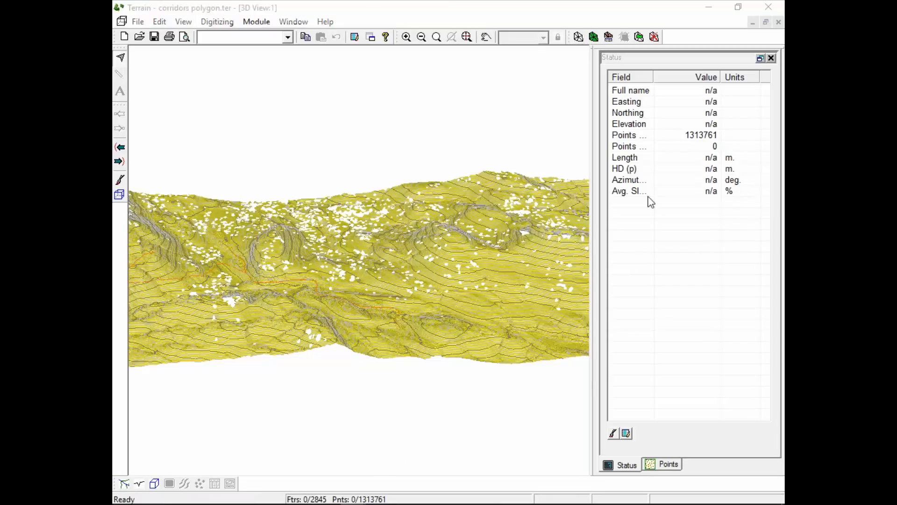
left_click_drag(405, 104, 589, 104)
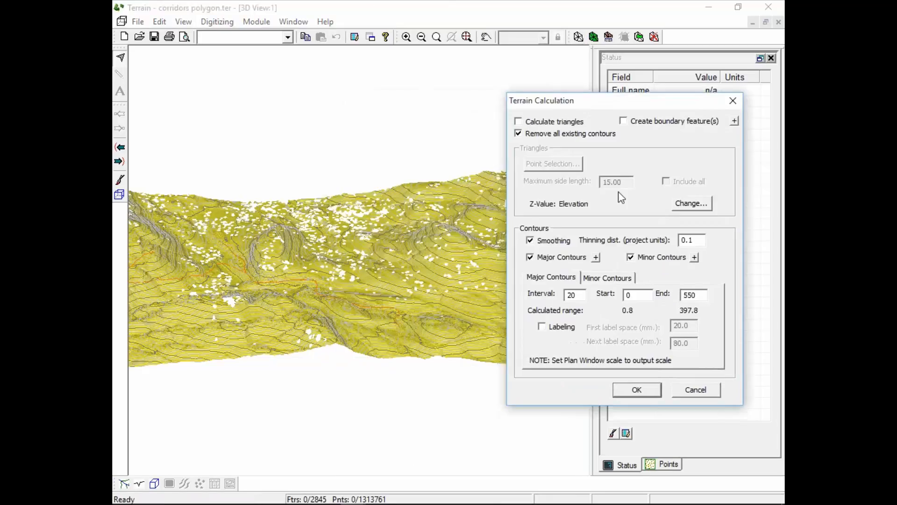
left_click(519, 122)
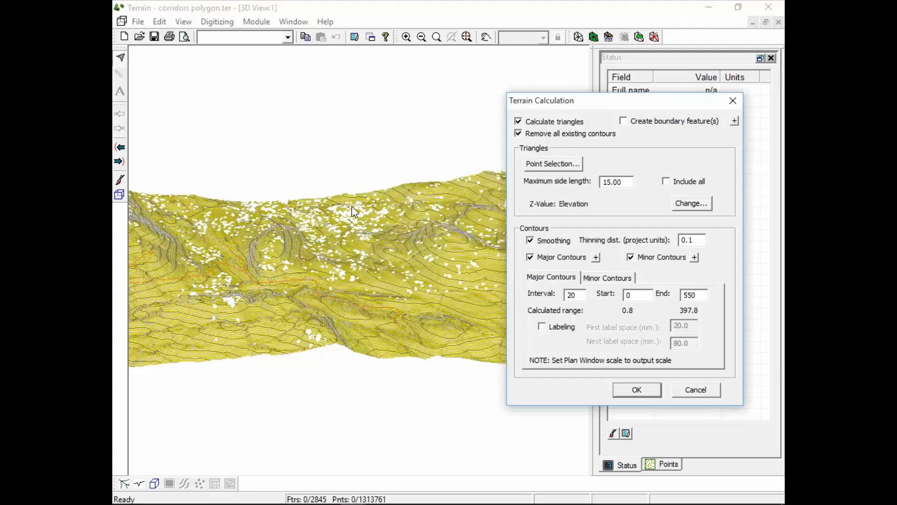
left_click_drag(621, 181, 587, 183)
type("50")
left_click(650, 393)
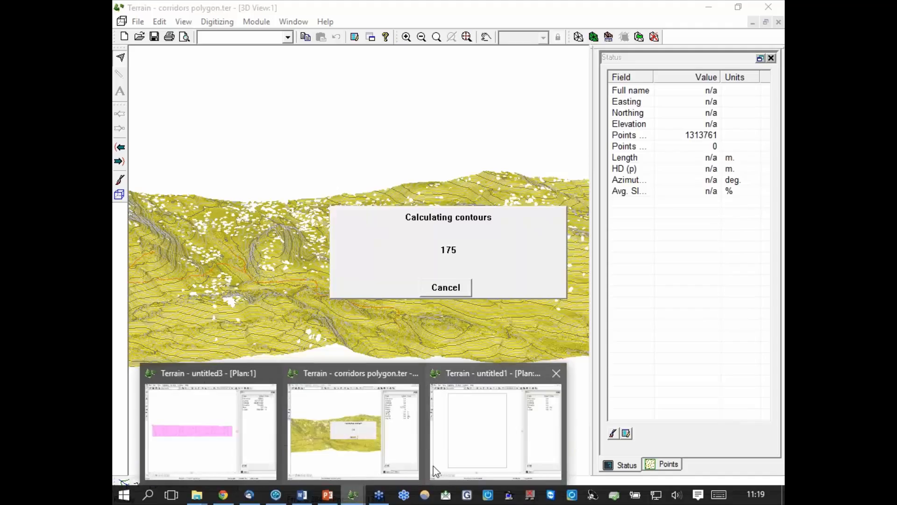
Switch to the untitled1 terrain holding the imported DEM and display it in a new 3D graphics window.
mouse_move(435, 469)
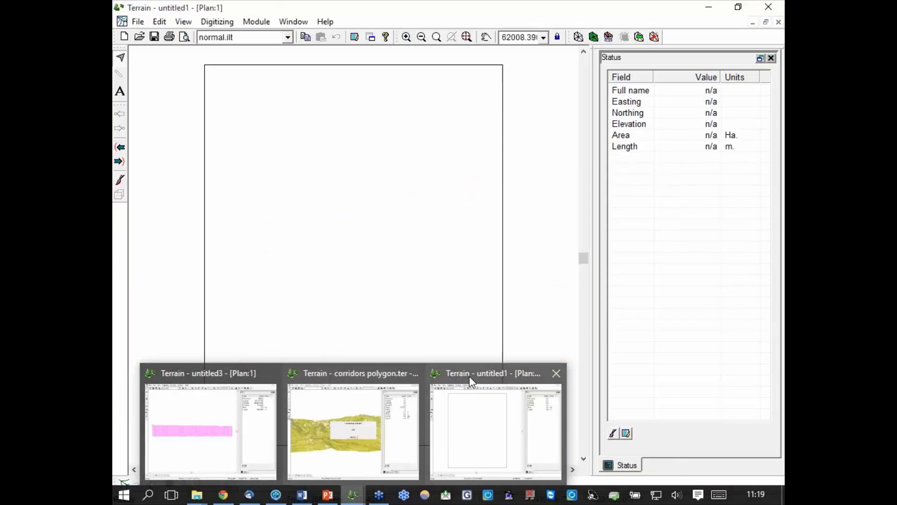
left_click(470, 374)
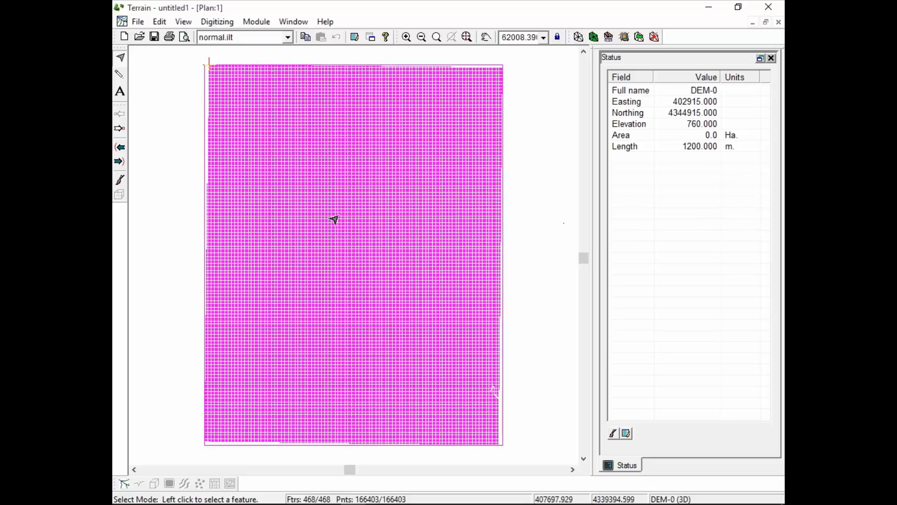
scroll(324, 245, "up", 5)
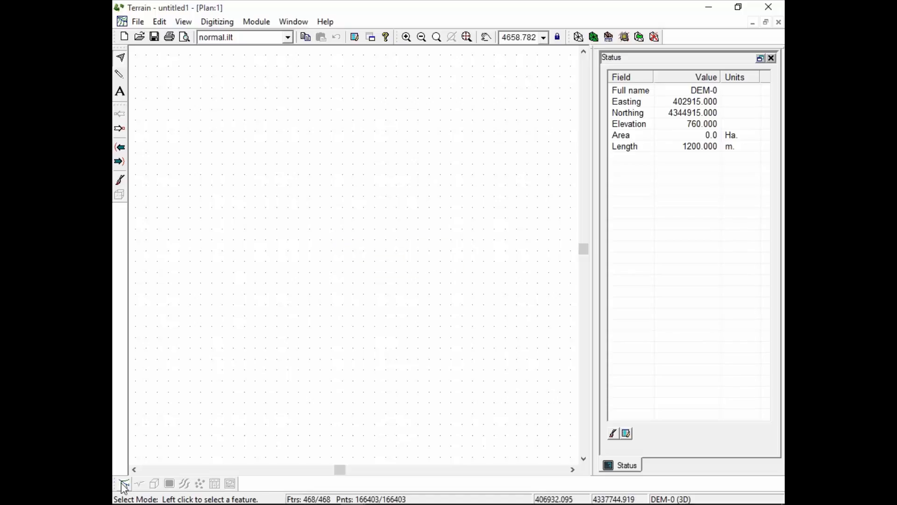
left_click(301, 22)
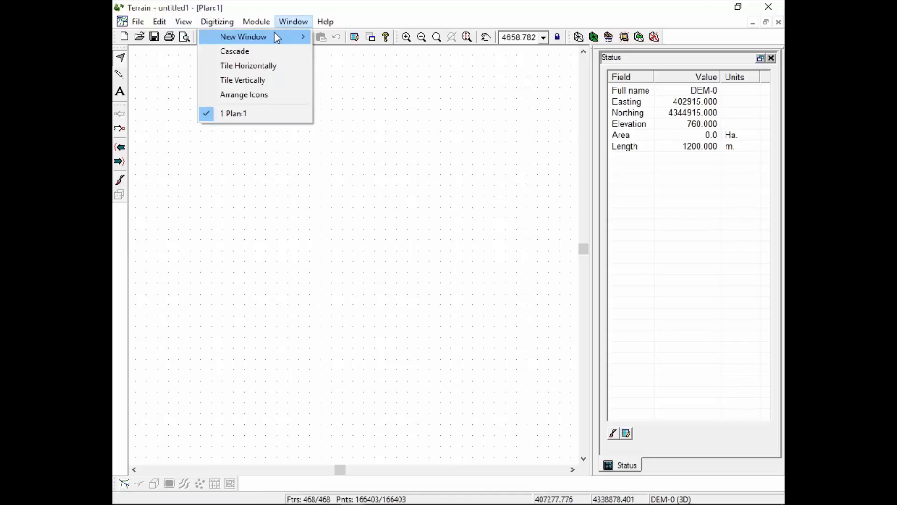
mouse_move(268, 36)
mouse_move(330, 36)
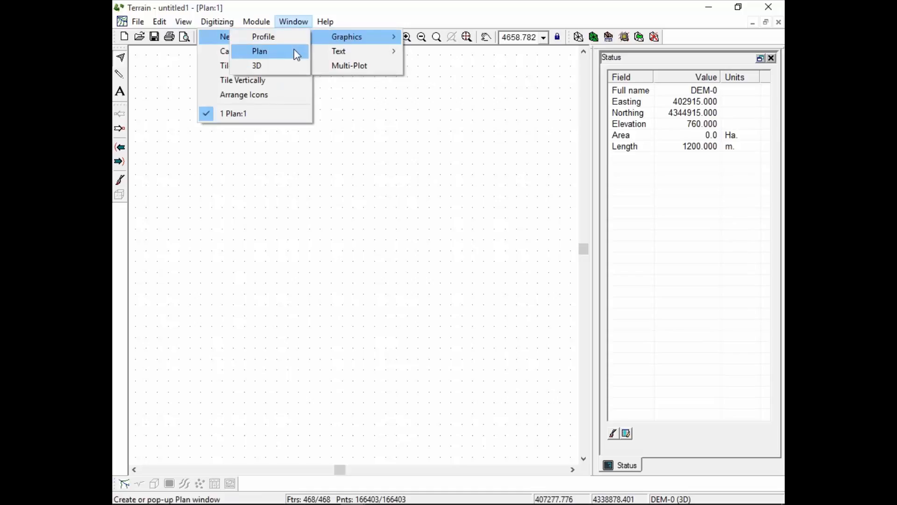
left_click(263, 70)
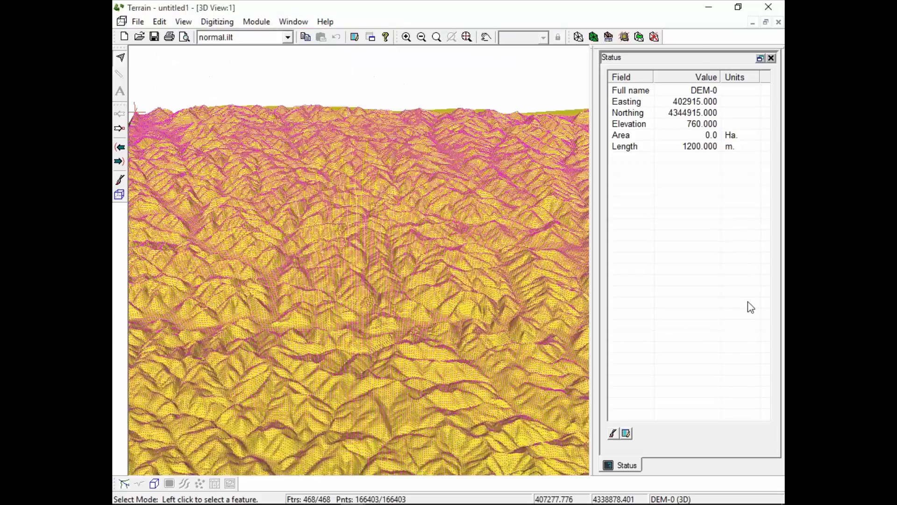
Examine the DEM surface up close in 3D and close that terrain without saving its changes.
left_click_drag(367, 406, 380, 389)
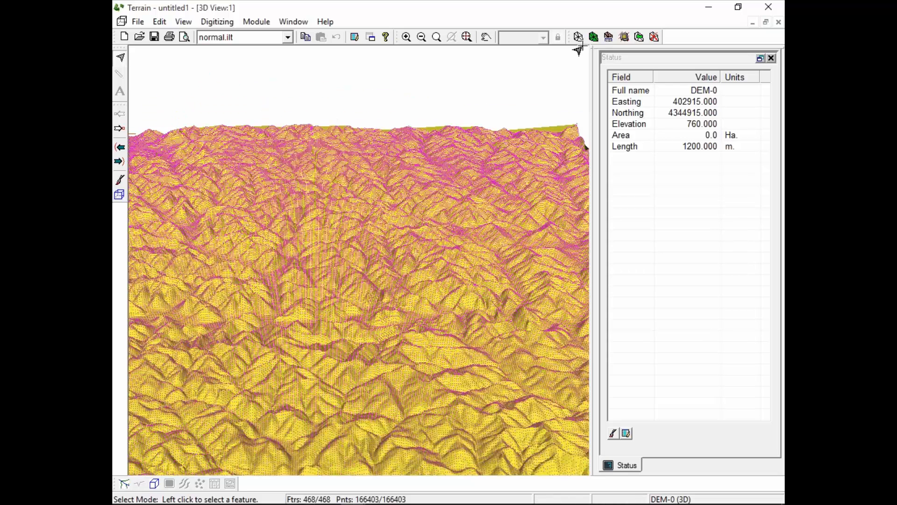
mouse_move(468, 355)
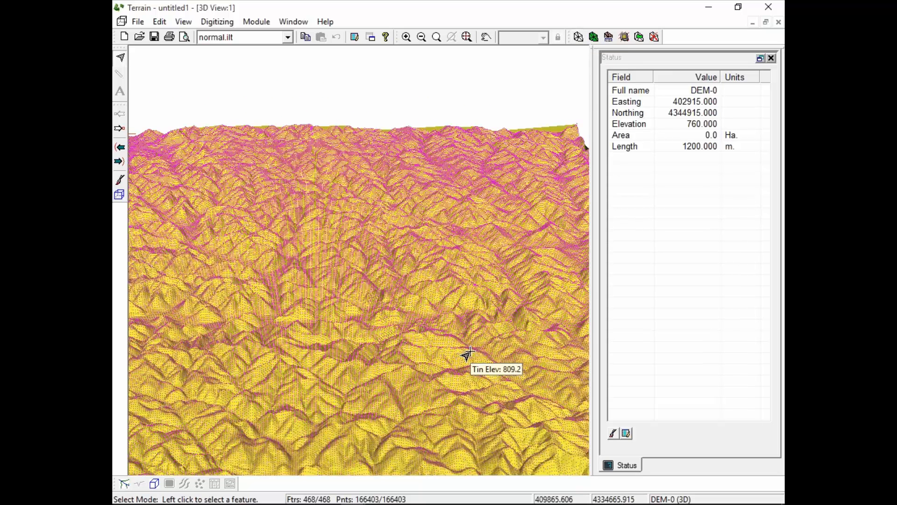
scroll(395, 319, "up", 5)
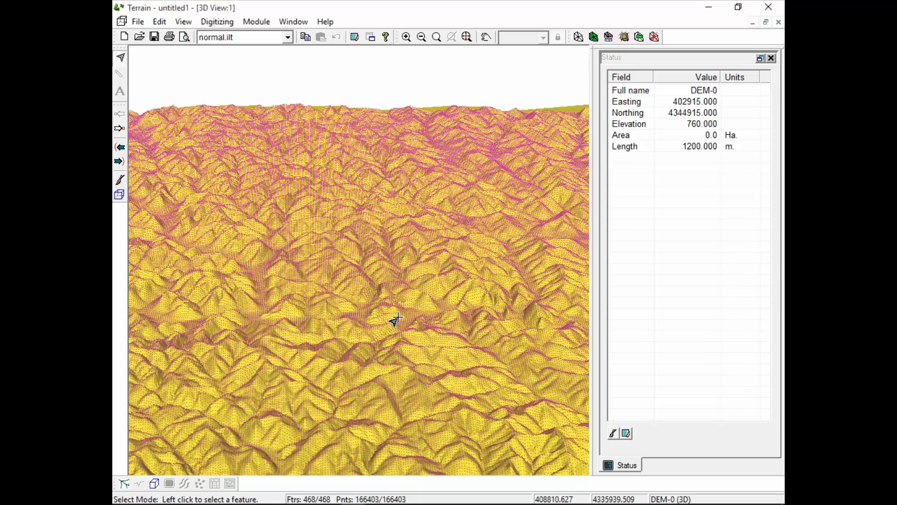
scroll(473, 326, "up", 3)
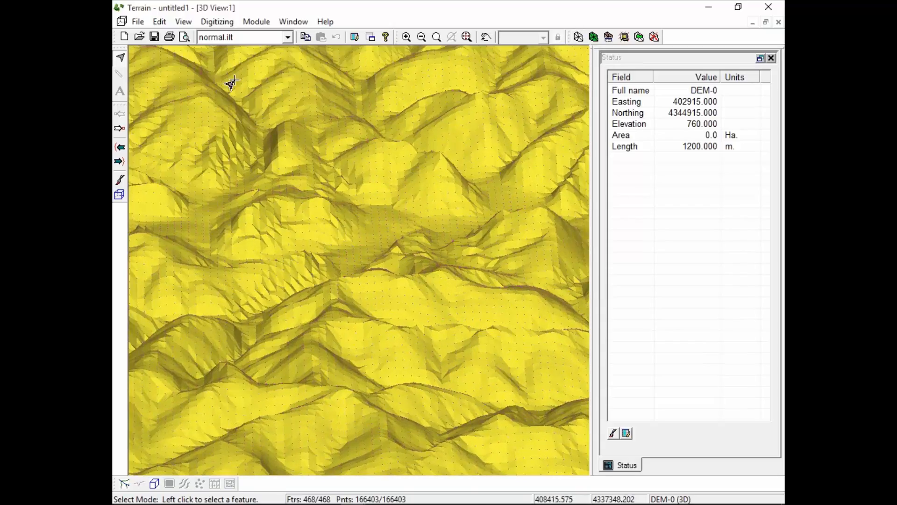
mouse_move(302, 351)
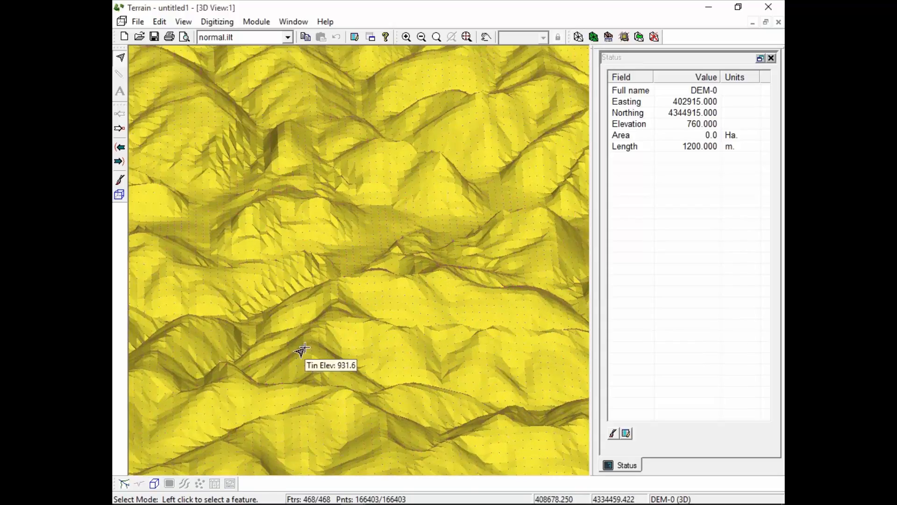
mouse_move(355, 287)
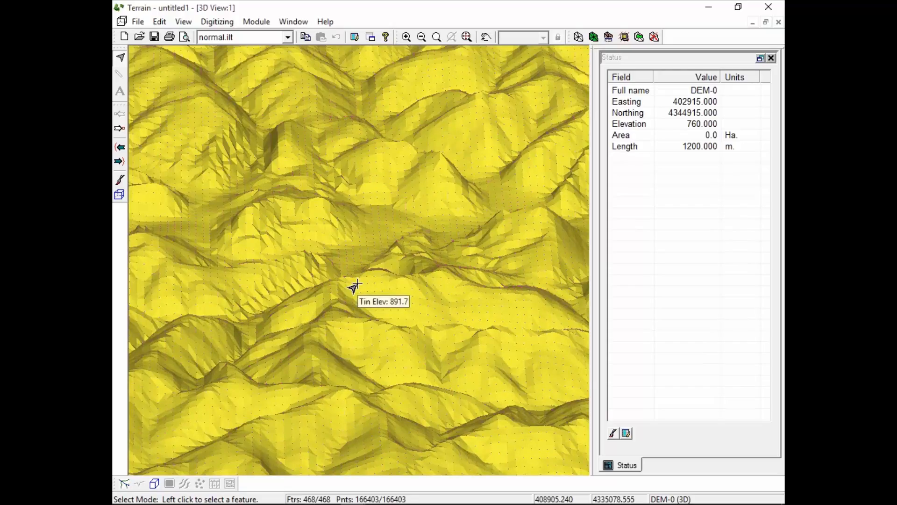
left_click(775, 10)
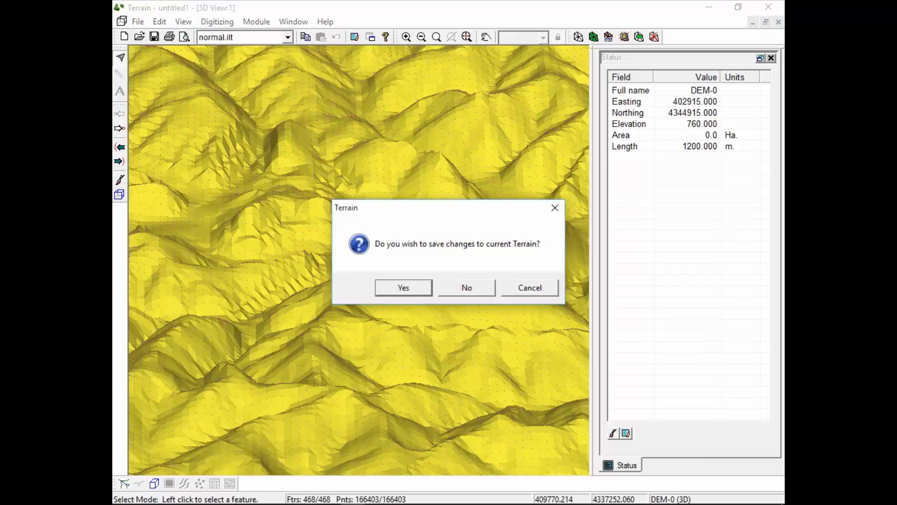
left_click(467, 287)
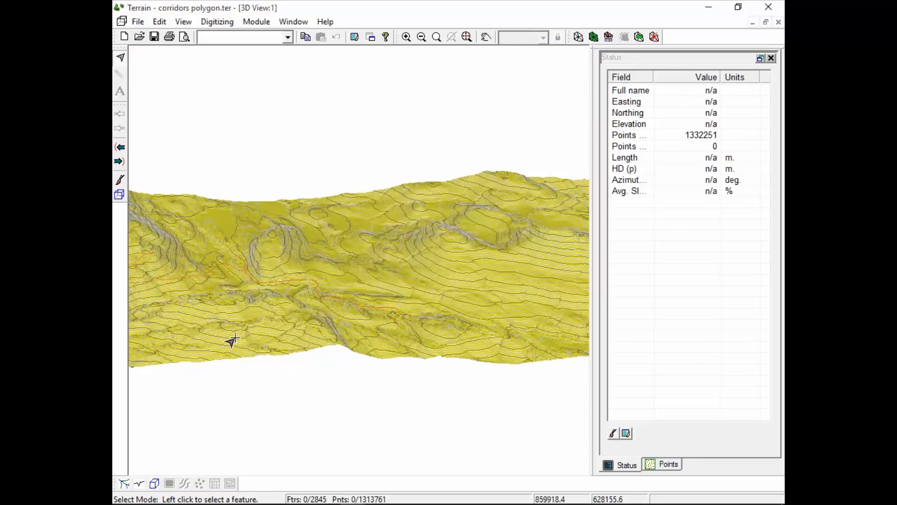
Inspect the recalculated corridors polygon terrain in 3D to check the surface and contours where holes were filled.
left_click_drag(260, 368, 246, 335)
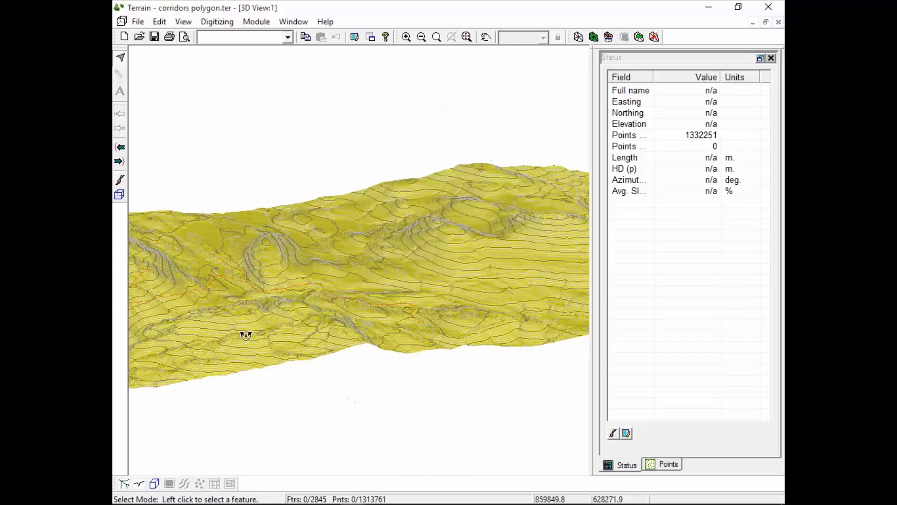
scroll(279, 299, "up", 5)
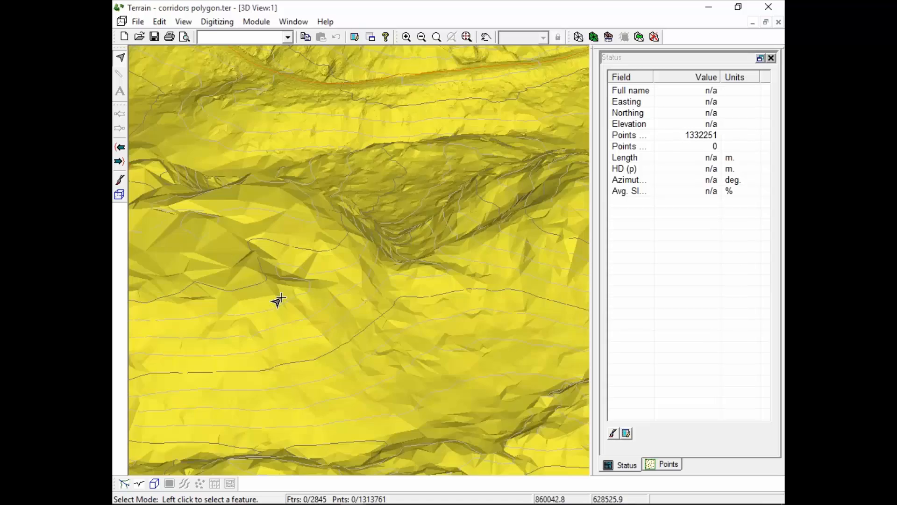
scroll(283, 293, "down", 5)
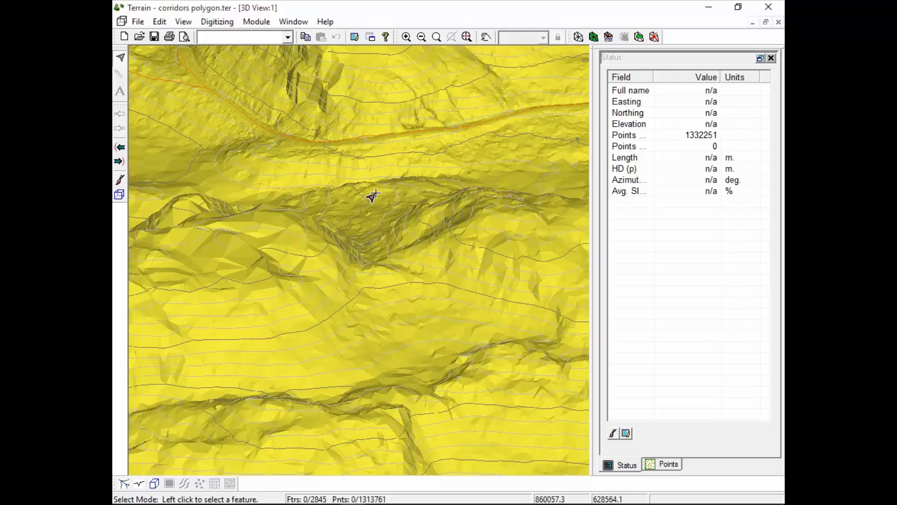
scroll(399, 157, "down", 3)
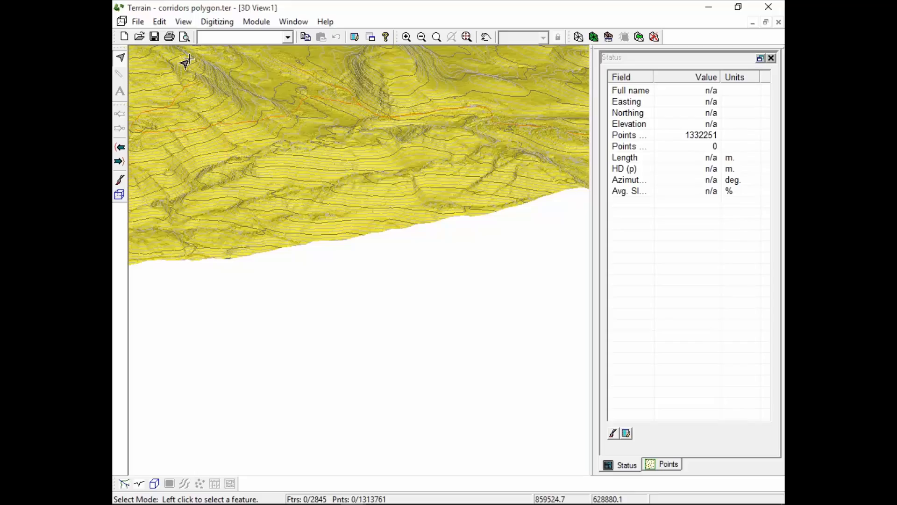
Start opening a file of the ASCII Lidar (x,y,z) format and browse to the Examples\LiDAR\Lidar 4 Exercise folder.
left_click(138, 22)
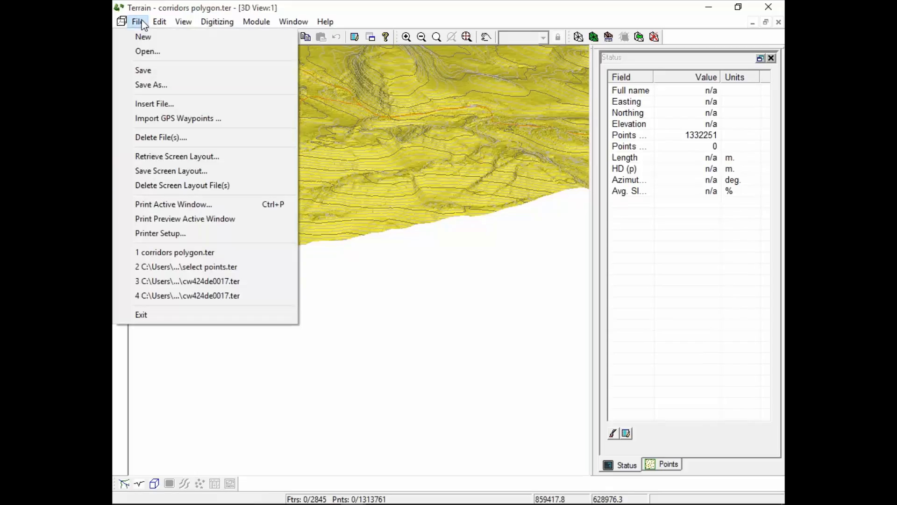
left_click(148, 52)
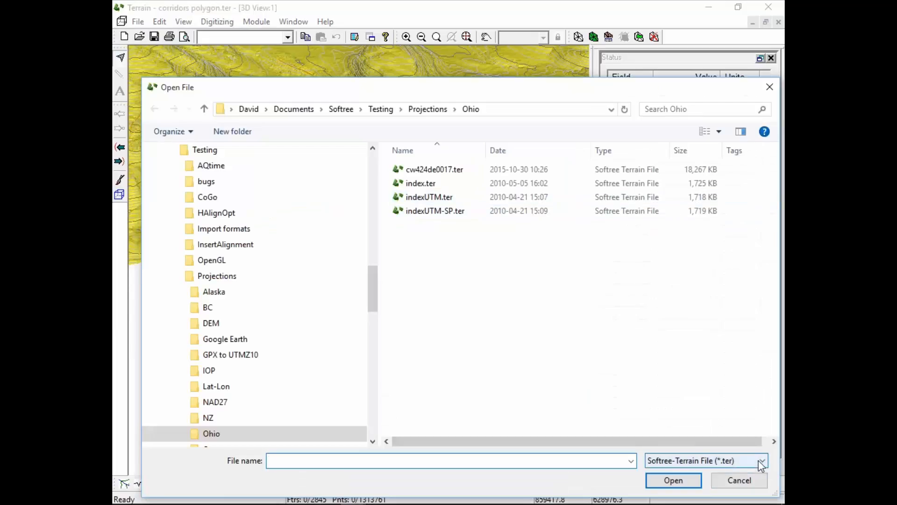
left_click(761, 462)
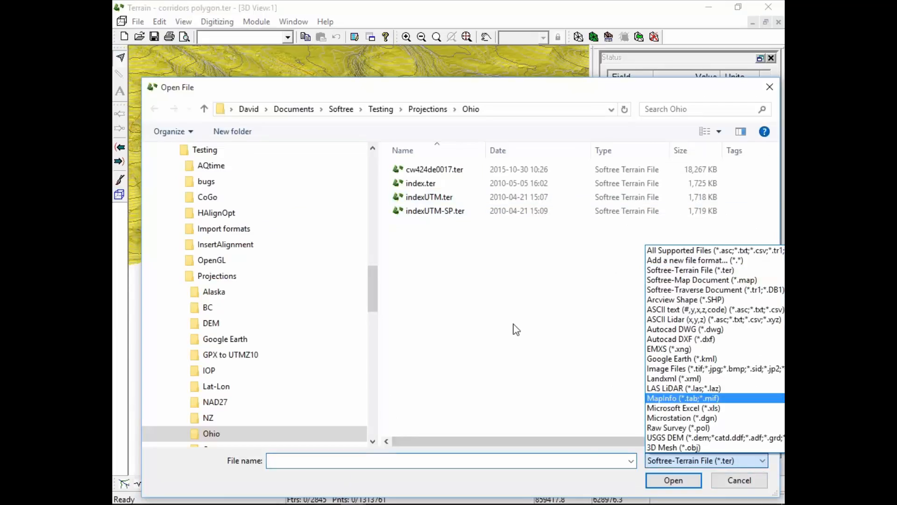
left_click(660, 320)
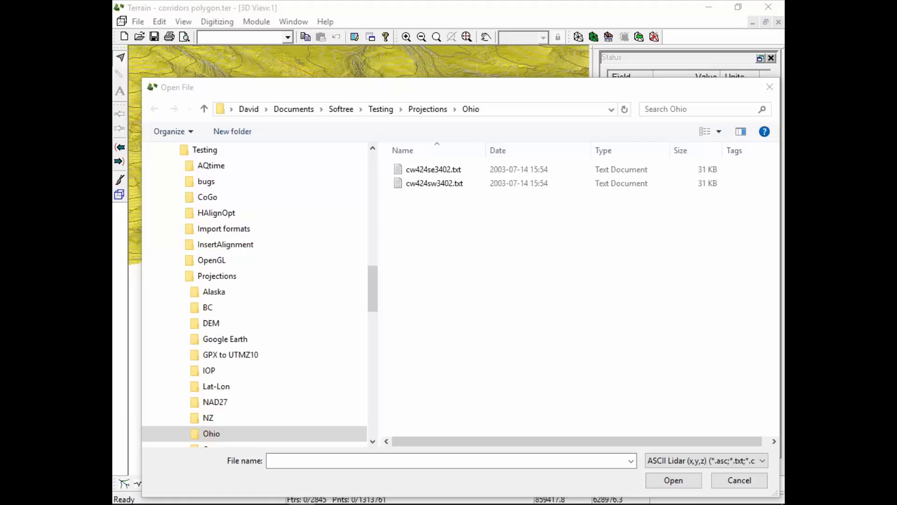
left_click(509, 111)
type("C:\\Users\\David\\Documents\\Softree\\Examples\\LiDAR\\Lidar 4 Exercise")
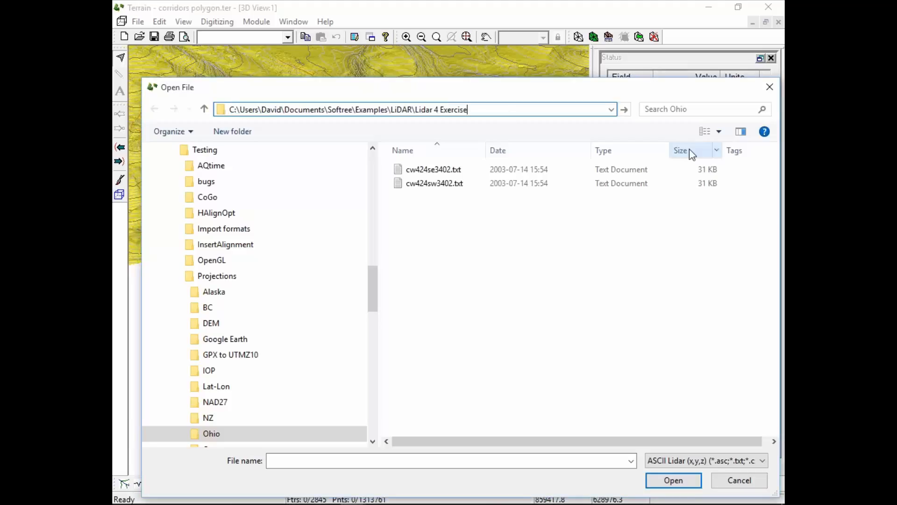
key("Return")
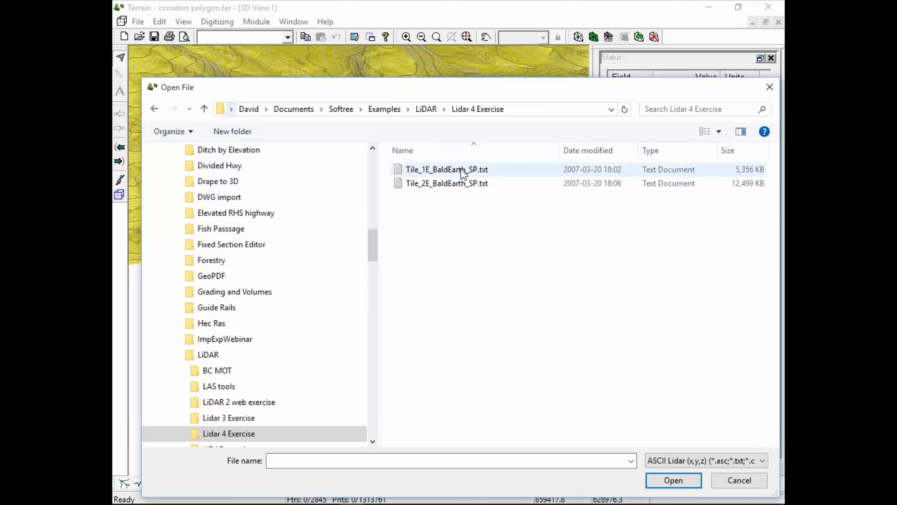
Open Tile_1E_BaldEarth_SP.txt for import without saving the changes to the current terrain.
left_click(462, 172)
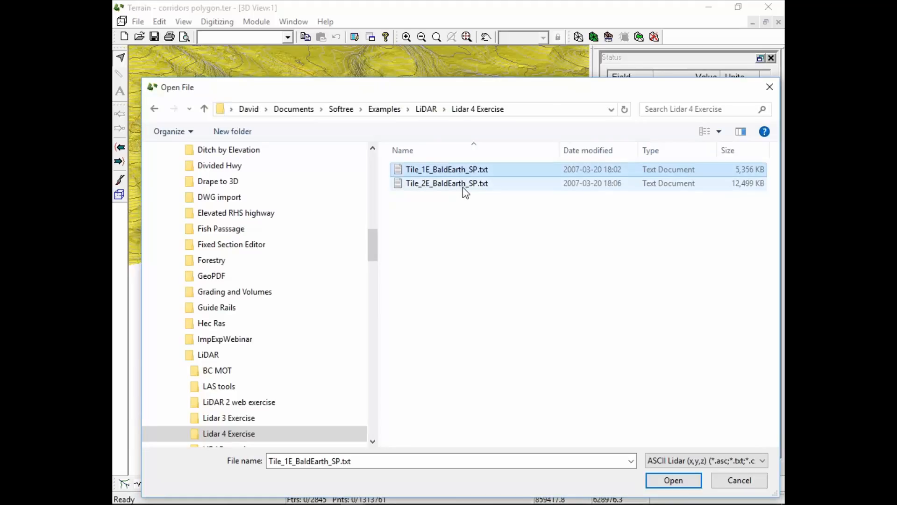
left_click(465, 186)
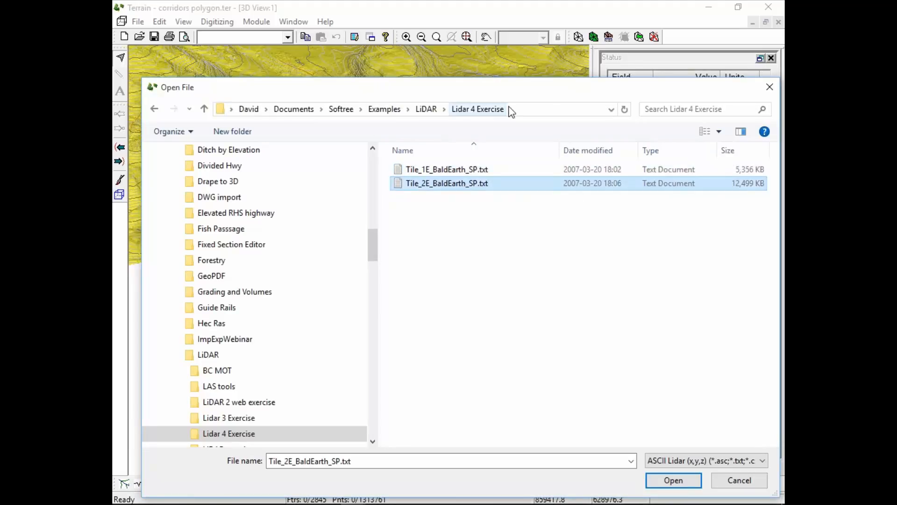
left_click(450, 174)
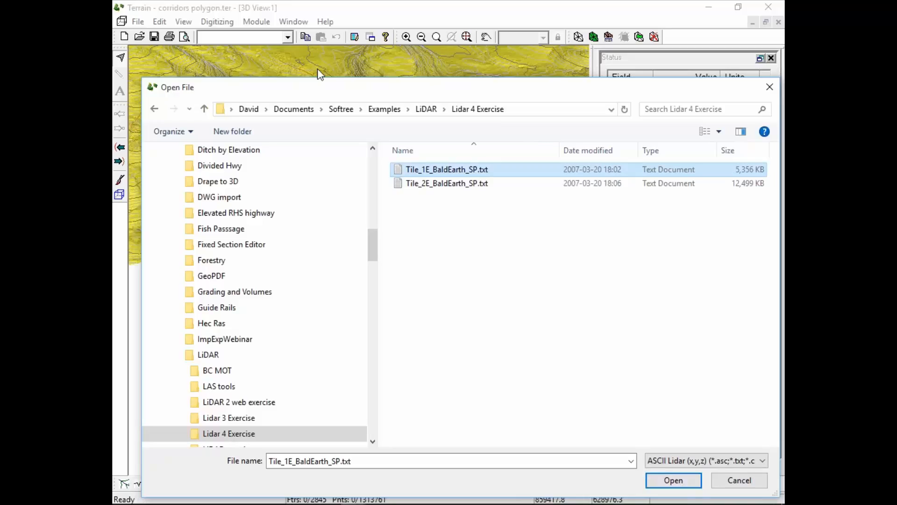
left_click(674, 481)
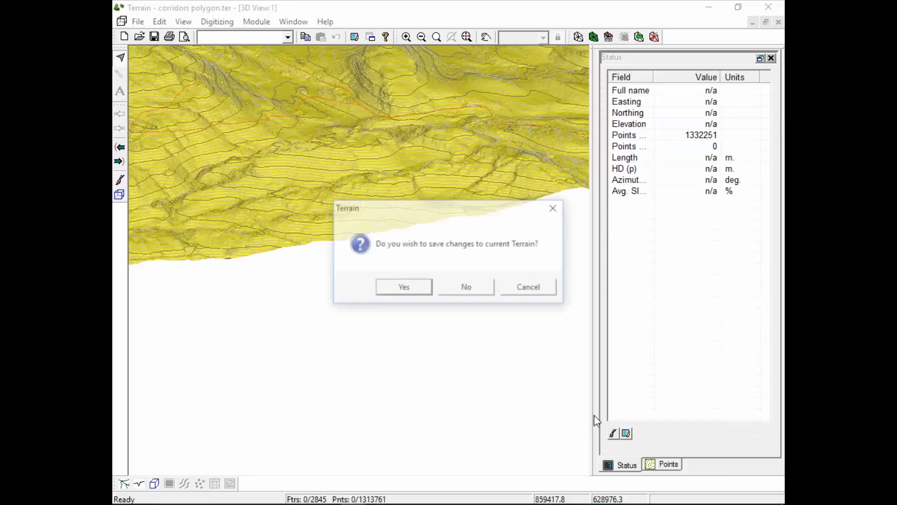
left_click(466, 287)
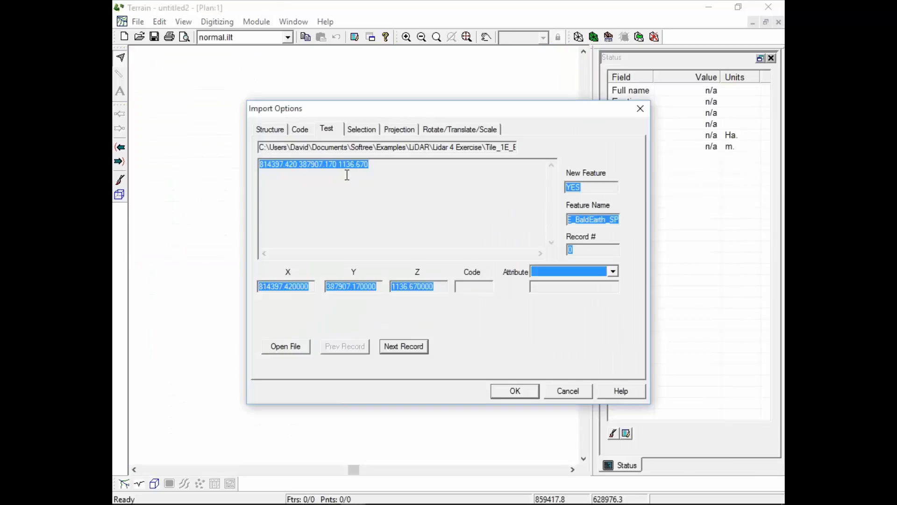
Test the import by stepping forward four records to check how X, Y and Z are read from the file.
left_click(332, 126)
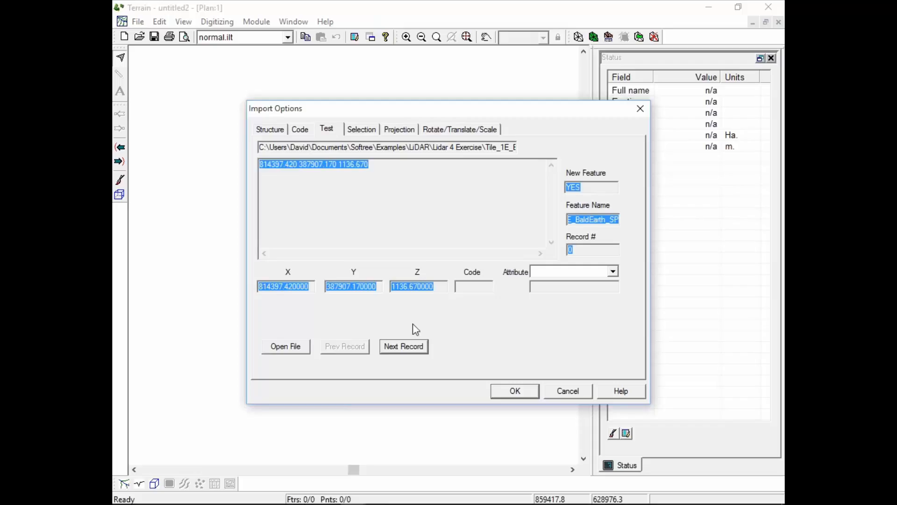
left_click(419, 350)
left_click(419, 349)
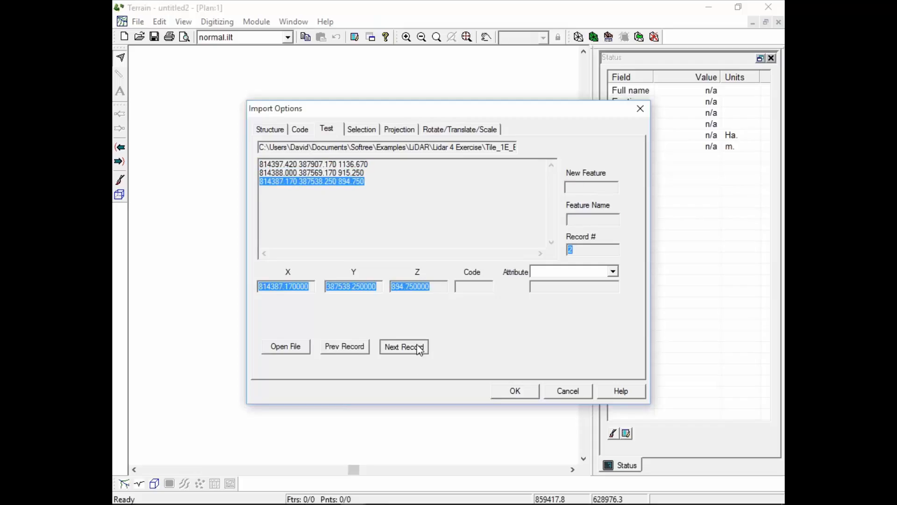
left_click(419, 351)
left_click(419, 351)
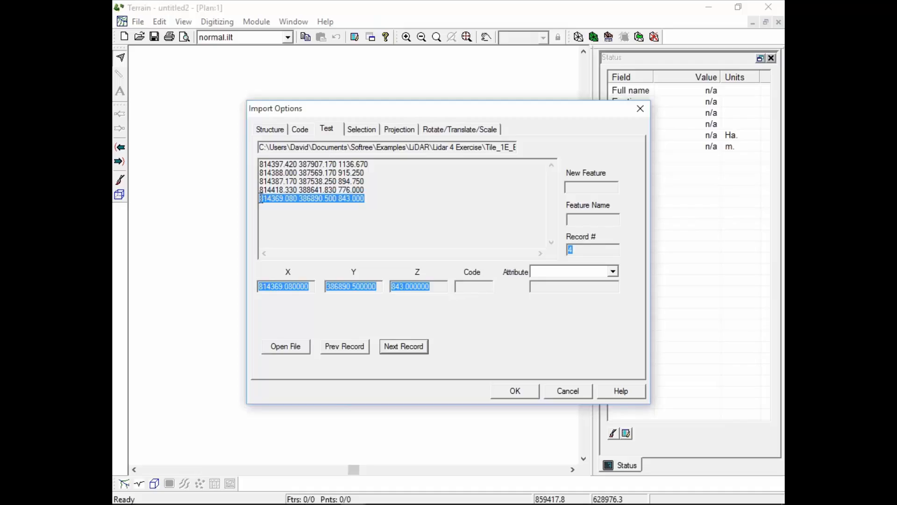
left_click(261, 200)
left_click_drag(261, 200, 367, 196)
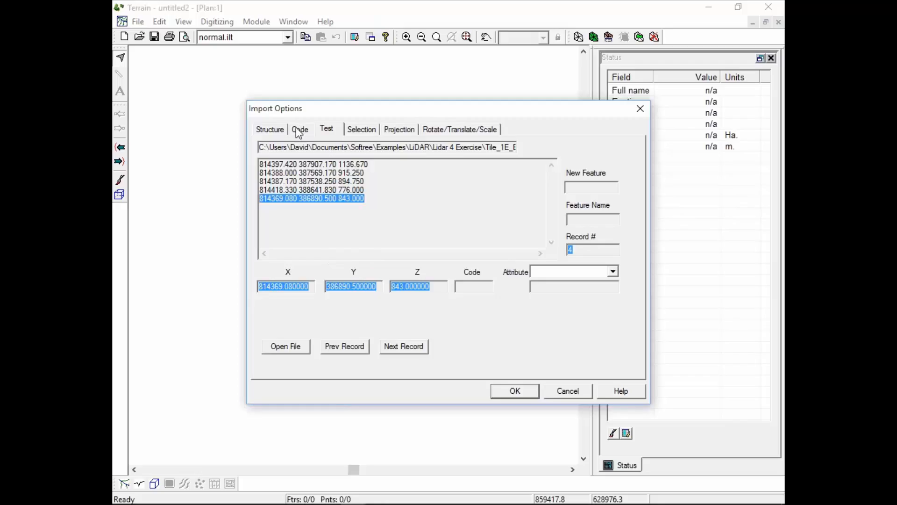
Swap the coordinate column assignments to X 2 and Y 1, and test them on the next record.
left_click(272, 132)
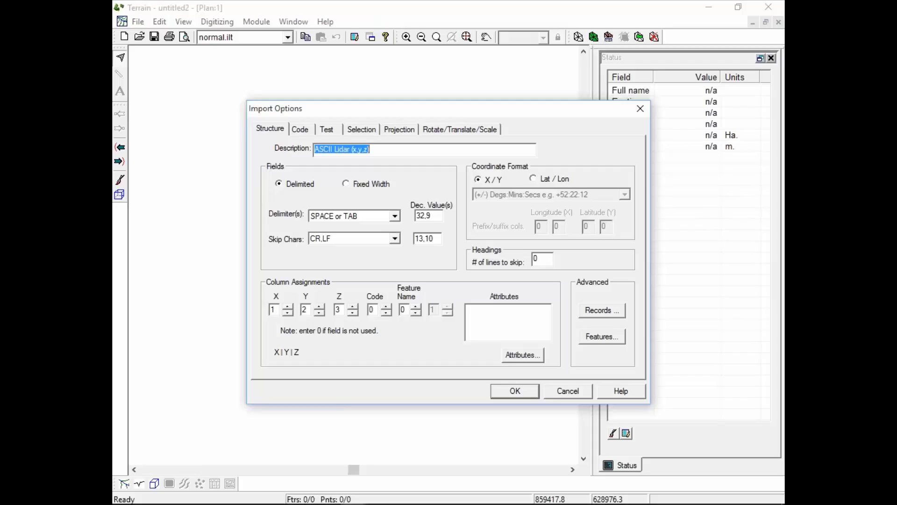
double_click(273, 309)
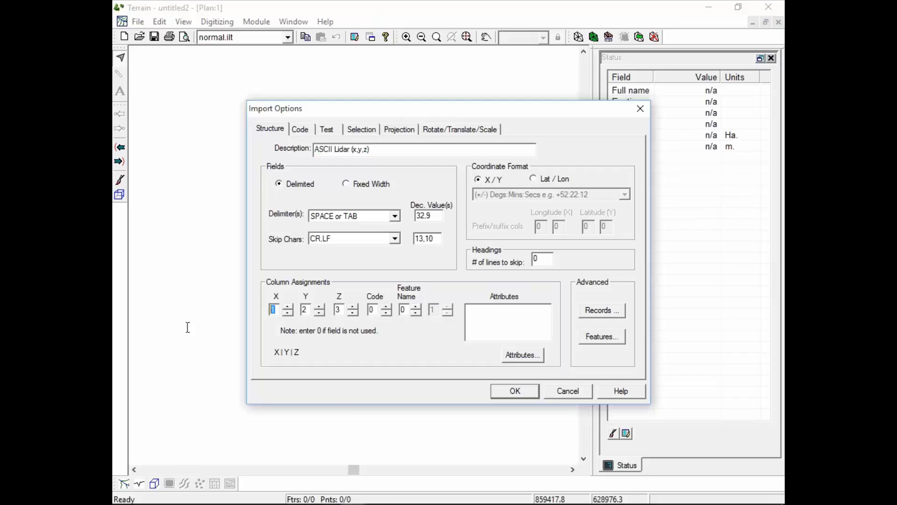
type("2")
double_click(304, 309)
type("1")
left_click(327, 129)
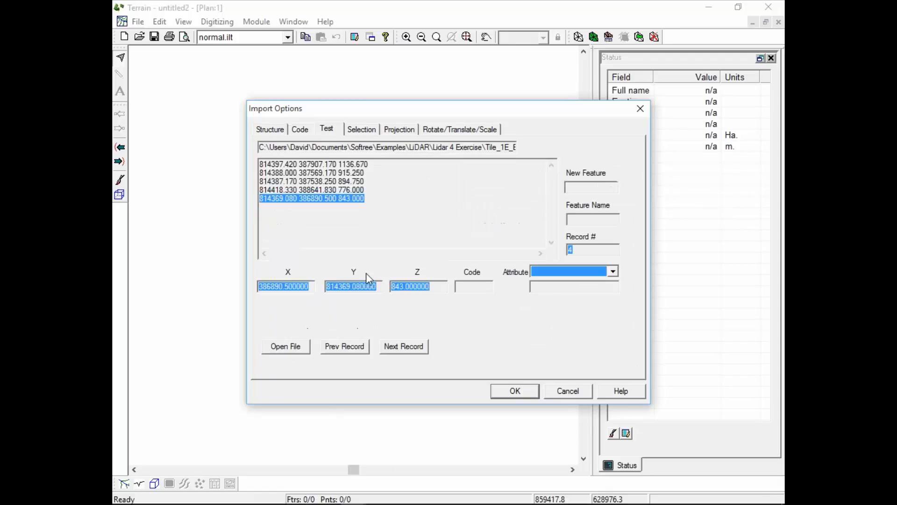
left_click(404, 346)
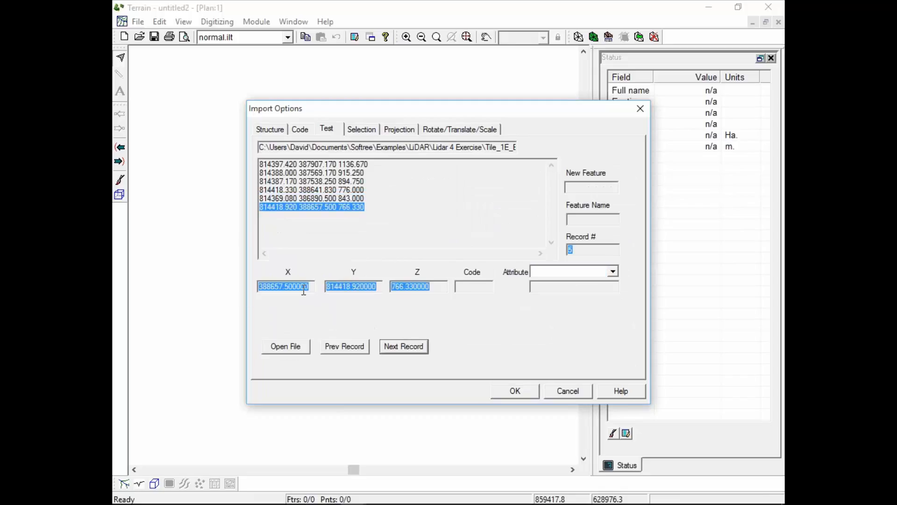
Set the field delimiter to COMMA(,) and test how the next record is split into X, Y and Z.
left_click(300, 133)
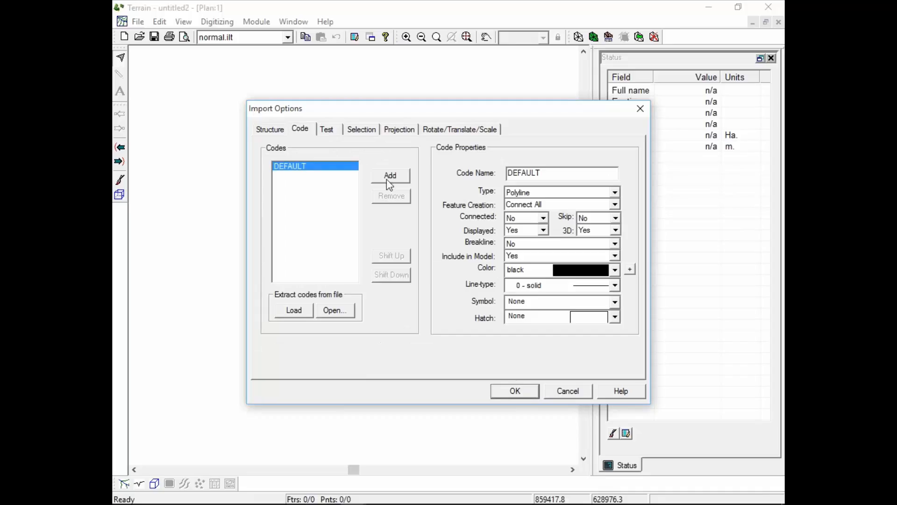
left_click(257, 132)
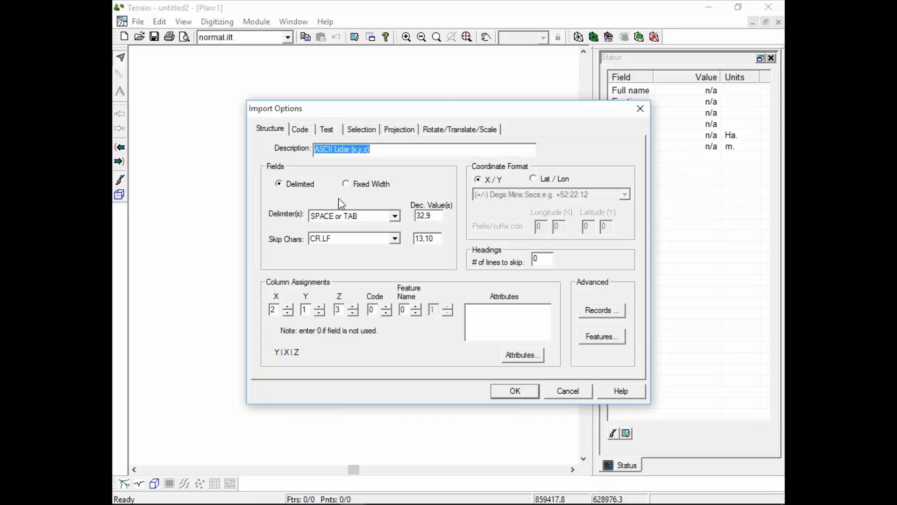
left_click(396, 216)
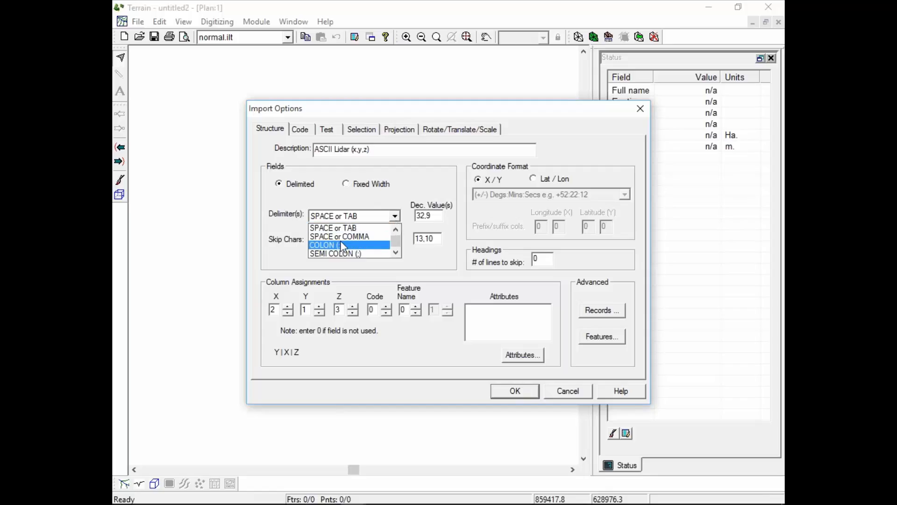
left_click(396, 228)
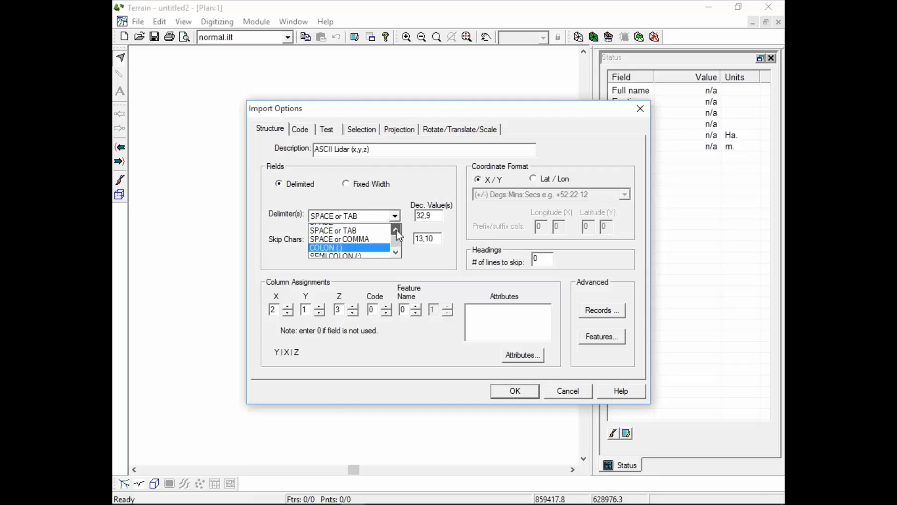
left_click(397, 229)
left_click(396, 228)
left_click(348, 236)
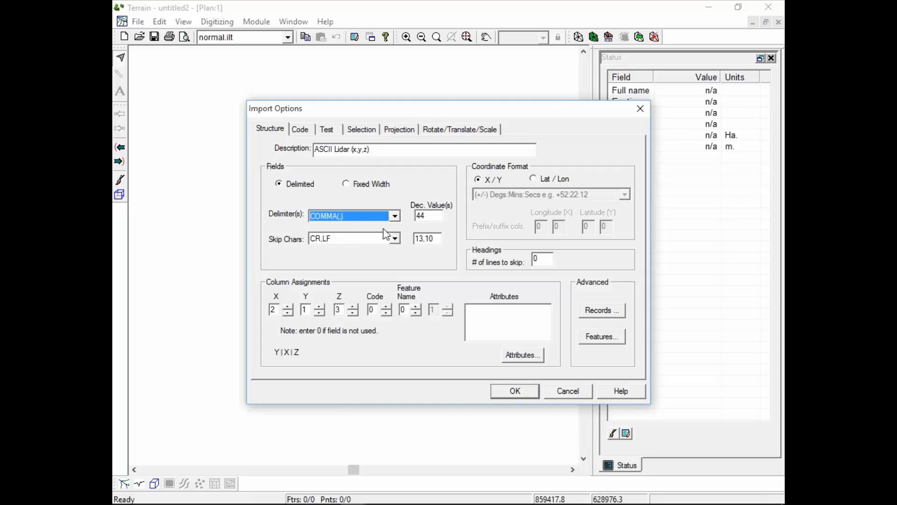
left_click(326, 132)
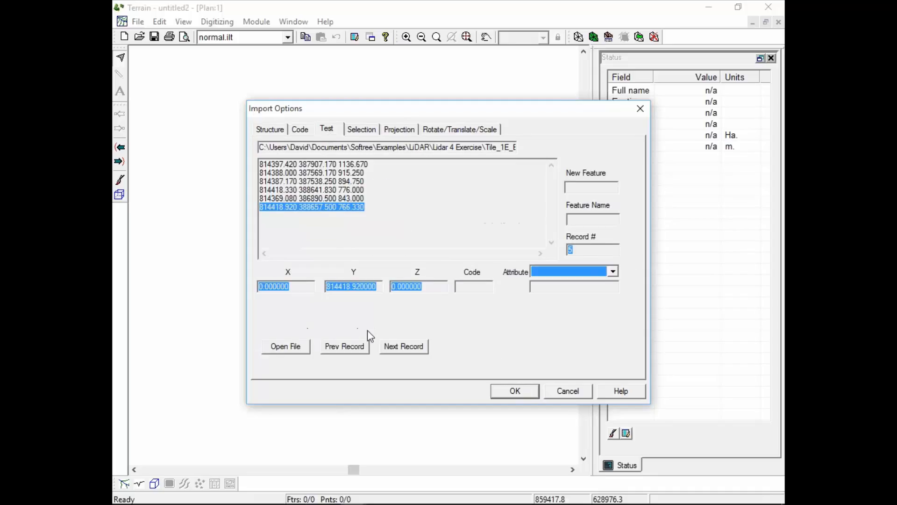
left_click(403, 354)
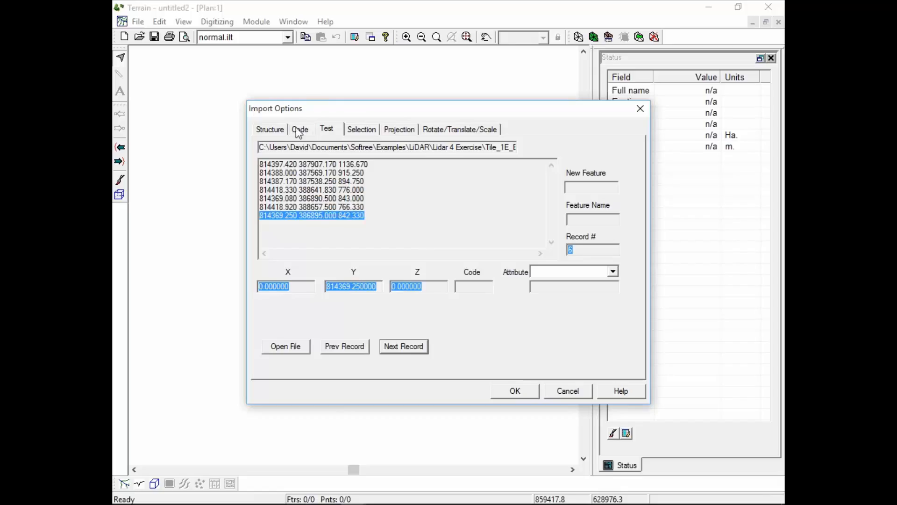
Check the import's structure and point selection settings, and cancel the import.
left_click(276, 131)
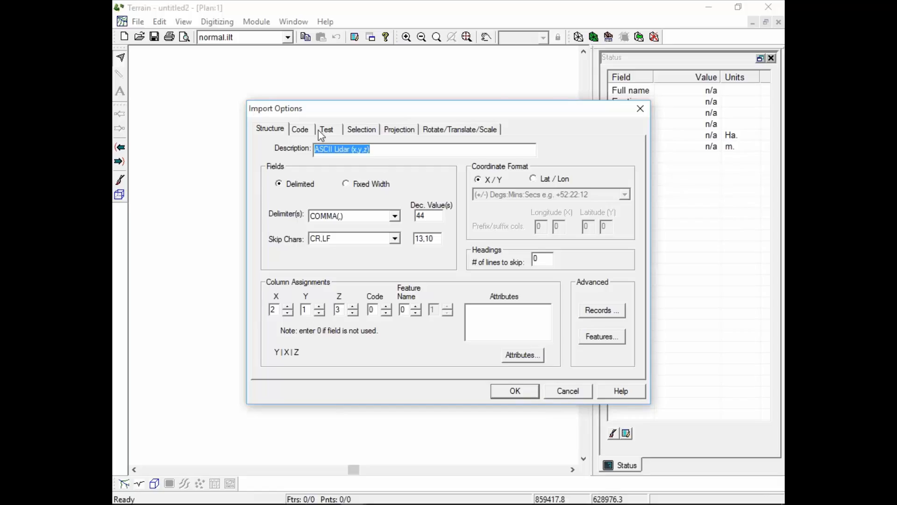
left_click(360, 130)
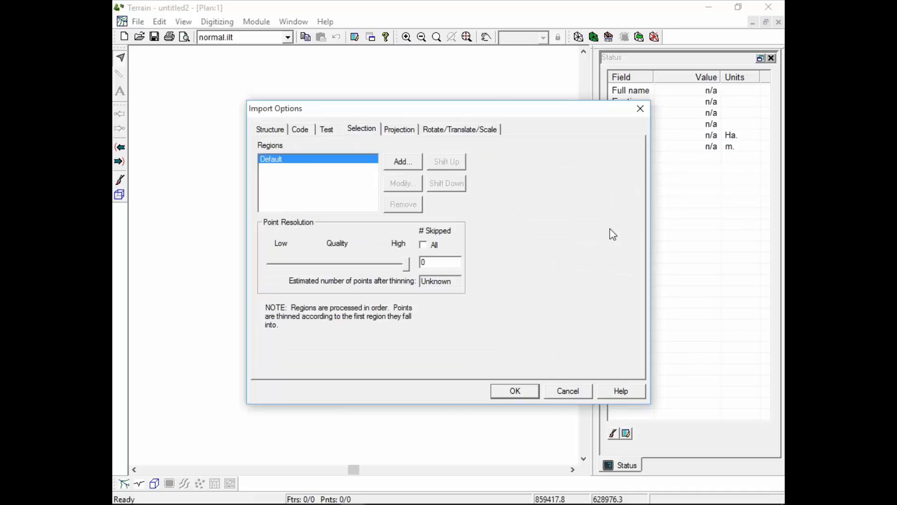
left_click(568, 392)
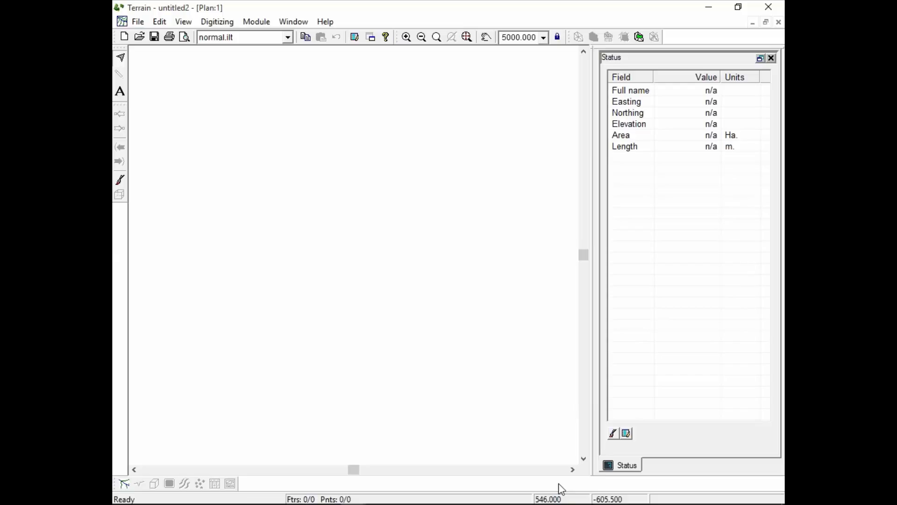
Open the recent file select points.ter and recalculate its contours with the major contour end elevation set to 200.
left_click(139, 22)
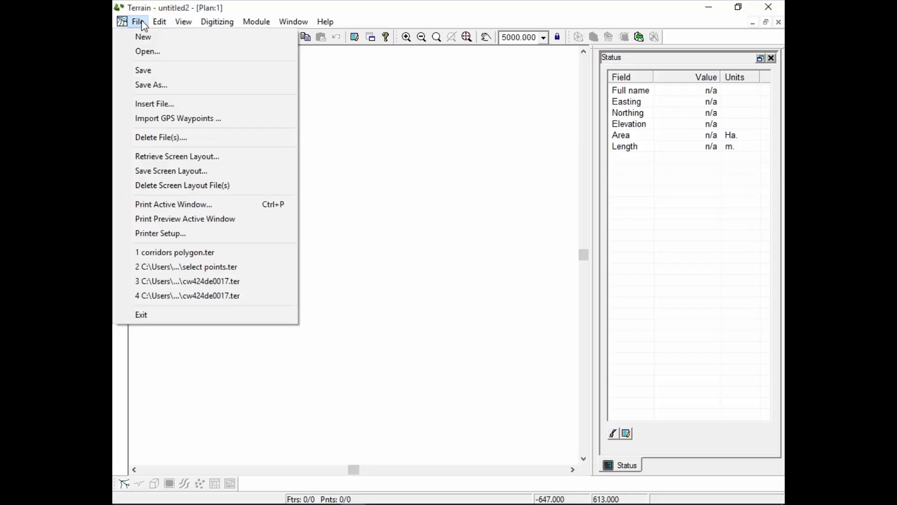
left_click(197, 267)
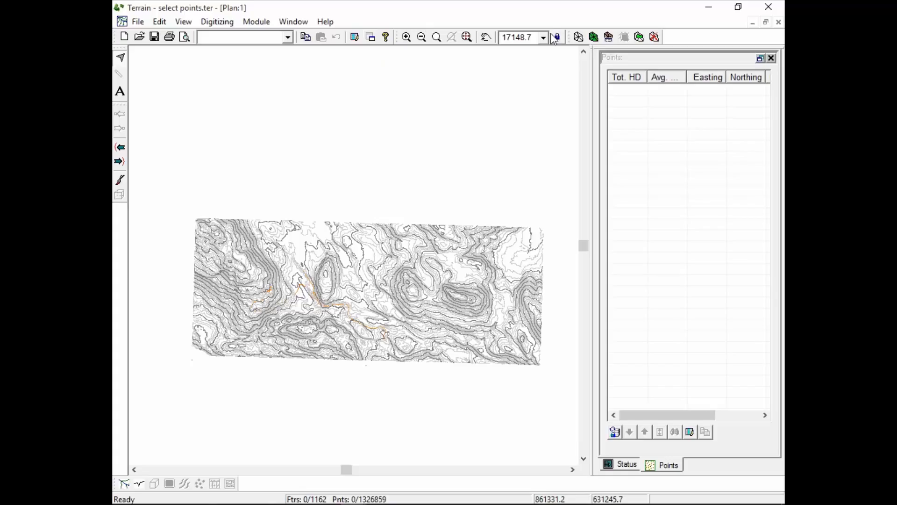
left_click(579, 37)
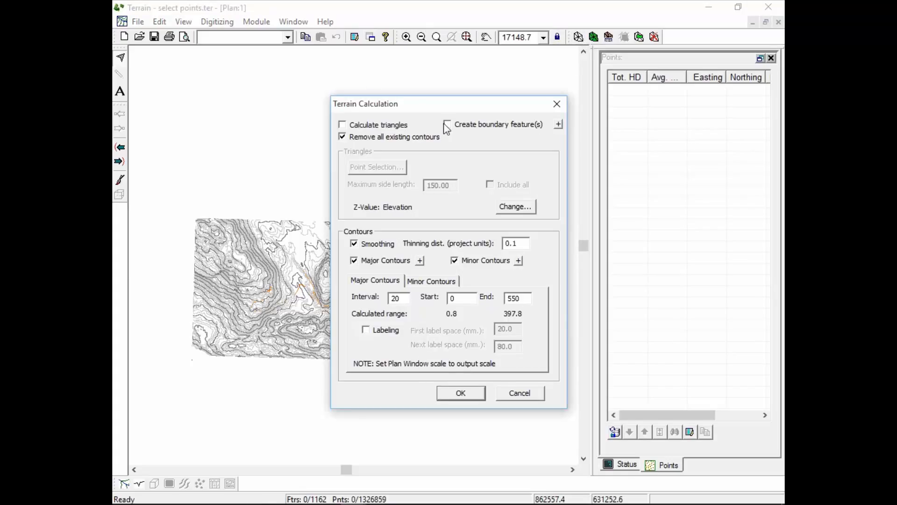
left_click_drag(447, 108, 590, 75)
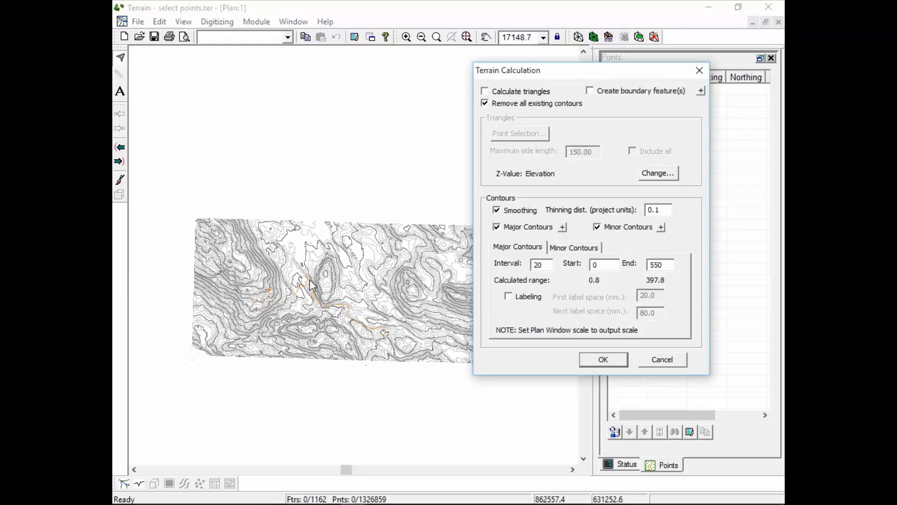
double_click(606, 268)
key("Tab")
type("200")
left_click(601, 359)
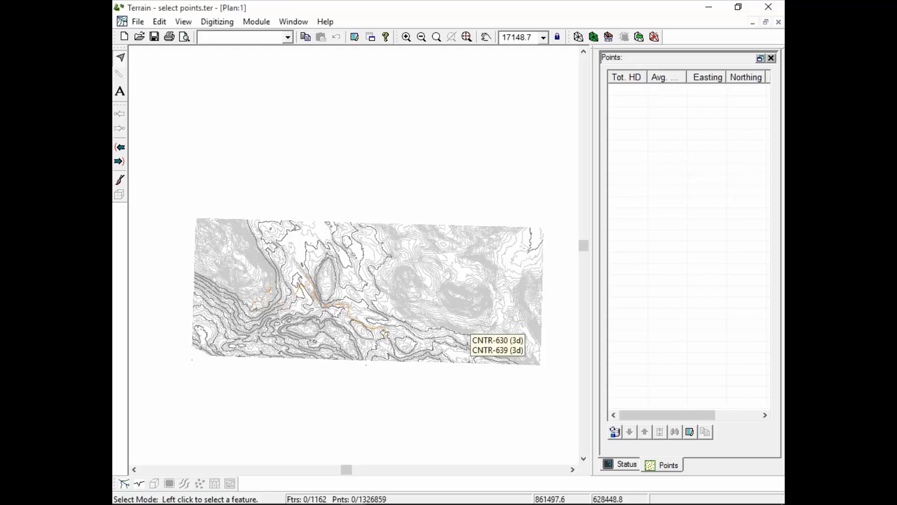
Inspect the recalculated contours in plan and select two major contours to examine where the major contours stop.
scroll(441, 315, "down", 1)
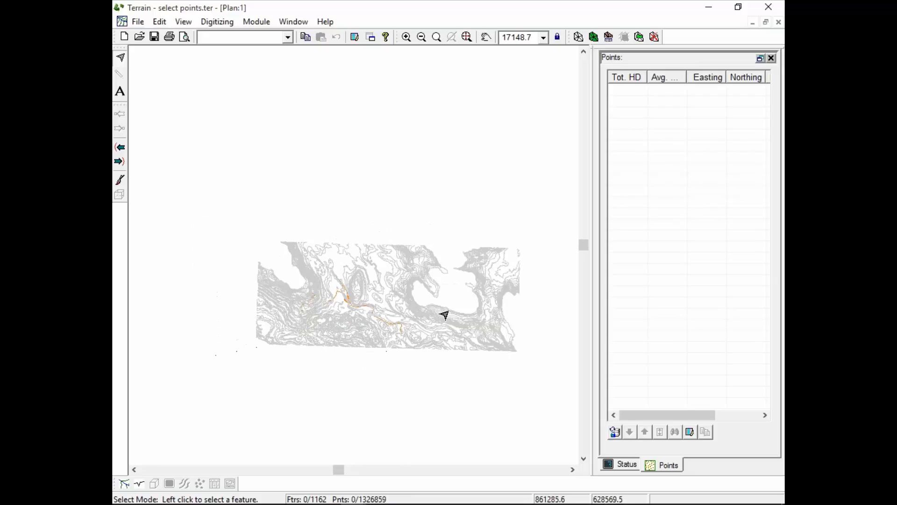
scroll(431, 316, "up", 4)
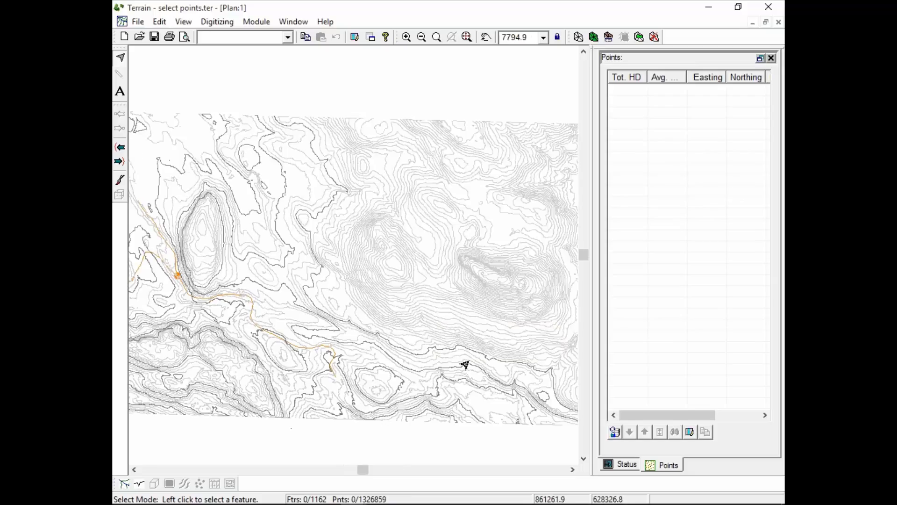
scroll(486, 388, "down", 1)
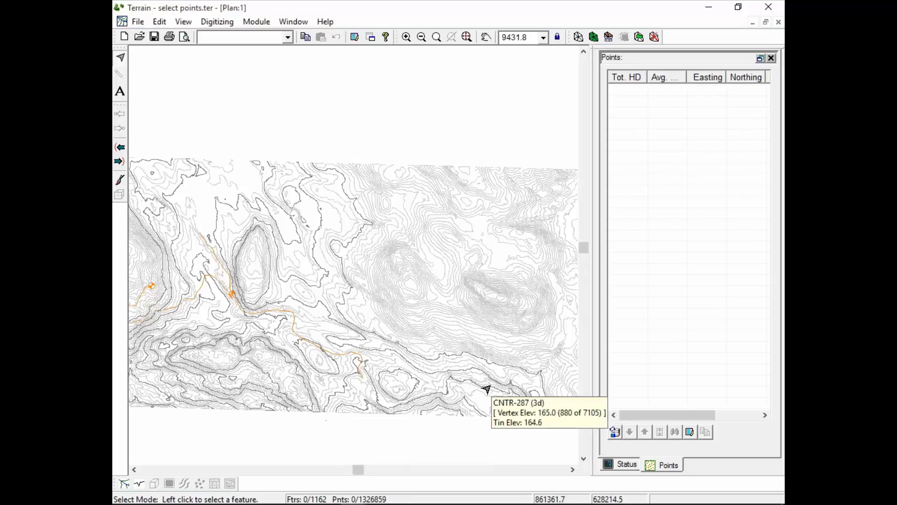
left_click(317, 305)
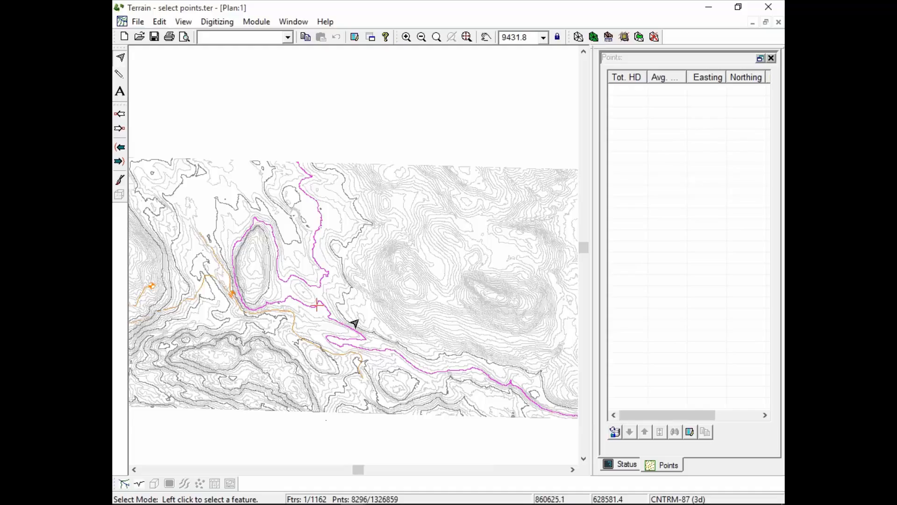
left_click(349, 292)
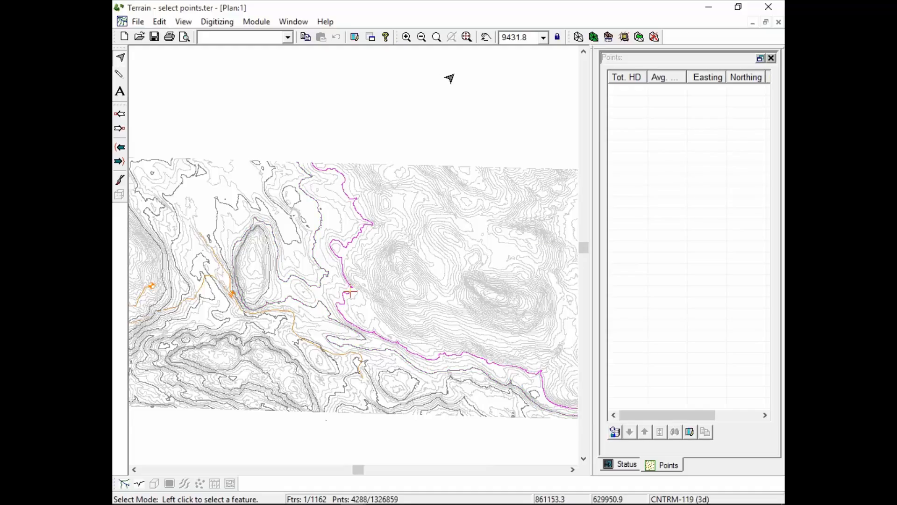
Try a major contour end elevation of 500 in the terrain calculation settings, and cancel without recalculating.
left_click(577, 36)
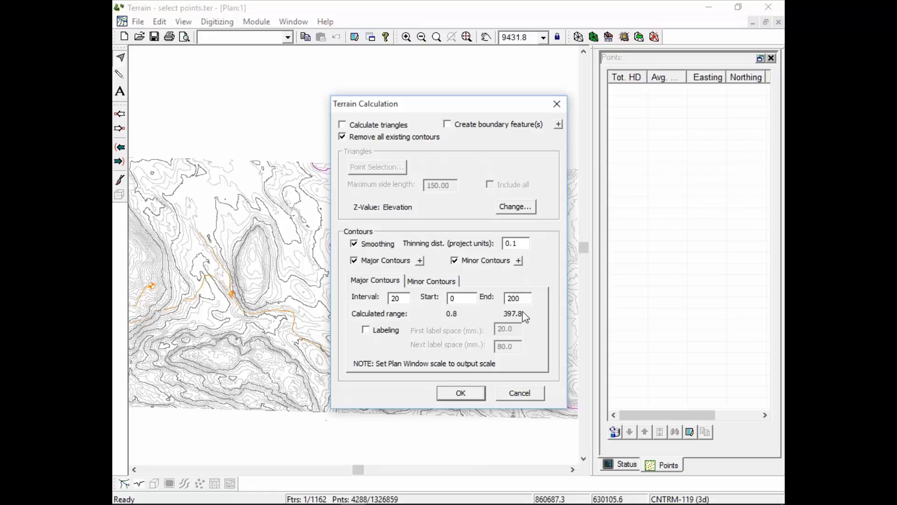
double_click(521, 299)
double_click(451, 299)
double_click(525, 299)
type("500")
left_click(519, 395)
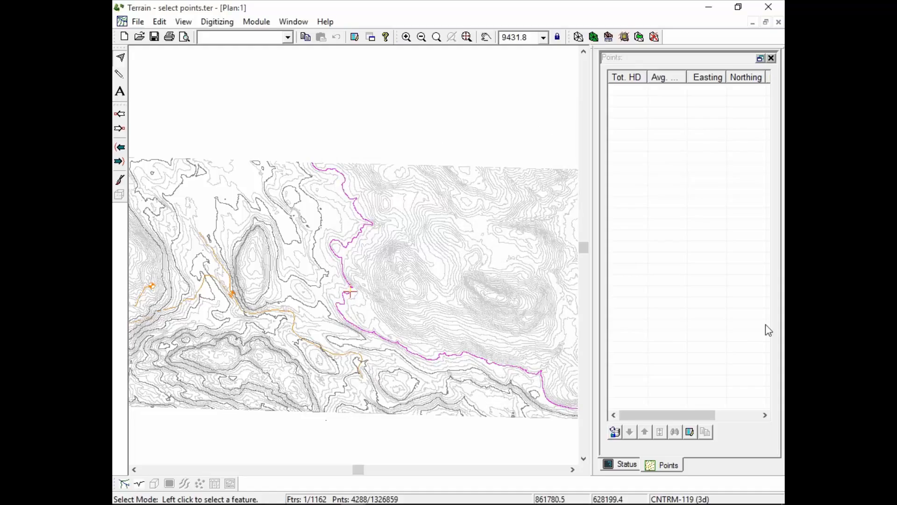
Compare the interval and elevation range settings of the minor and major contours, and close them without recalculating.
left_click(578, 37)
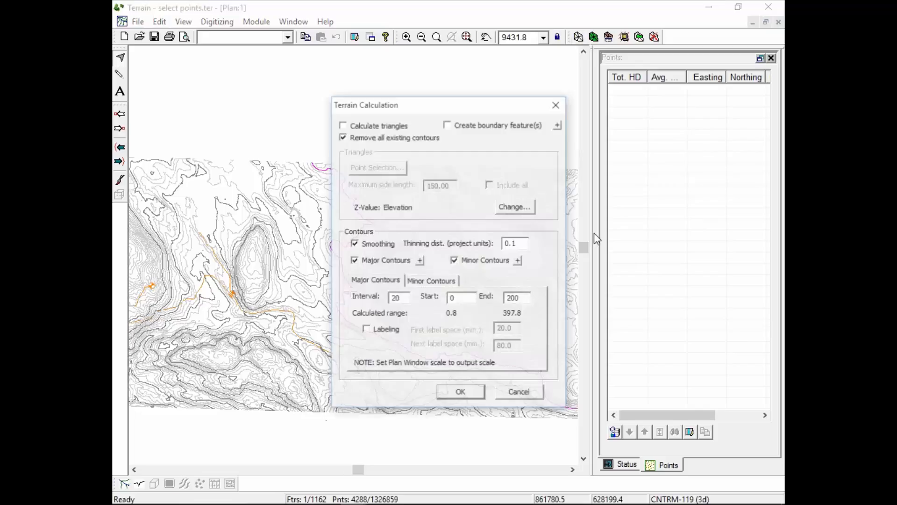
left_click(437, 281)
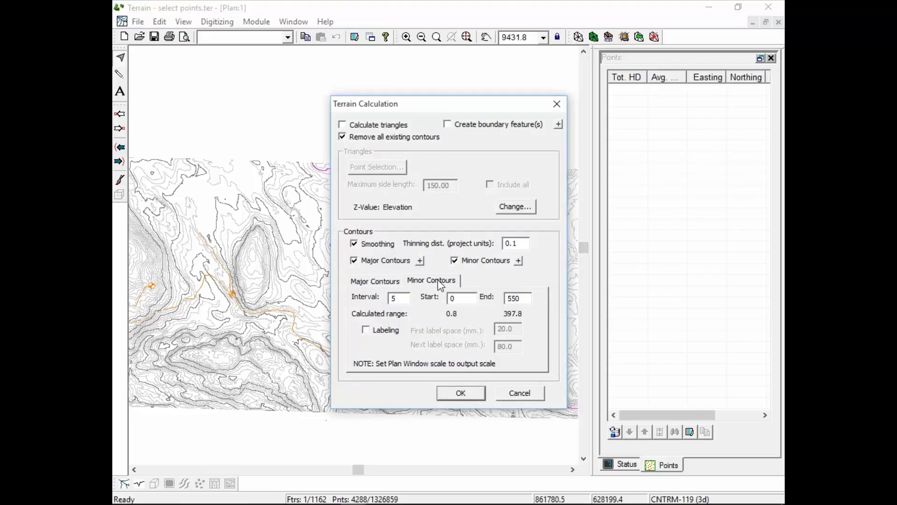
left_click(384, 281)
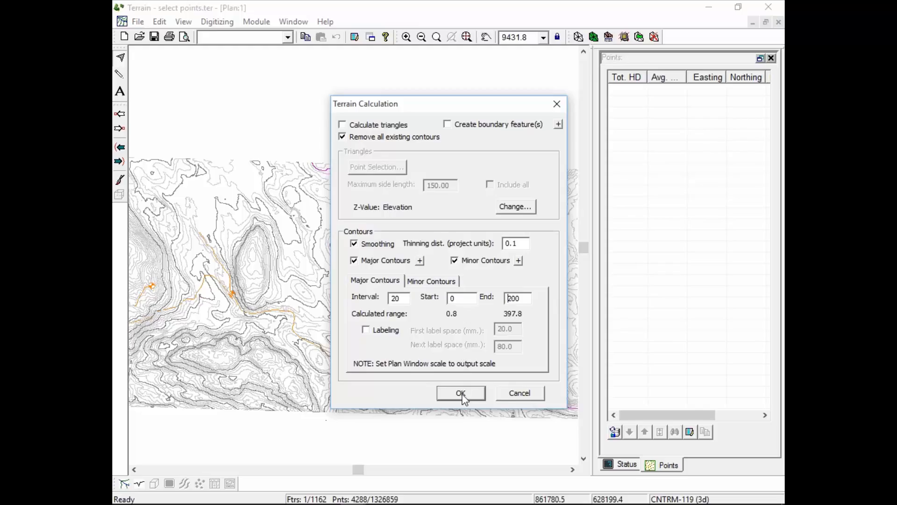
left_click(528, 397)
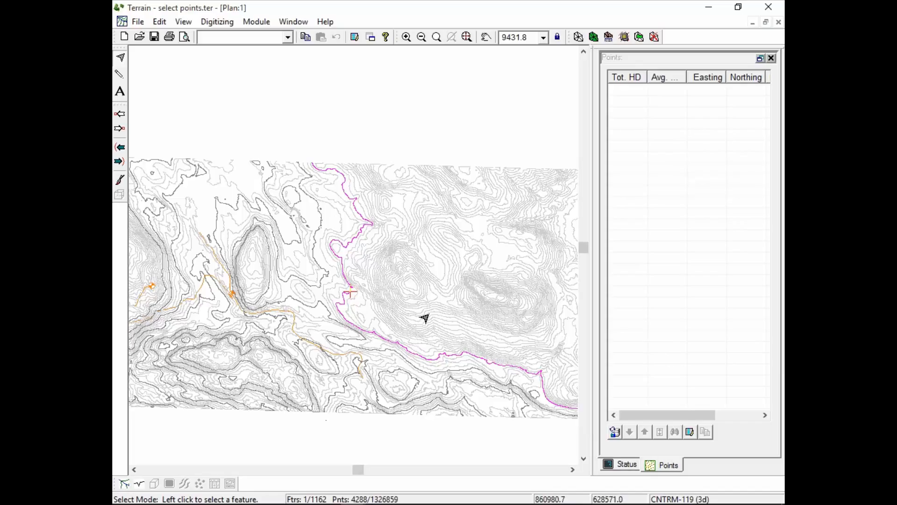
Switch to the Location Design module and open the recent design plett road 4.dsn.
mouse_move(510, 201)
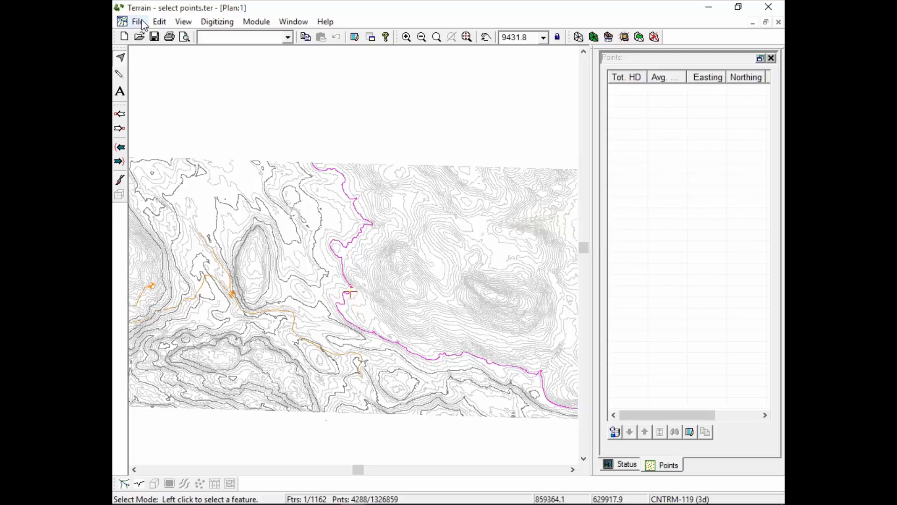
left_click(257, 22)
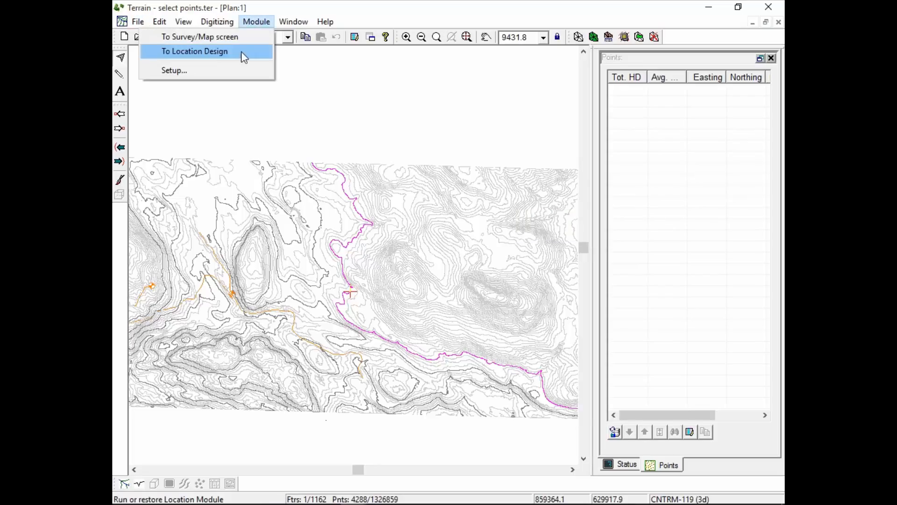
left_click(229, 51)
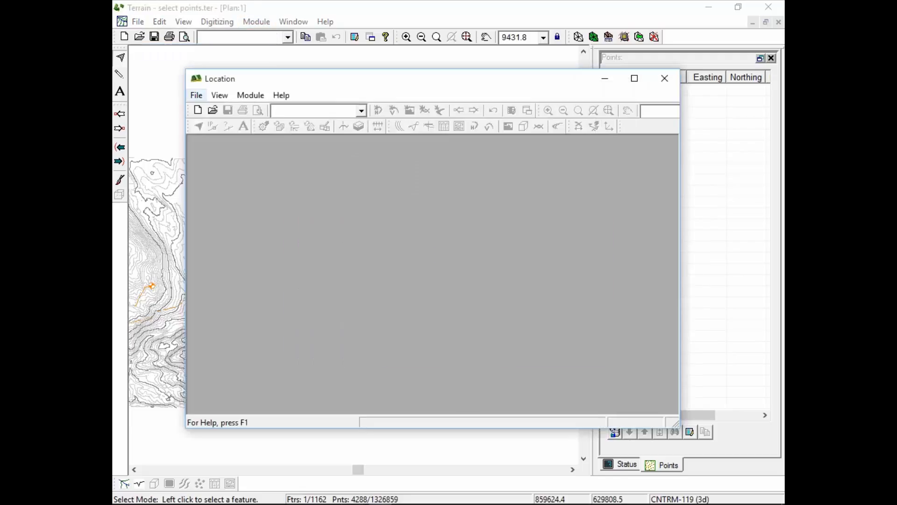
left_click(196, 95)
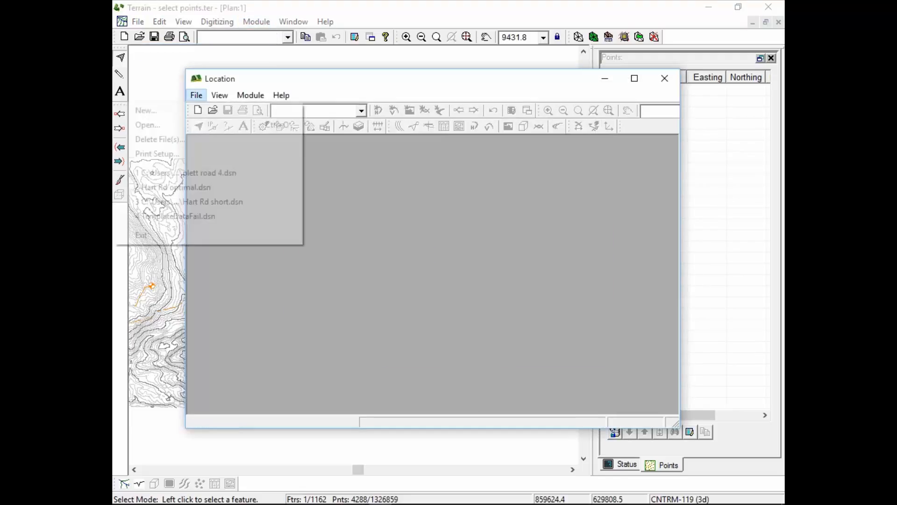
left_click(206, 176)
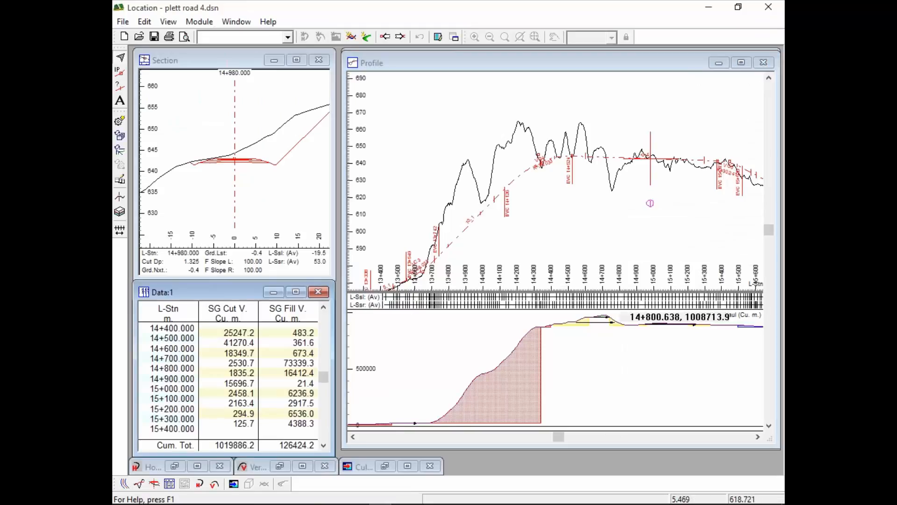
Display the plan of the road design and make station 15+420.000 on the curved alignment current.
left_click(125, 483)
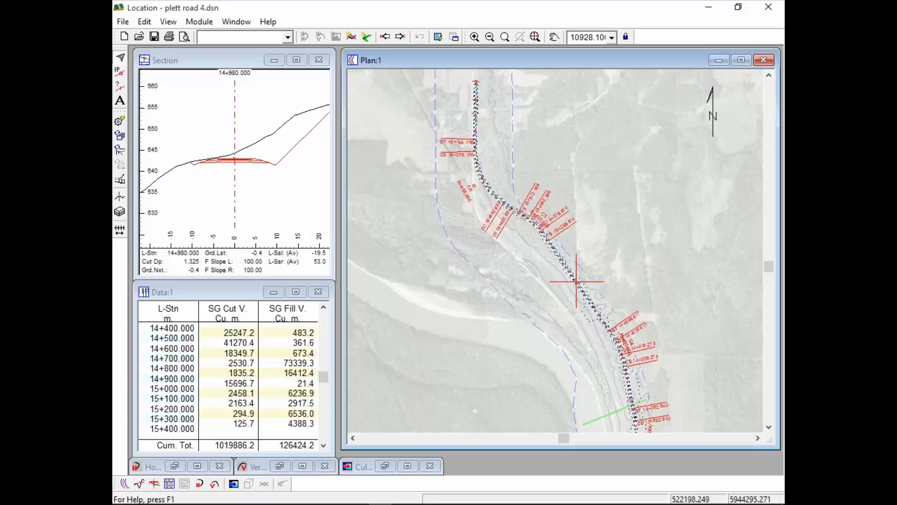
mouse_move(640, 195)
mouse_move(667, 383)
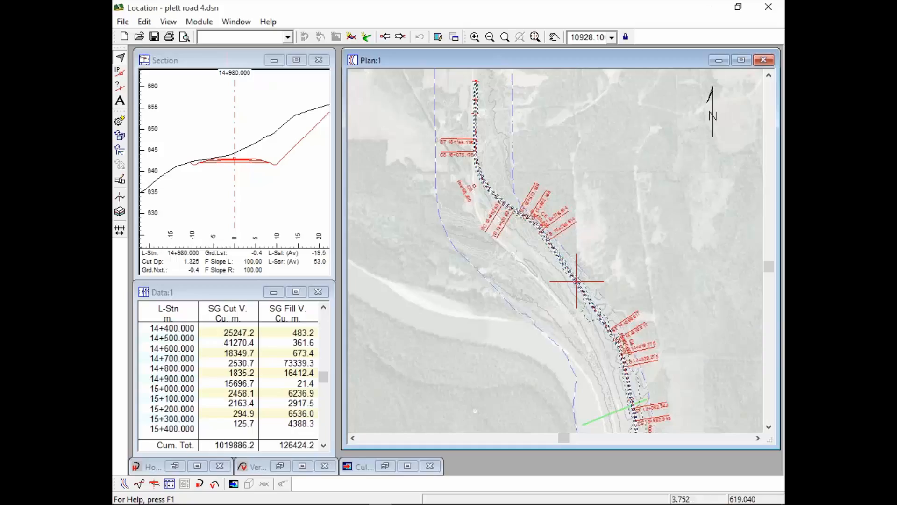
mouse_move(425, 295)
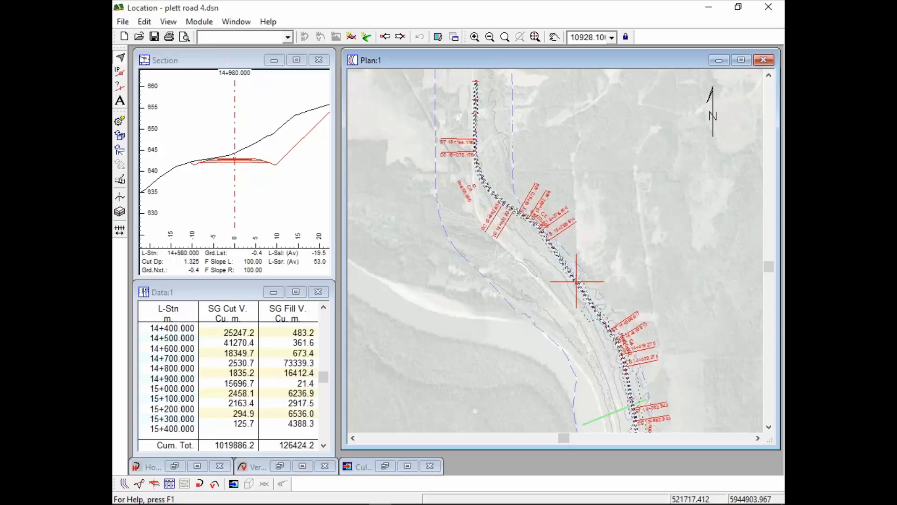
scroll(536, 236, "up", 10)
scroll(596, 156, "down", 2)
middle_click_drag(595, 157, 617, 255)
scroll(617, 255, "up", 1)
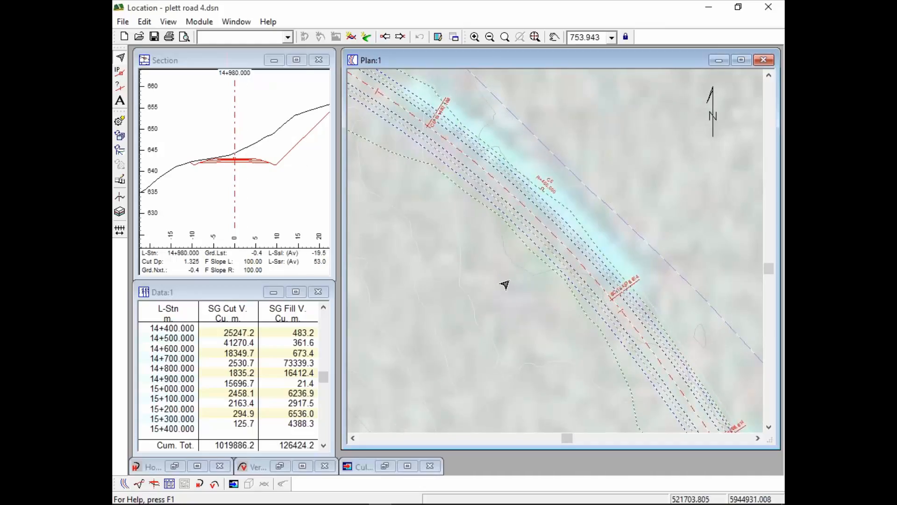
left_click(550, 230)
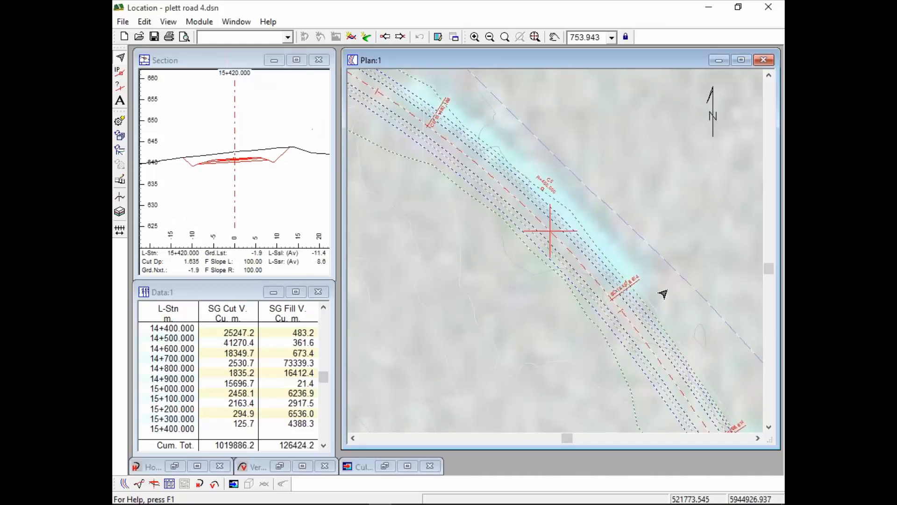
Examine the ground line well beyond the road edge in the cross section at station 15+420.000.
left_click(252, 79)
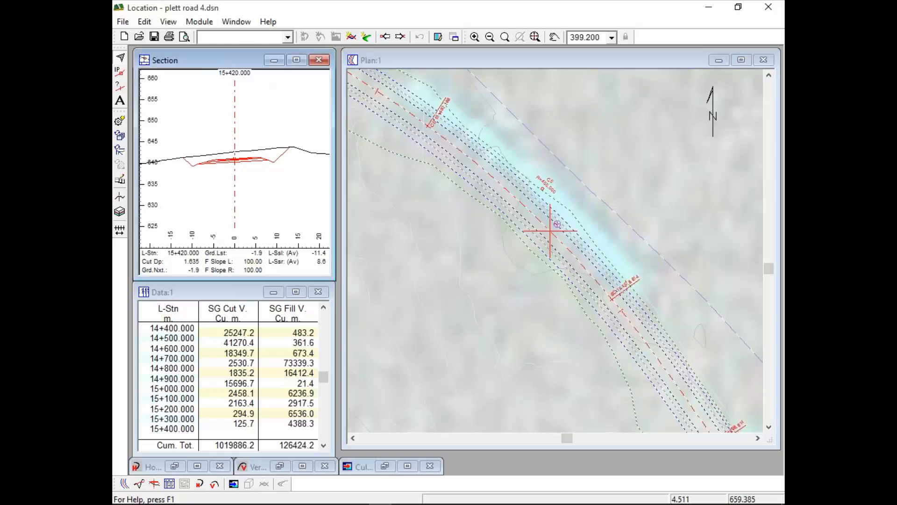
scroll(253, 164, "down", 8)
middle_click_drag(192, 188, 243, 166)
scroll(243, 166, "up", 1)
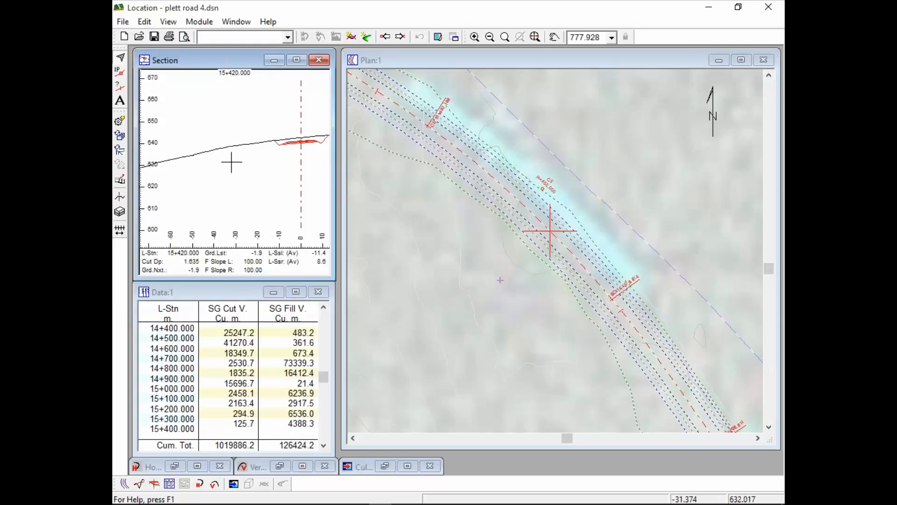
scroll(235, 154, "down", 1)
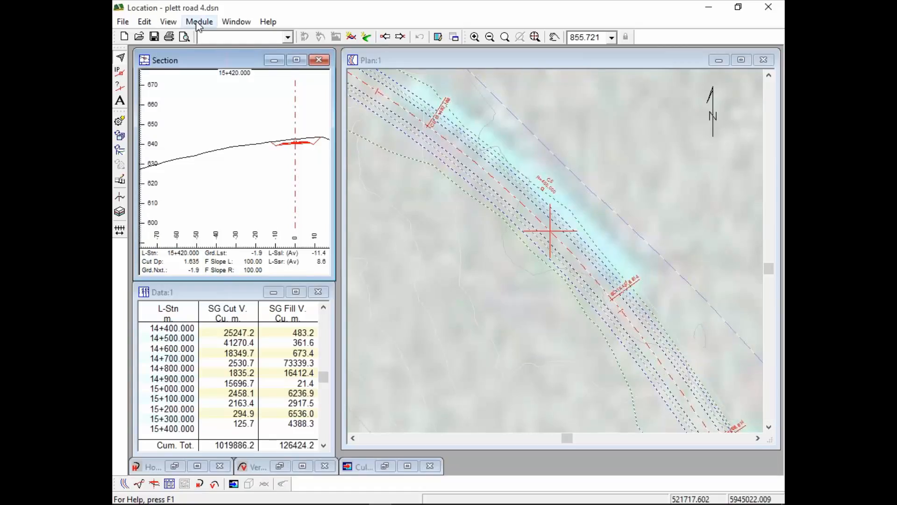
Open the plan's background file plettroad-300K.ter in Terrain, disabling the file functions that are not permitted.
right_click(443, 239)
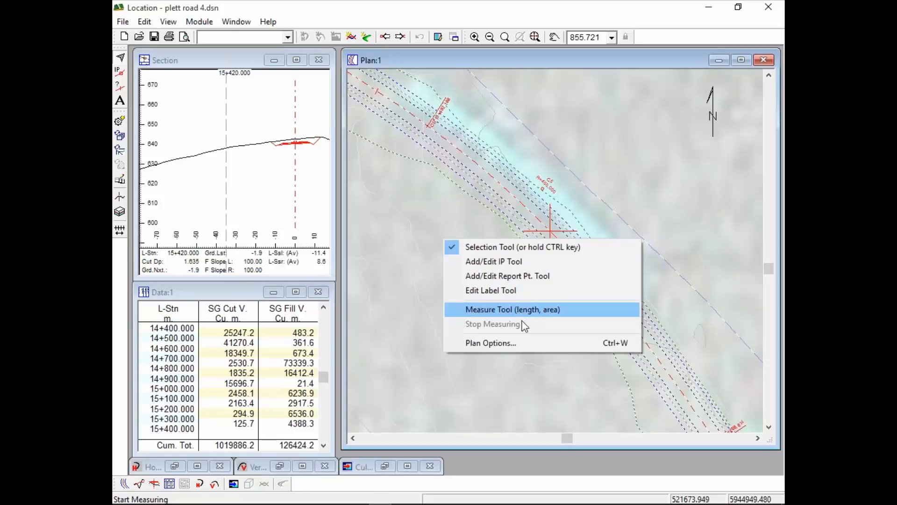
left_click(509, 345)
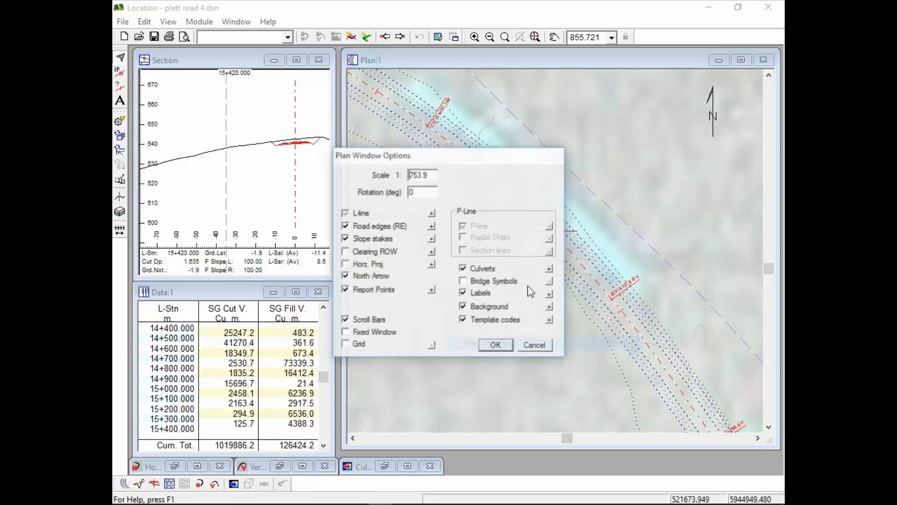
left_click(550, 307)
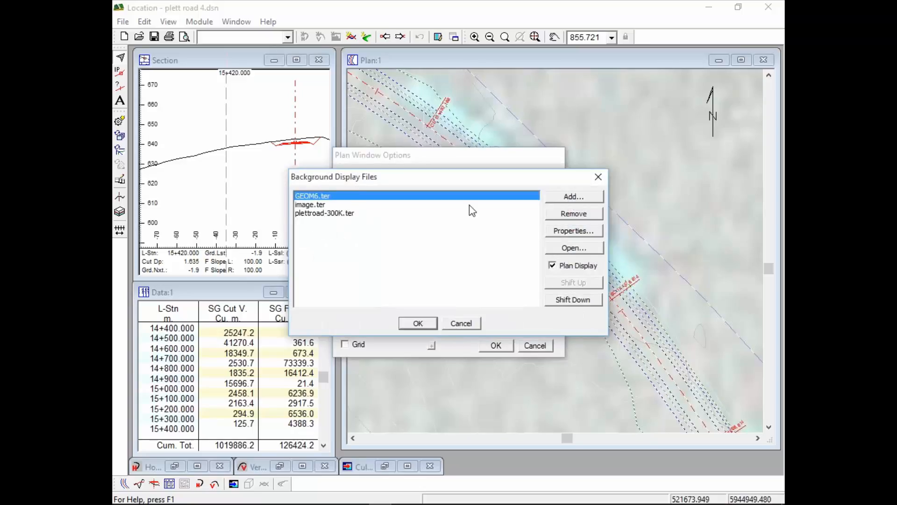
left_click(309, 217)
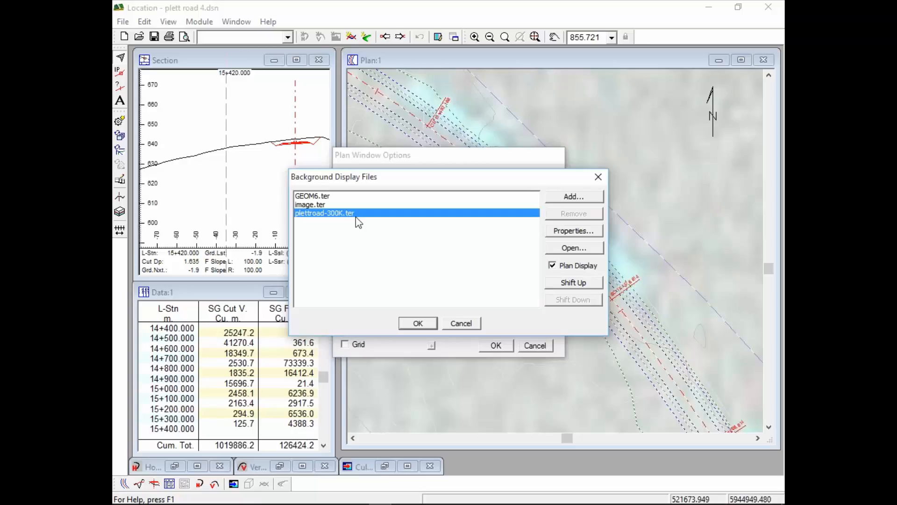
left_click(567, 250)
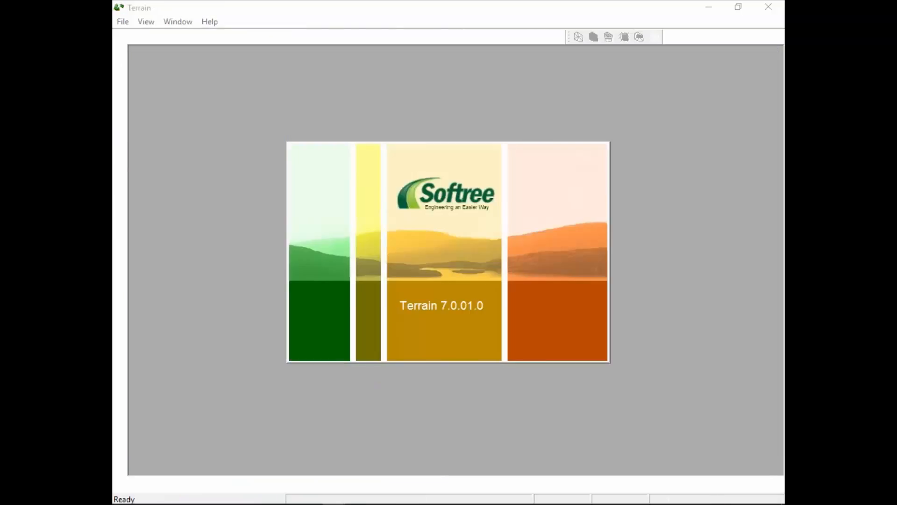
left_click(470, 290)
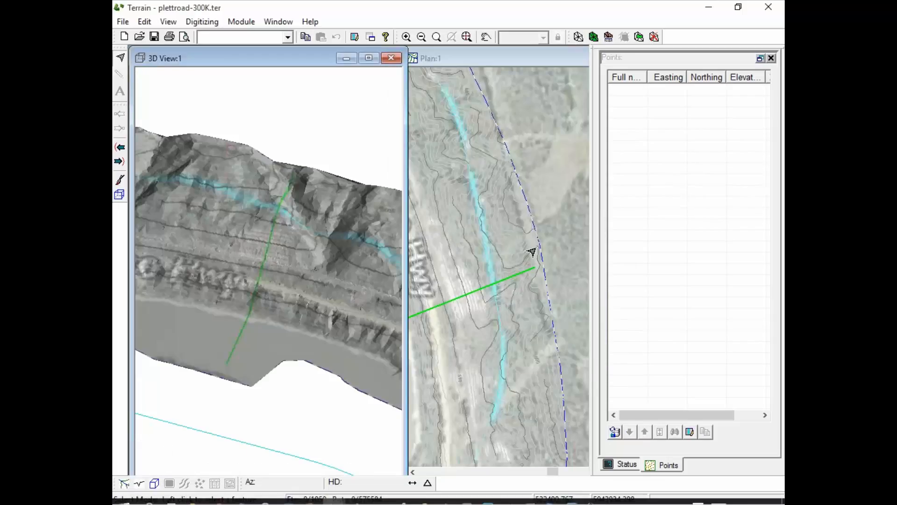
Select all features in the plettroad-300K.ter plan and examine the points, contours and vertex elevations near the green line.
left_click(496, 60)
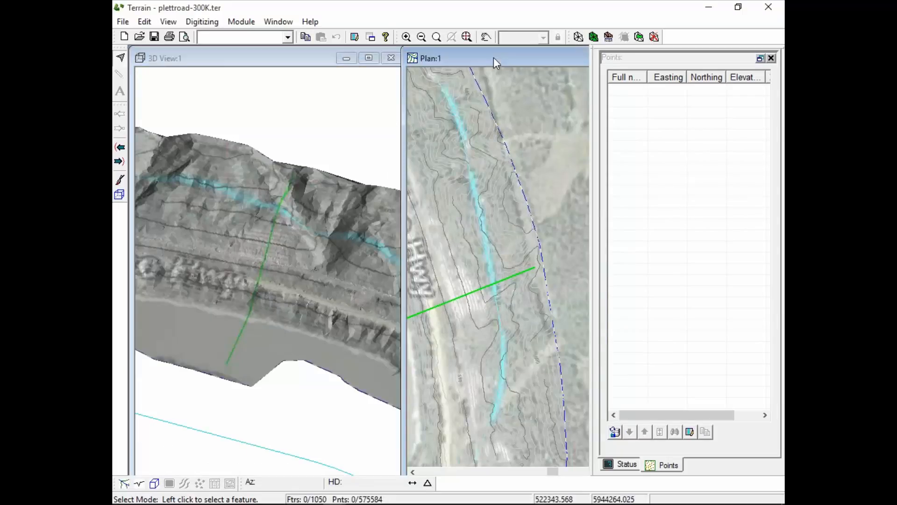
scroll(471, 287, "up", 3)
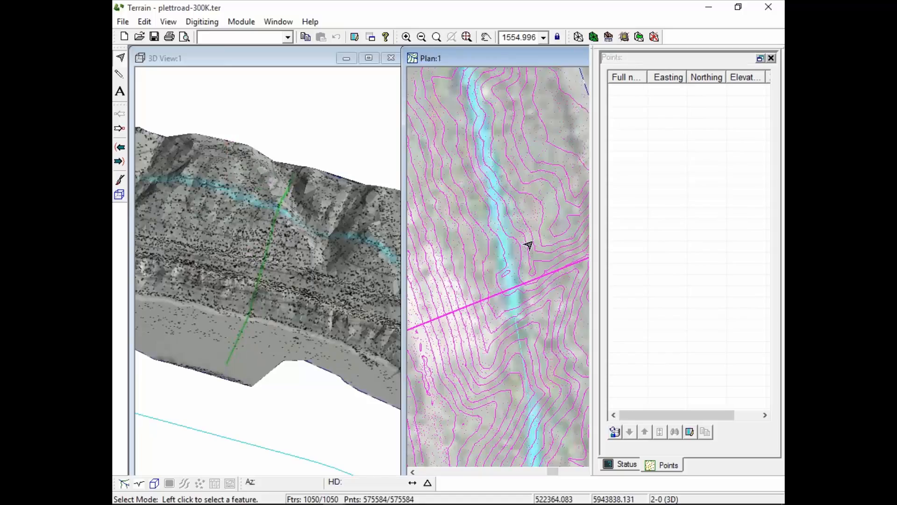
mouse_move(520, 238)
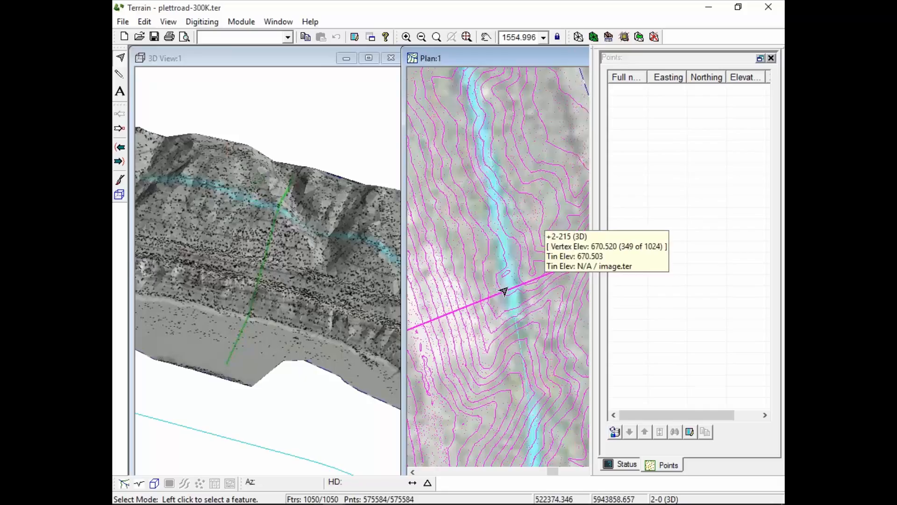
mouse_move(492, 306)
scroll(492, 306, "down", 4)
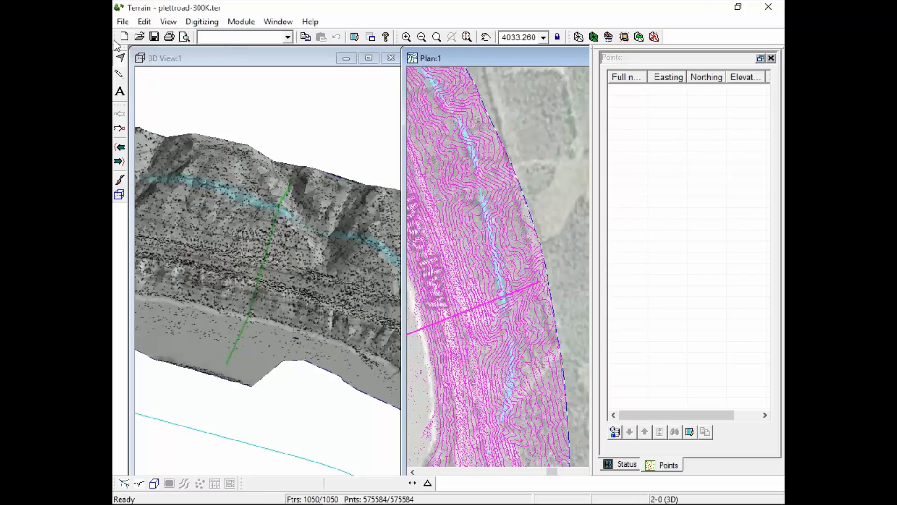
Open plettroadall.ter from the LiDAR BC MOT folder, disabling the file functions that are not permitted.
left_click(139, 37)
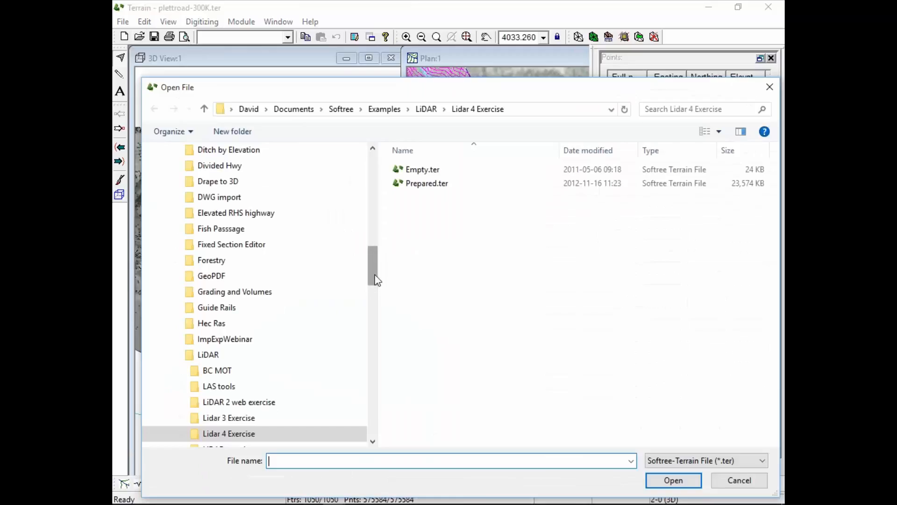
left_click(426, 109)
double_click(431, 170)
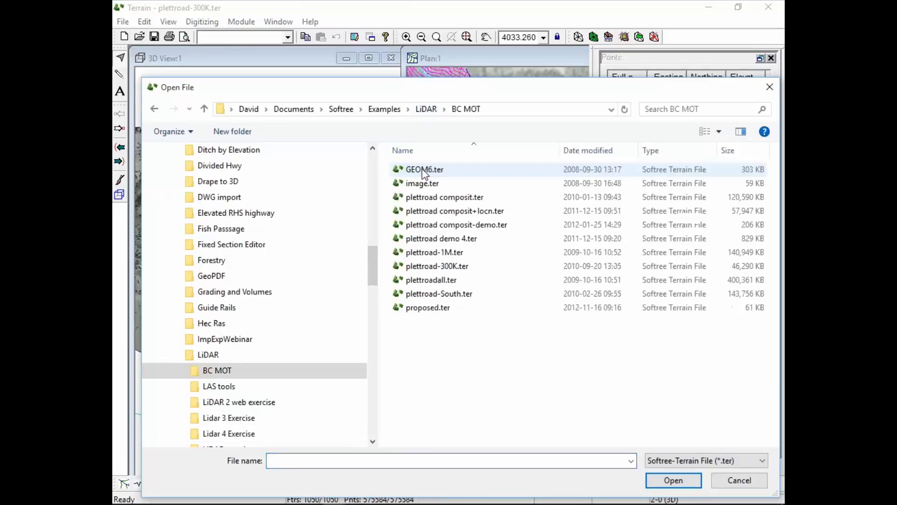
left_click(434, 280)
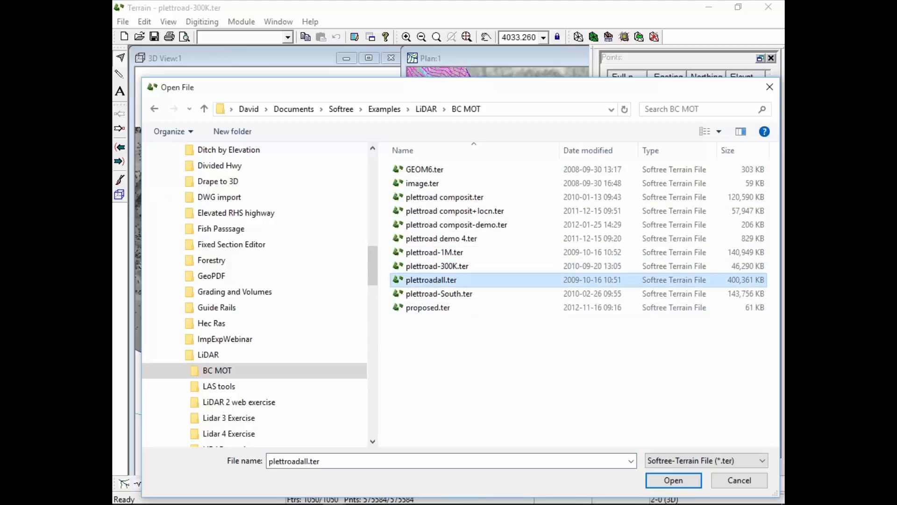
left_click_drag(512, 90, 505, 54)
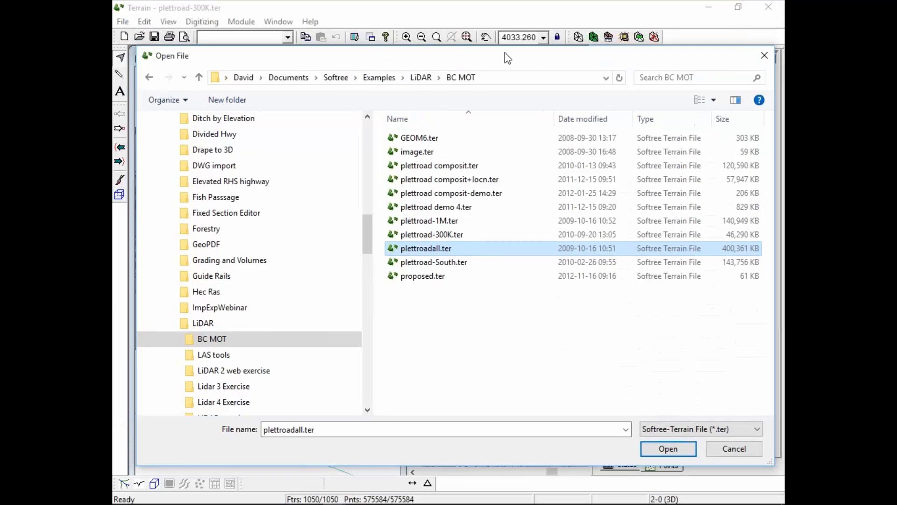
left_click(673, 451)
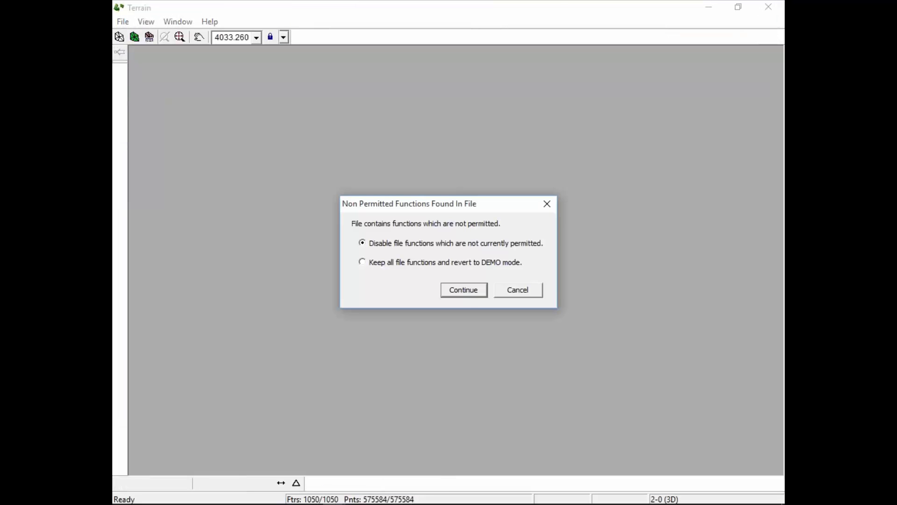
left_click(463, 290)
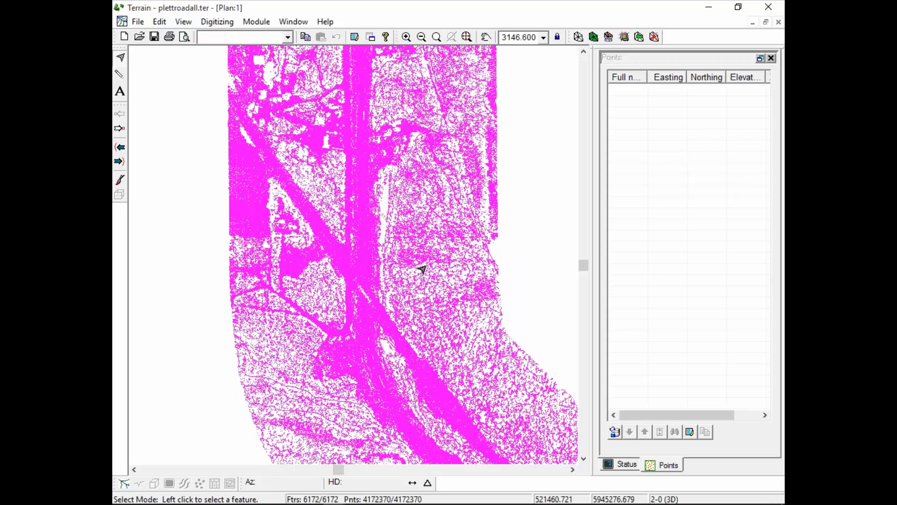
Inspect the point density and contours along the road corridor in the plettroadall.ter plan.
middle_click_drag(466, 335, 387, 141)
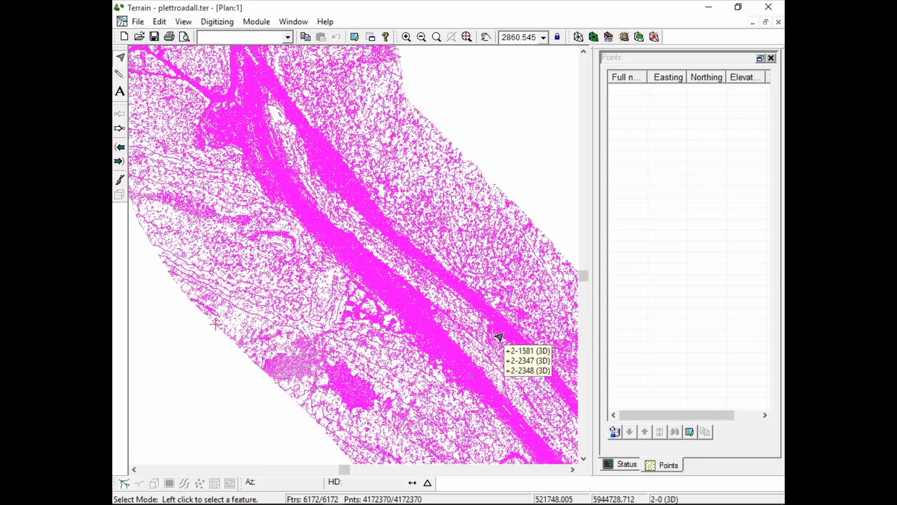
scroll(434, 278, "up", 3)
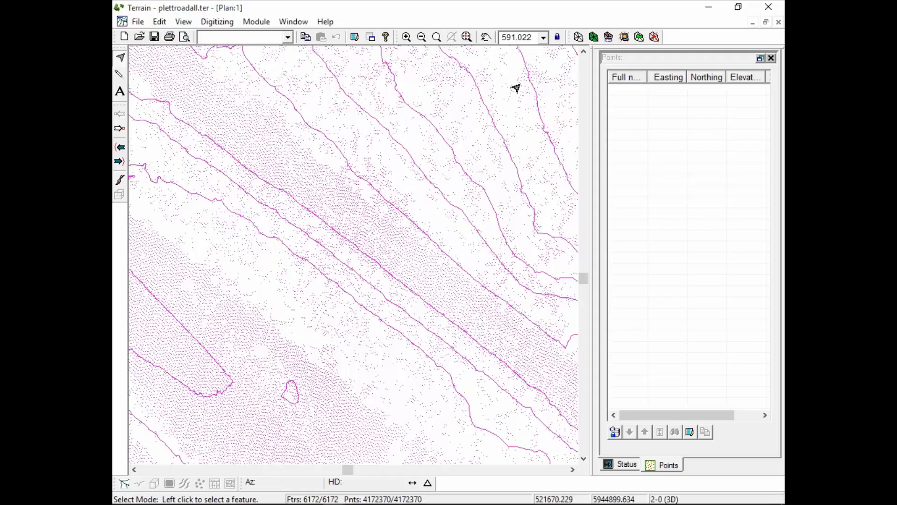
mouse_move(422, 203)
mouse_move(503, 503)
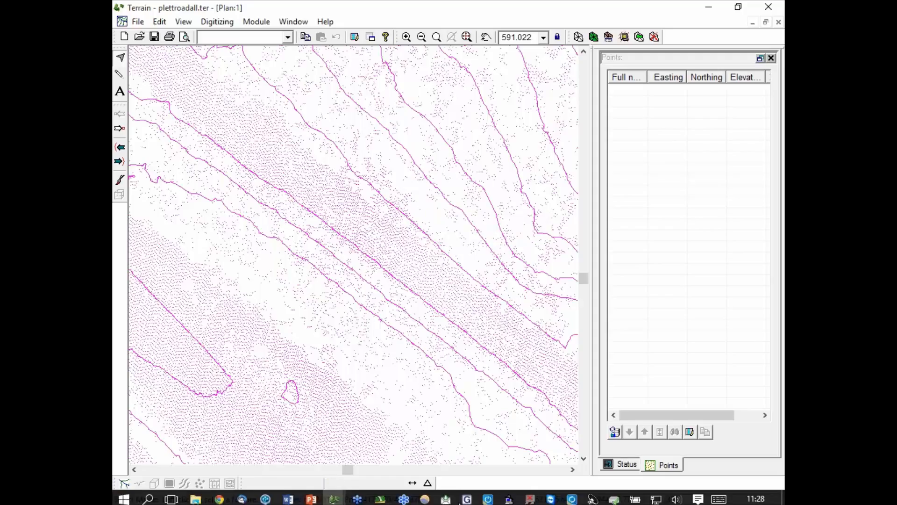
Return to the plett road 4 design in Location and close the background file list and plan options without changes.
left_click(380, 494)
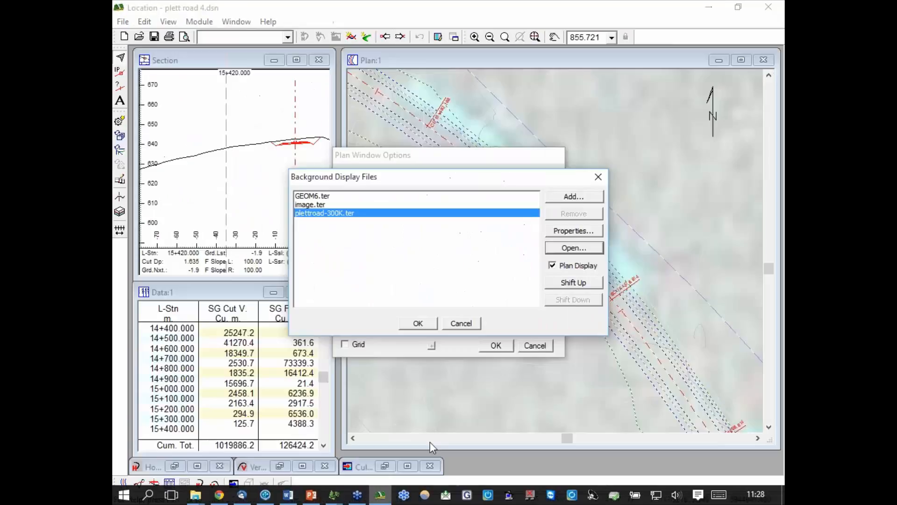
left_click(462, 323)
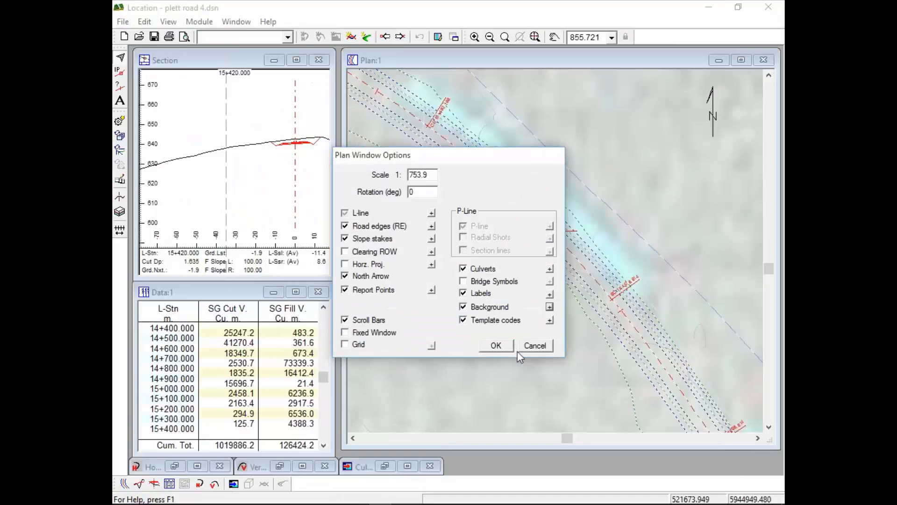
left_click(535, 346)
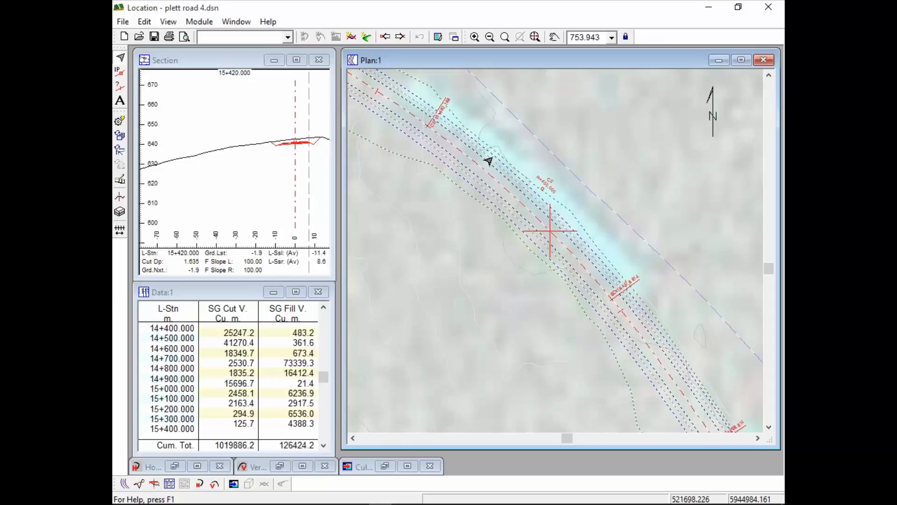
mouse_move(683, 430)
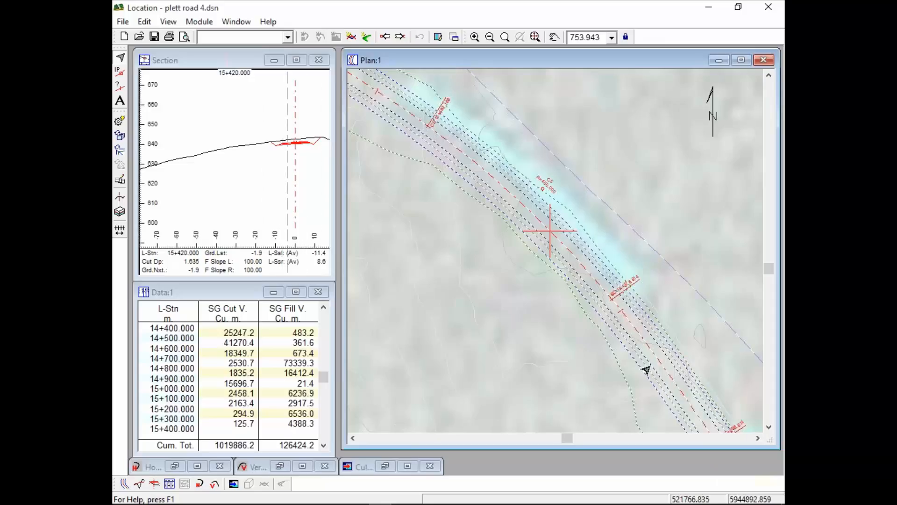
mouse_move(647, 370)
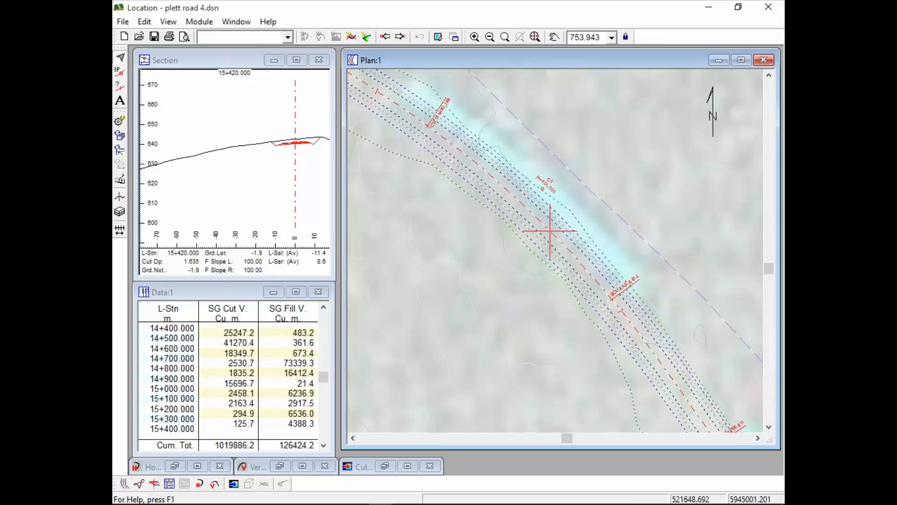
mouse_move(578, 263)
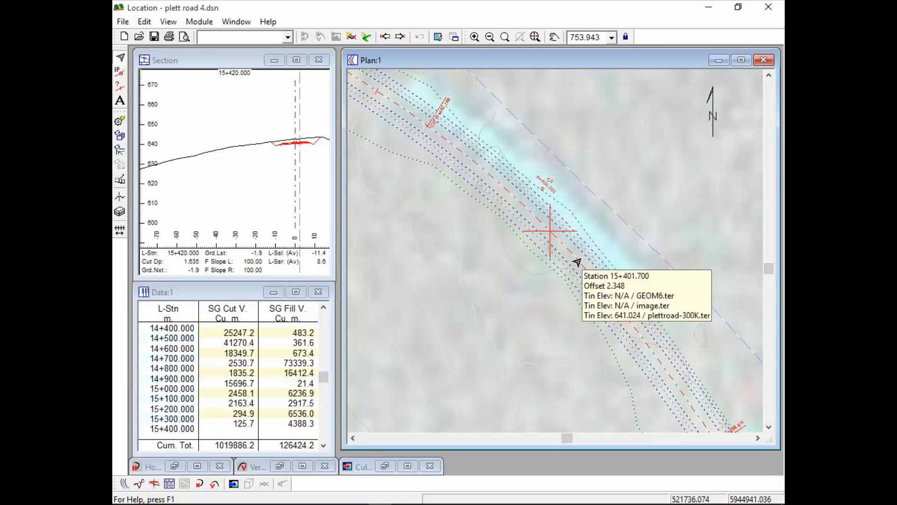
left_click(237, 22)
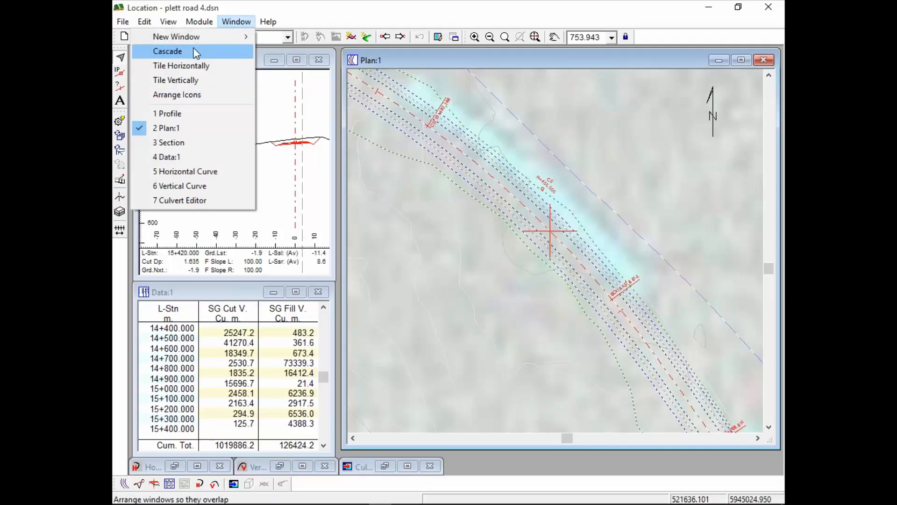
mouse_move(199, 21)
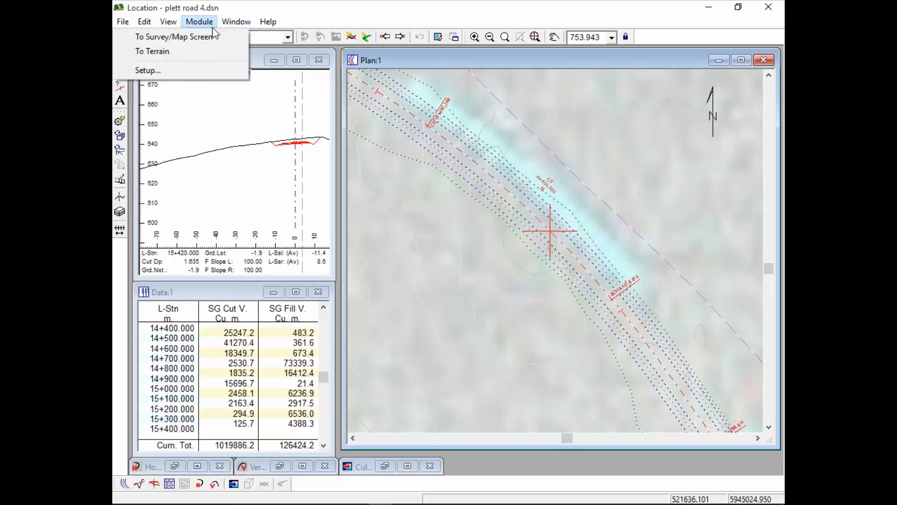
Replace the topo surface file in the design's alignment reference terrains with plettroadall.ter from the BC MOT folder and recalculate the cross sections.
left_click(186, 70)
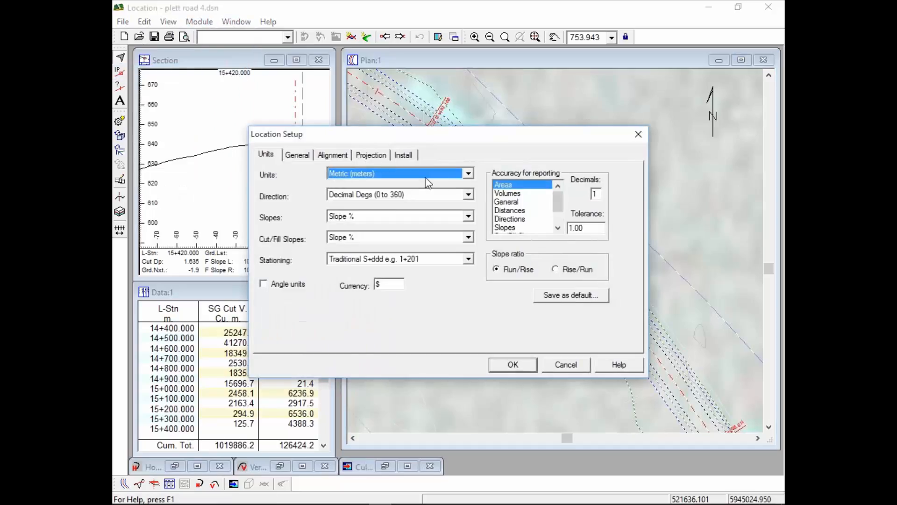
left_click(340, 156)
left_click(555, 191)
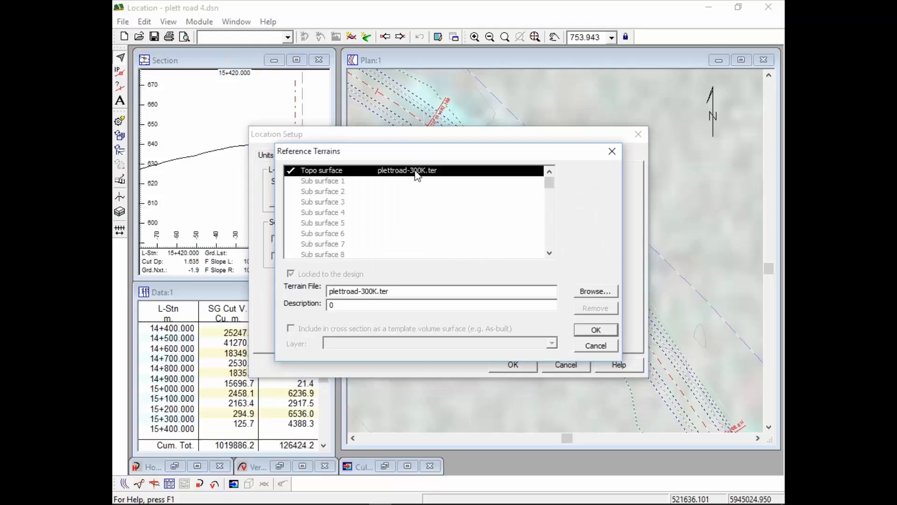
left_click(381, 291)
left_click_drag(417, 293, 255, 288)
left_click(601, 292)
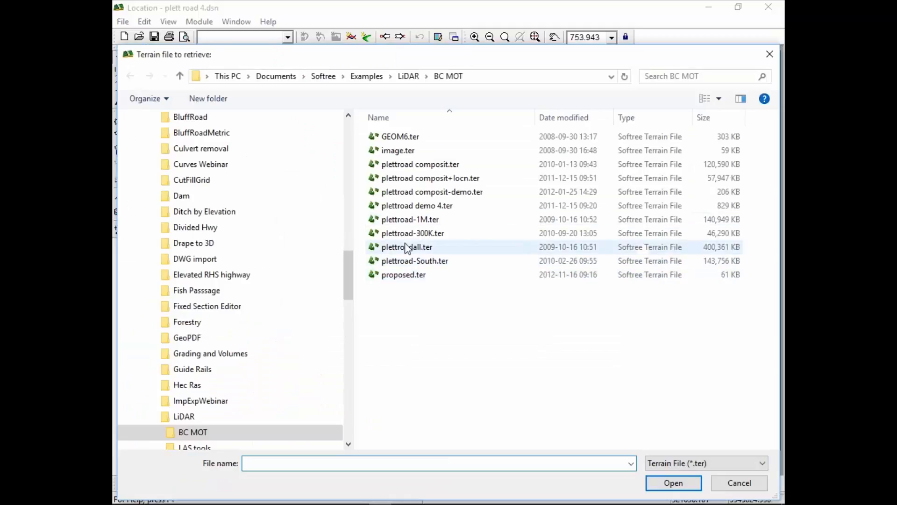
double_click(411, 247)
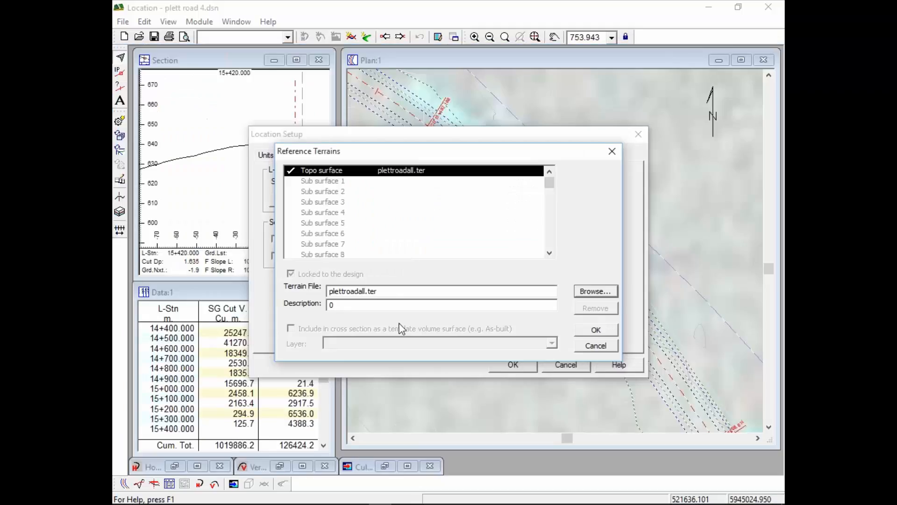
left_click_drag(380, 290, 296, 290)
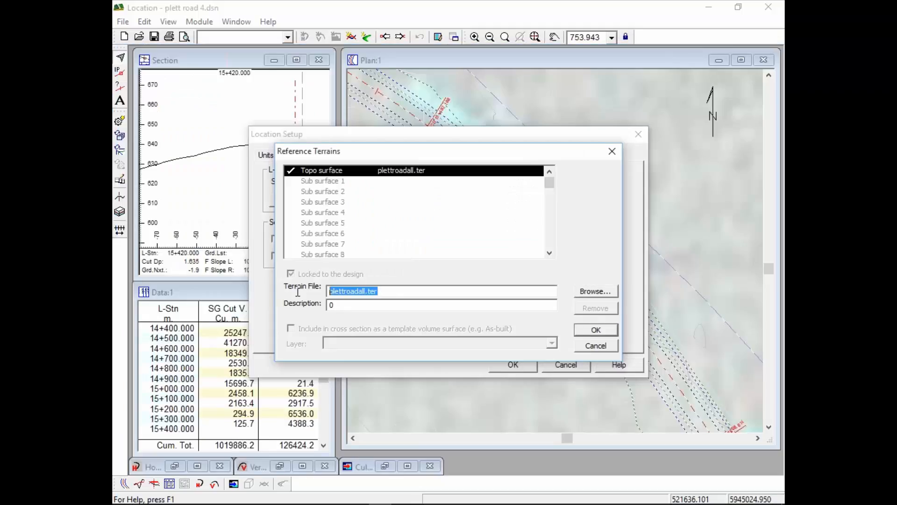
left_click(604, 330)
left_click(513, 365)
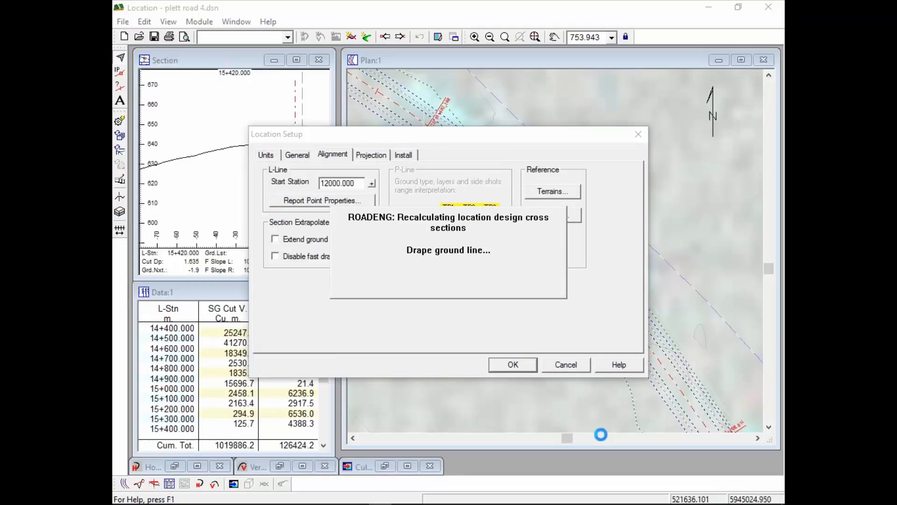
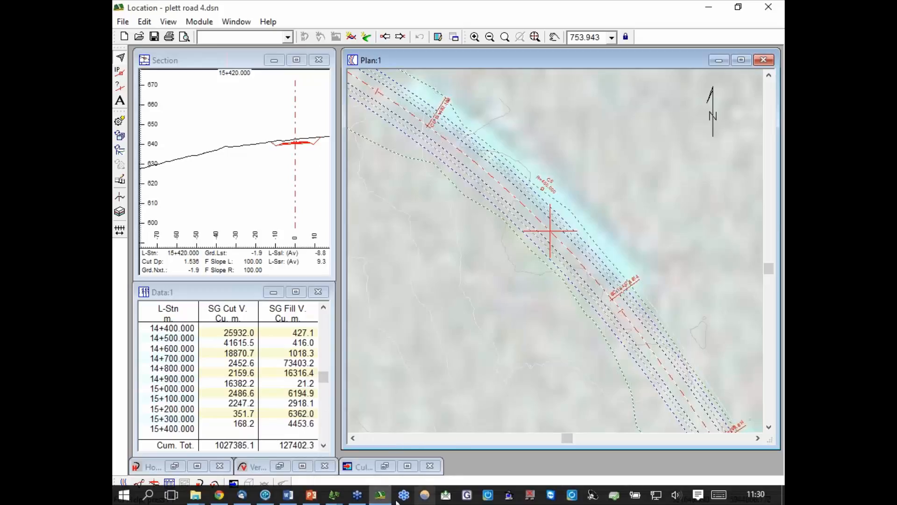
Switch to the select points.ter terrain in the Terrain module and bring the contoured area into view.
left_click(342, 498)
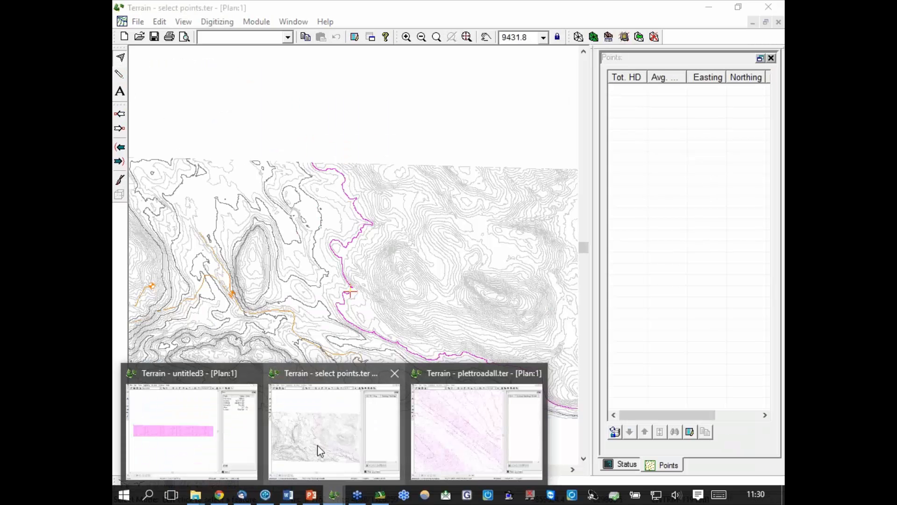
left_click(317, 445)
middle_click_drag(379, 357, 431, 228)
middle_click_drag(425, 132, 410, 183)
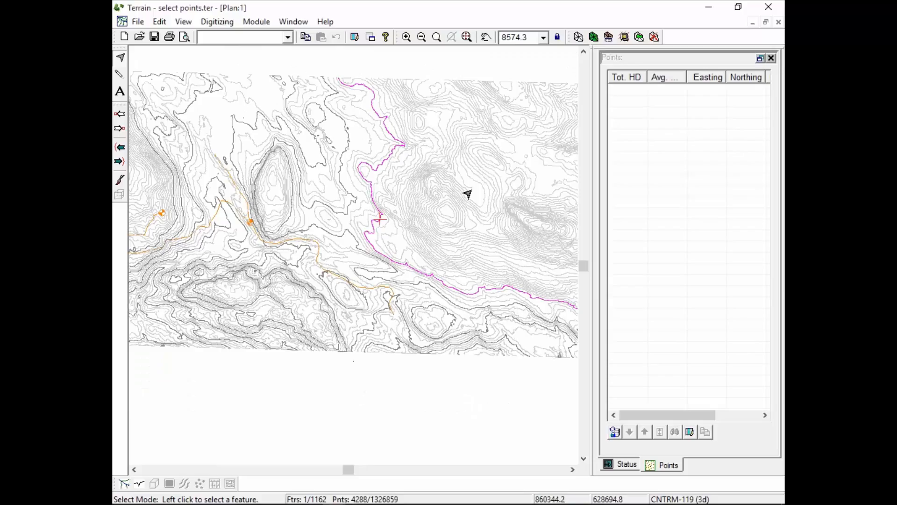
mouse_move(488, 183)
Create a new feature named "shape feature" with Elevations disabled, set up for drawing with the mouse.
left_click(159, 21)
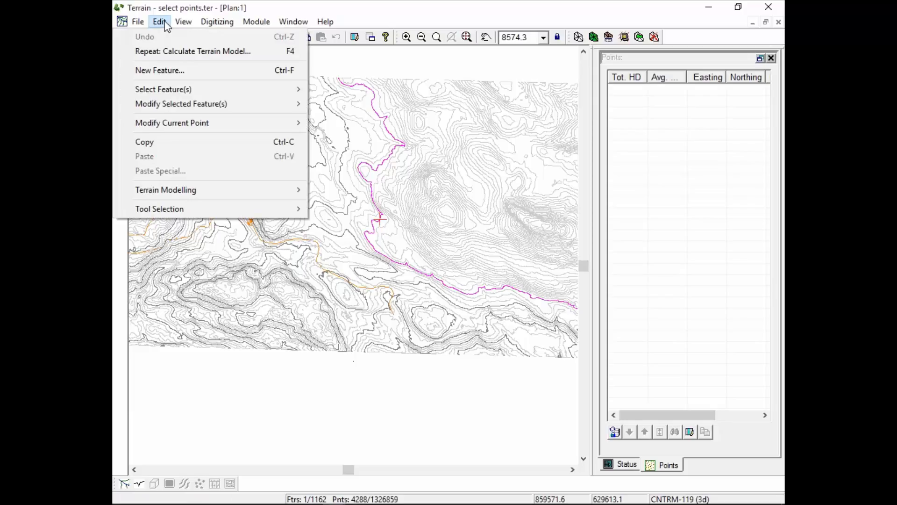
left_click(157, 70)
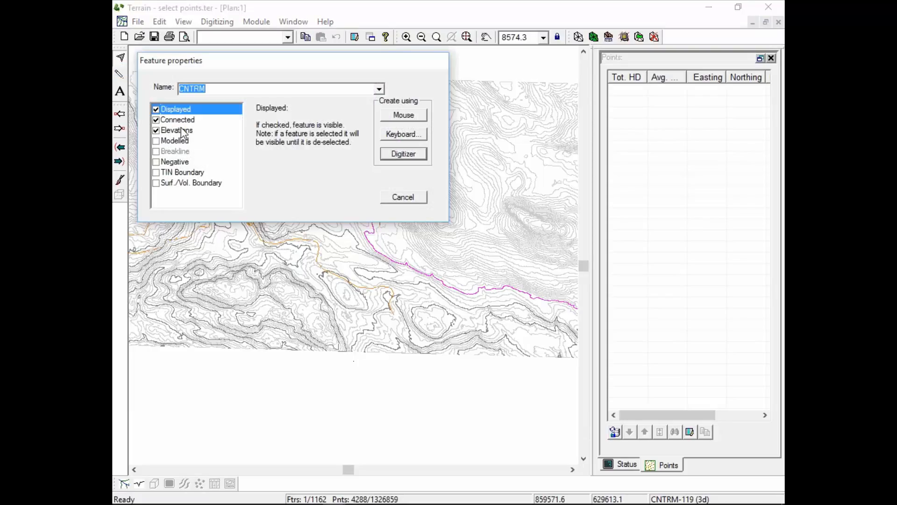
left_click(156, 131)
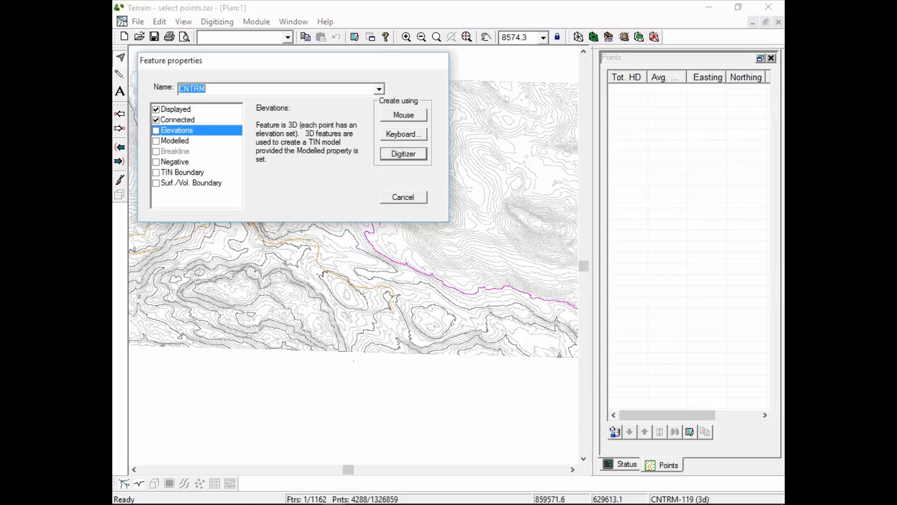
type("shape feature")
left_click_drag(320, 70, 375, 124)
left_click(463, 172)
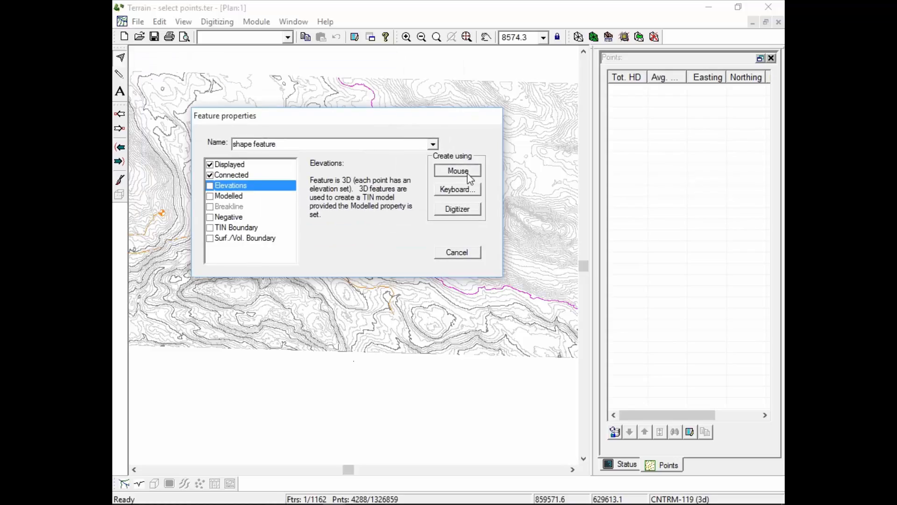
left_click(467, 173)
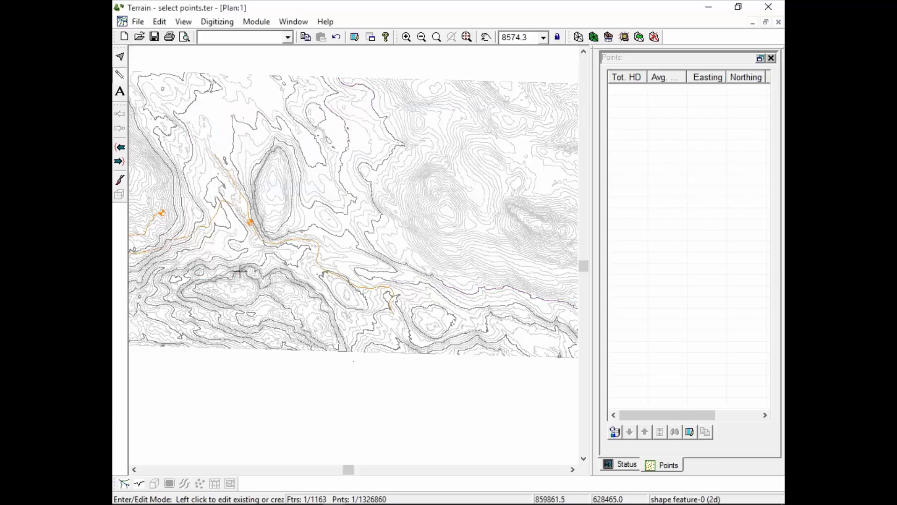
Draw the shape feature as a five-point line about 1207 m long, crossing the existing road and ending on the hill to the northeast.
left_click(303, 281)
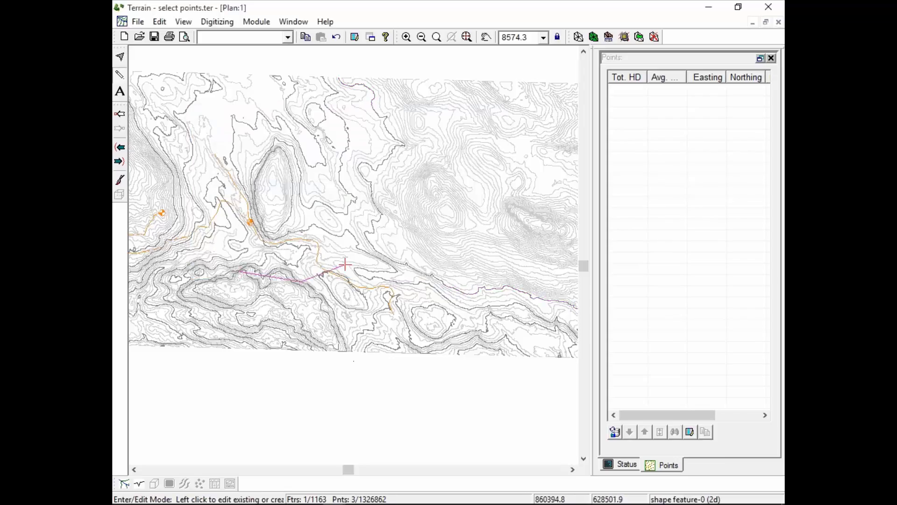
left_click(361, 263)
left_click(387, 232)
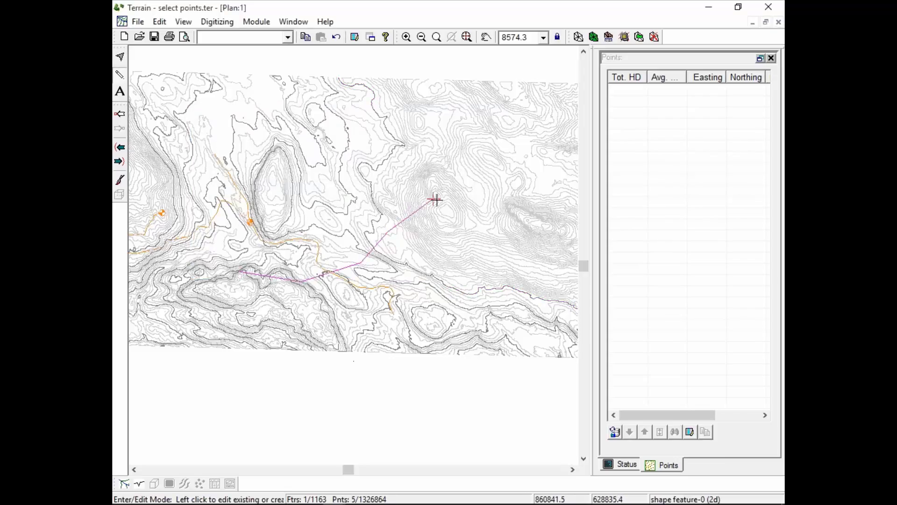
left_click(452, 200)
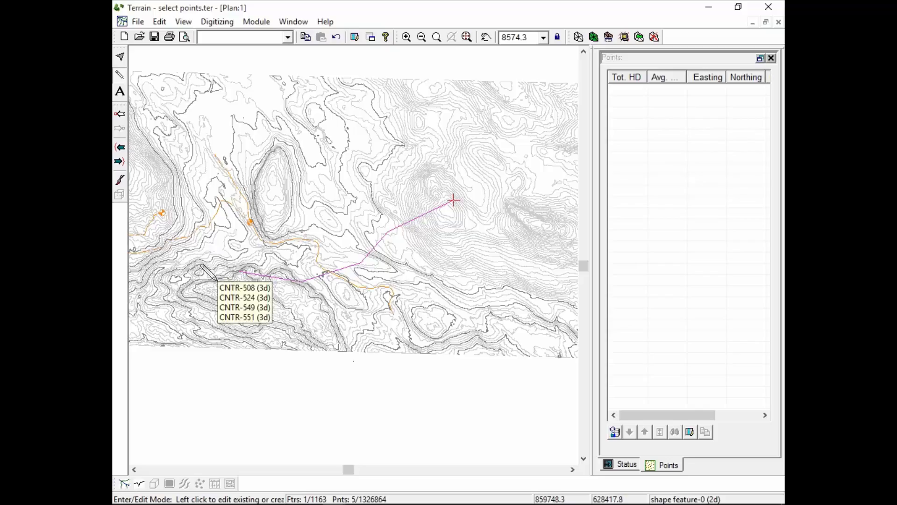
Show the shape feature's status and enable its Modelled property so that it drapes over the TIN.
left_click(623, 464)
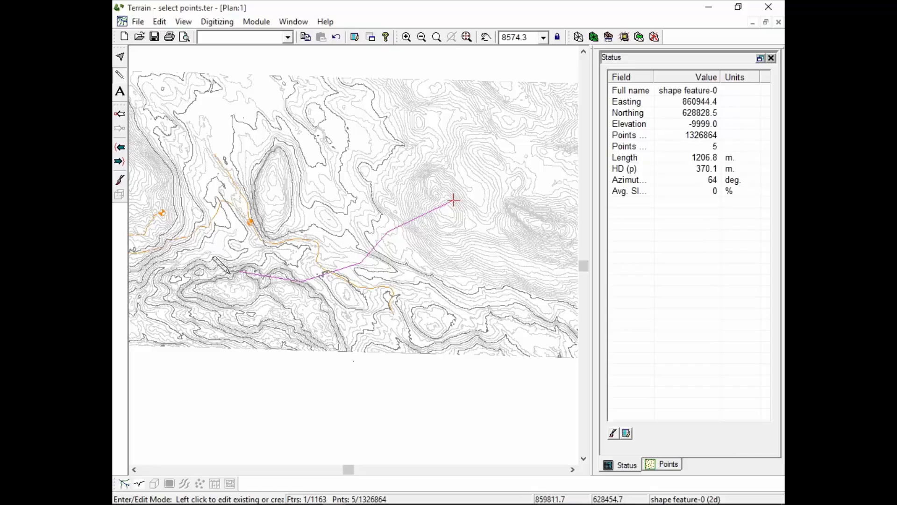
left_click(159, 22)
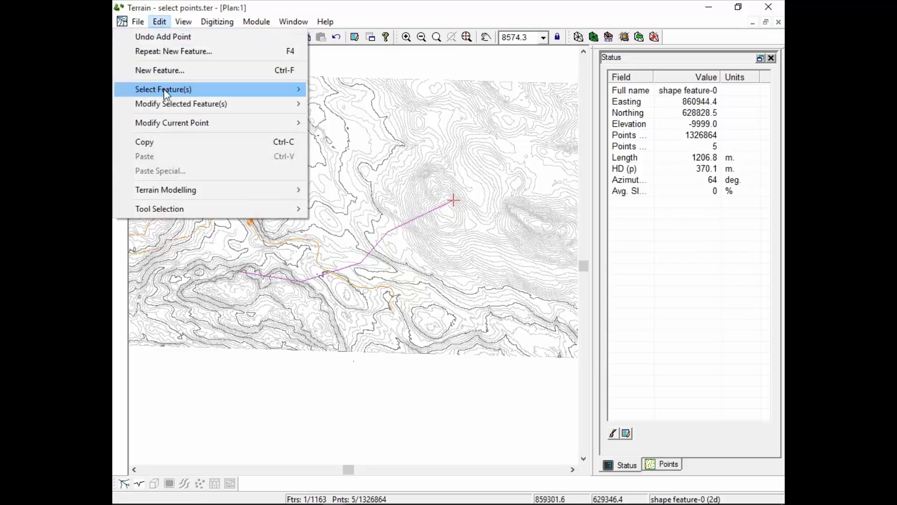
mouse_move(166, 92)
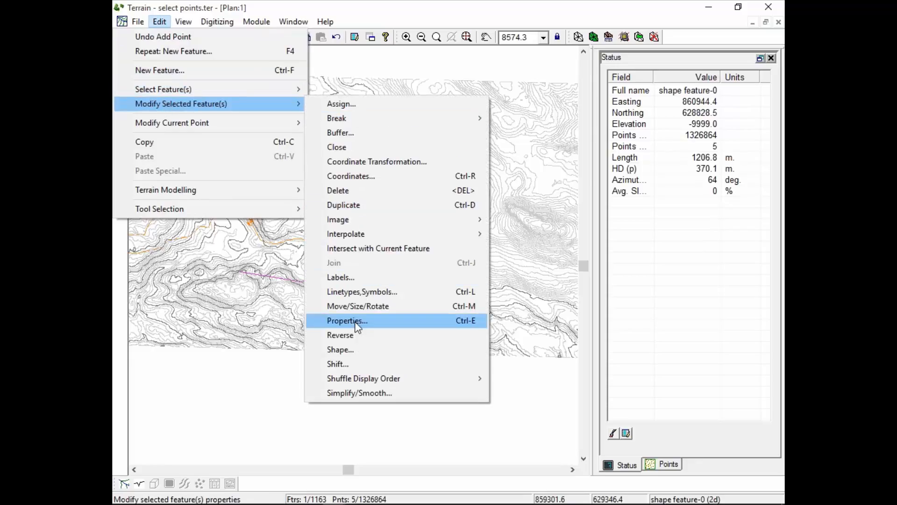
left_click(467, 320)
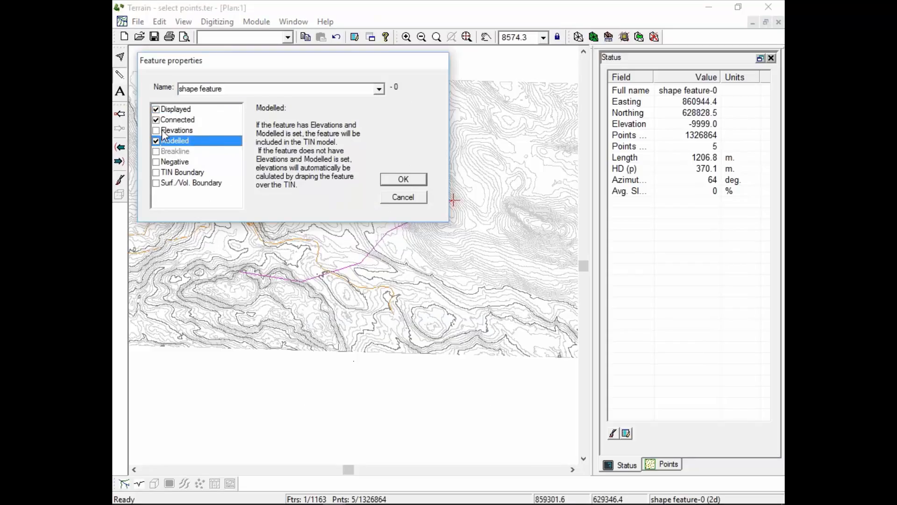
left_click(403, 181)
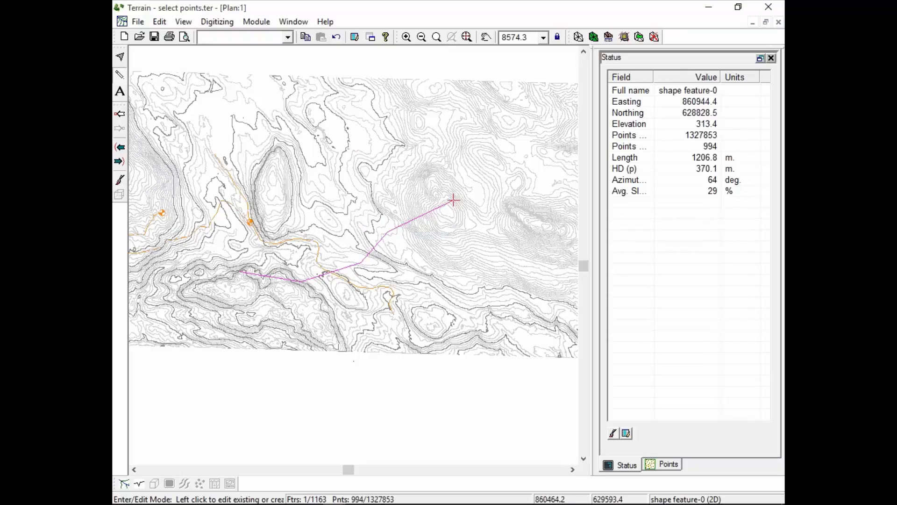
Open a profile window for the shape feature, fit the whole profile in view, and arrange it beside the plan.
left_click(299, 25)
mouse_move(246, 43)
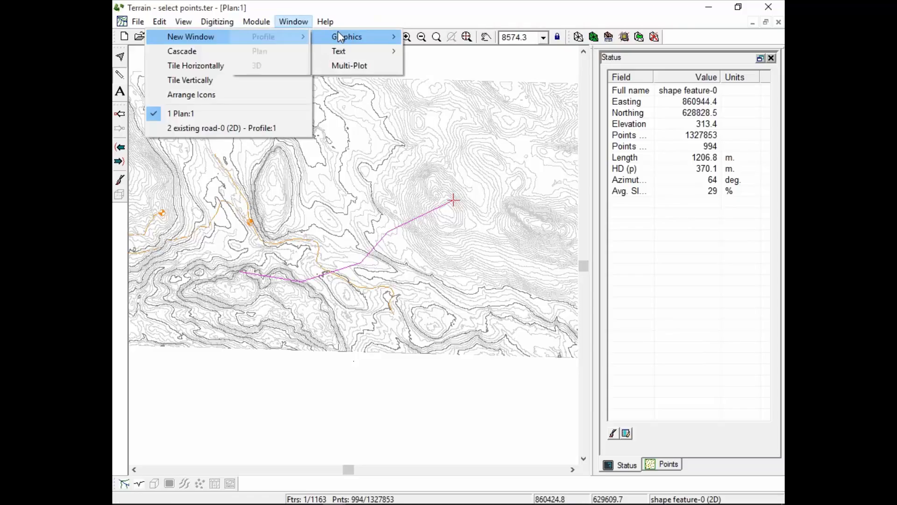
mouse_move(337, 33)
left_click(282, 44)
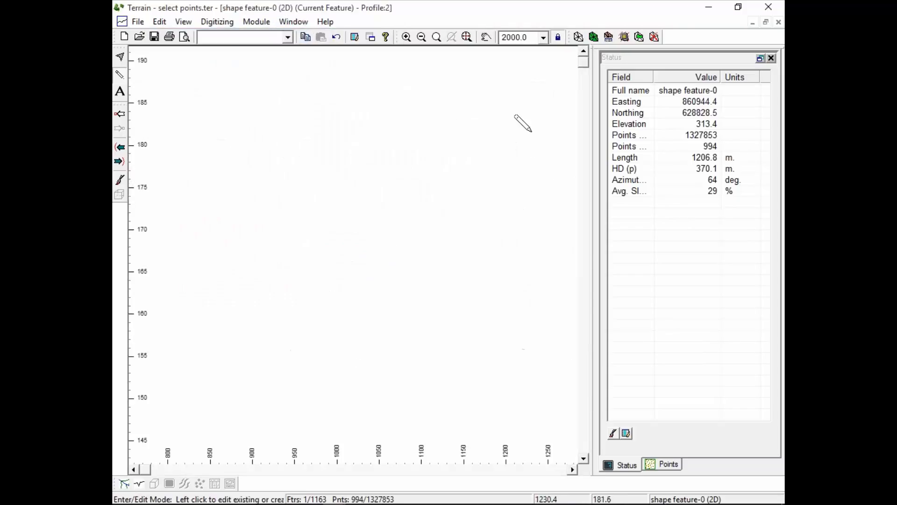
left_click(467, 37)
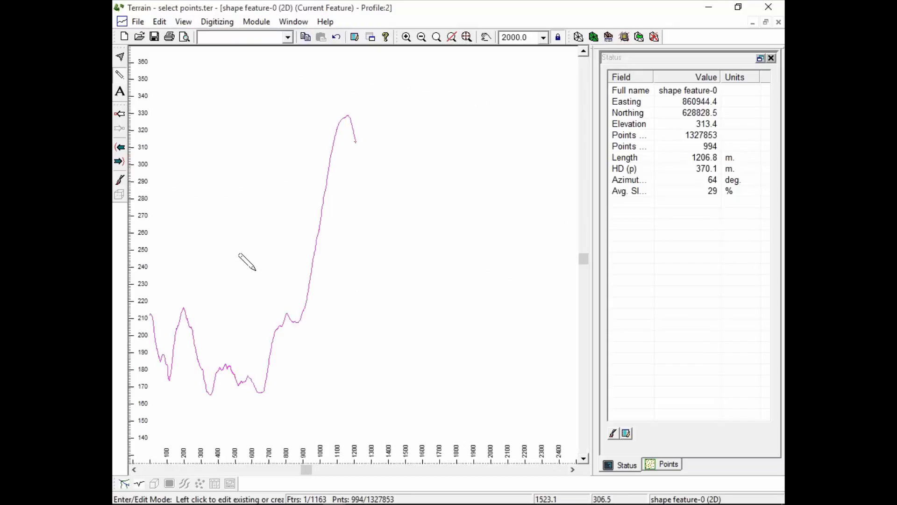
middle_click_drag(238, 268, 338, 254)
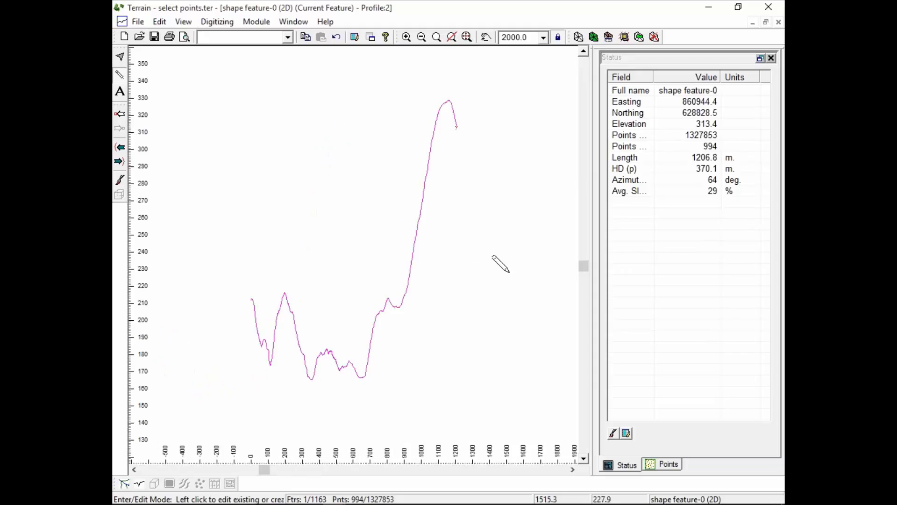
left_click(765, 22)
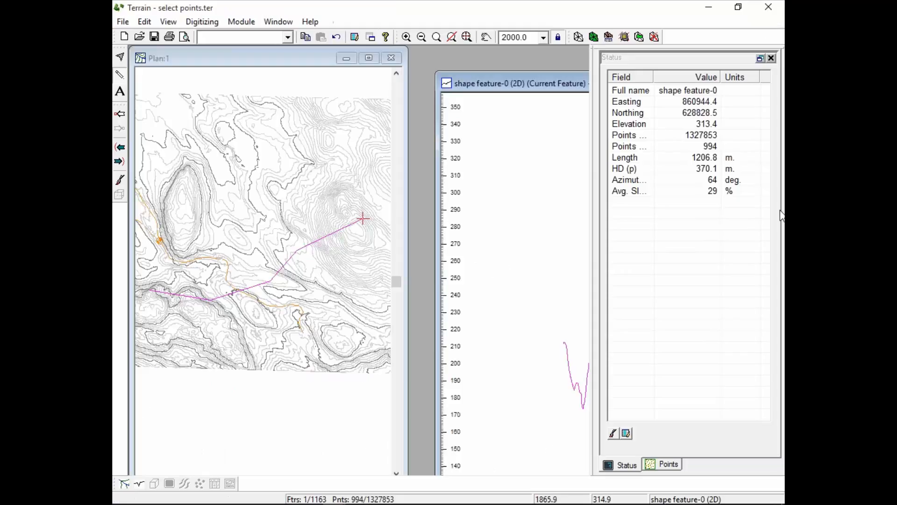
left_click_drag(536, 89, 402, 77)
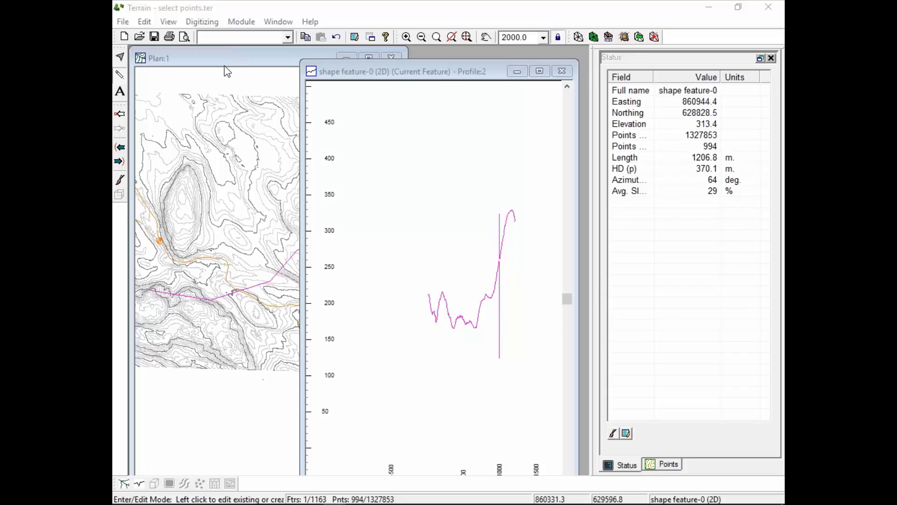
Return to the plan and review the contour settings for the terrain calculation, closing them without recalculating.
left_click(237, 58)
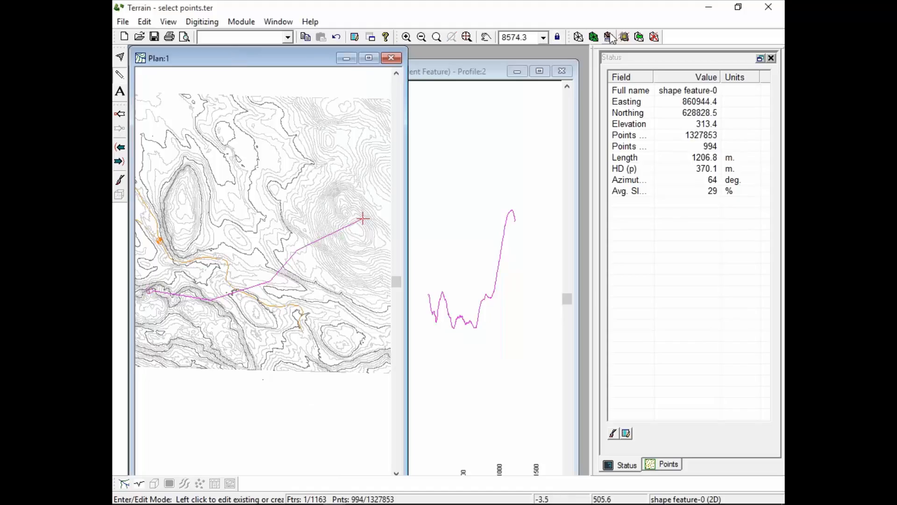
left_click(578, 37)
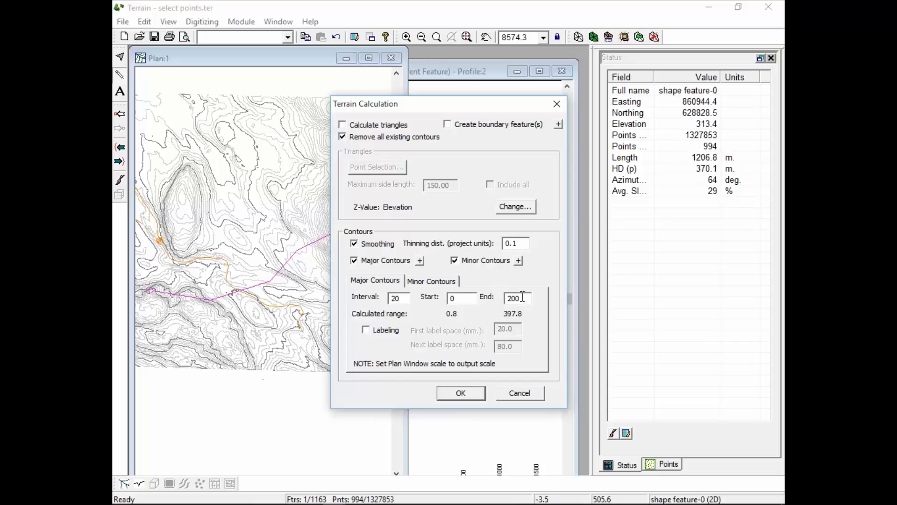
left_click(518, 392)
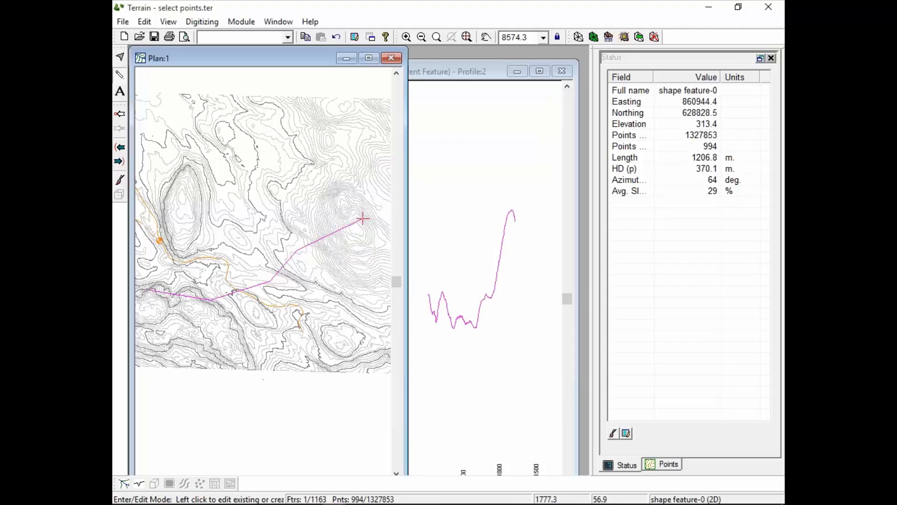